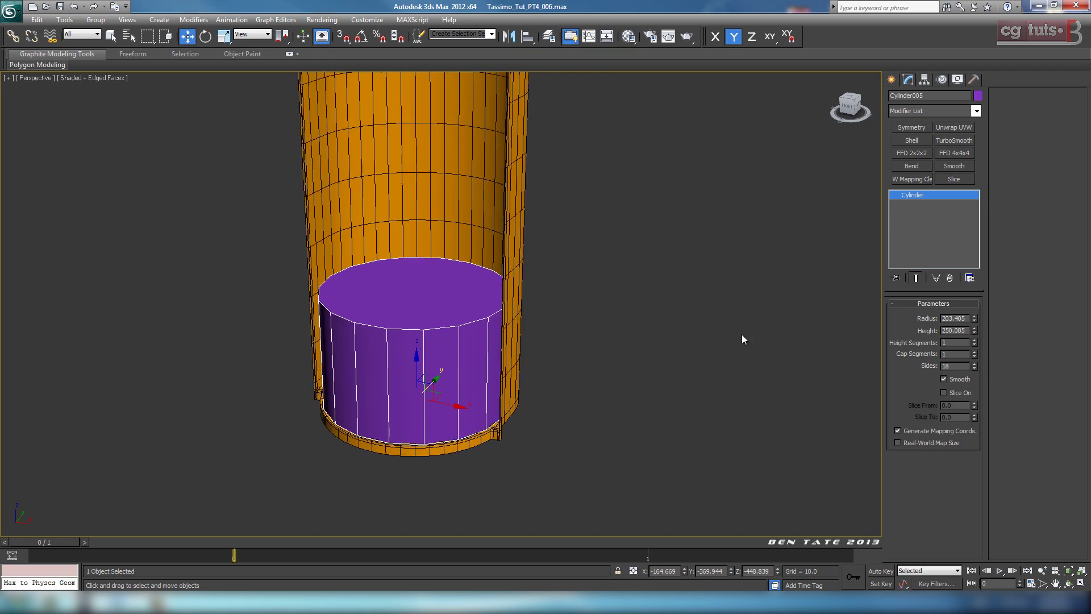
Consult the reference photo of the Tassimo cup stand in Windows Photo Viewer, then return to 3ds Max.
alt+middle_drag(649, 359, 677, 367)
scroll(687, 362, up, 3)
mouse_move(128, 602)
click(99, 537)
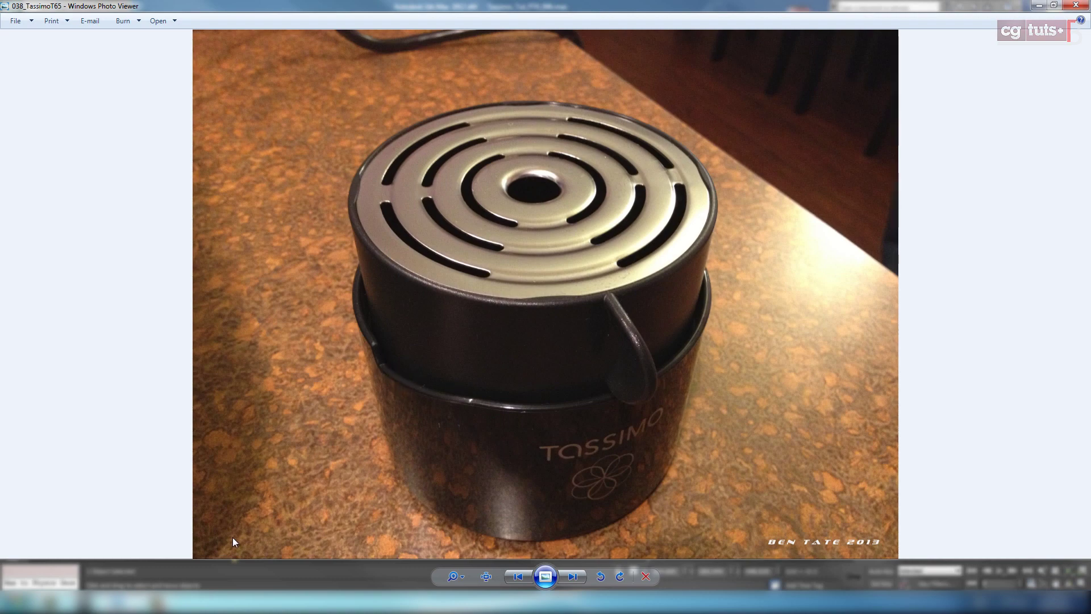
click(1033, 4)
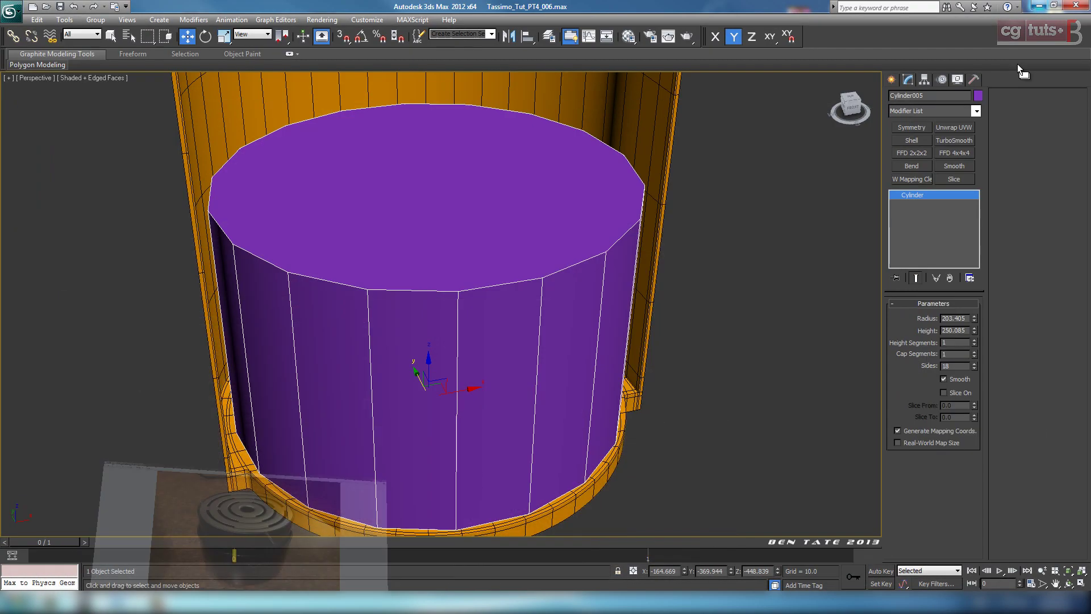
Set the purple cylinder's sides to 60, then increase them to 80 for a rounder outline.
middle_drag(561, 328, 551, 322)
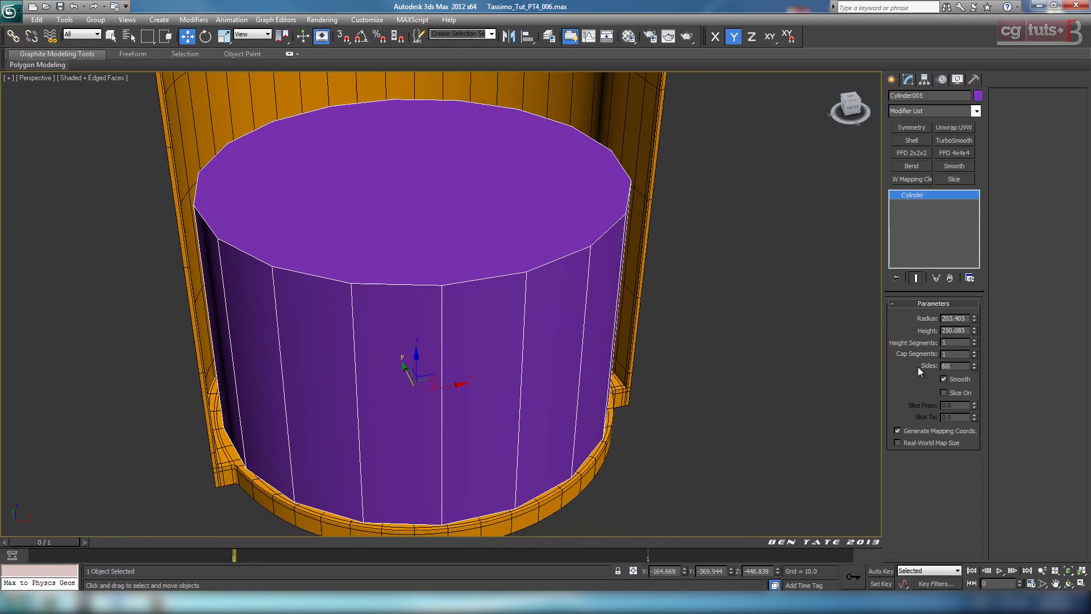
text(60)
key(Return)
scroll(690, 375, down, 3)
alt+middle_drag(677, 385, 643, 352)
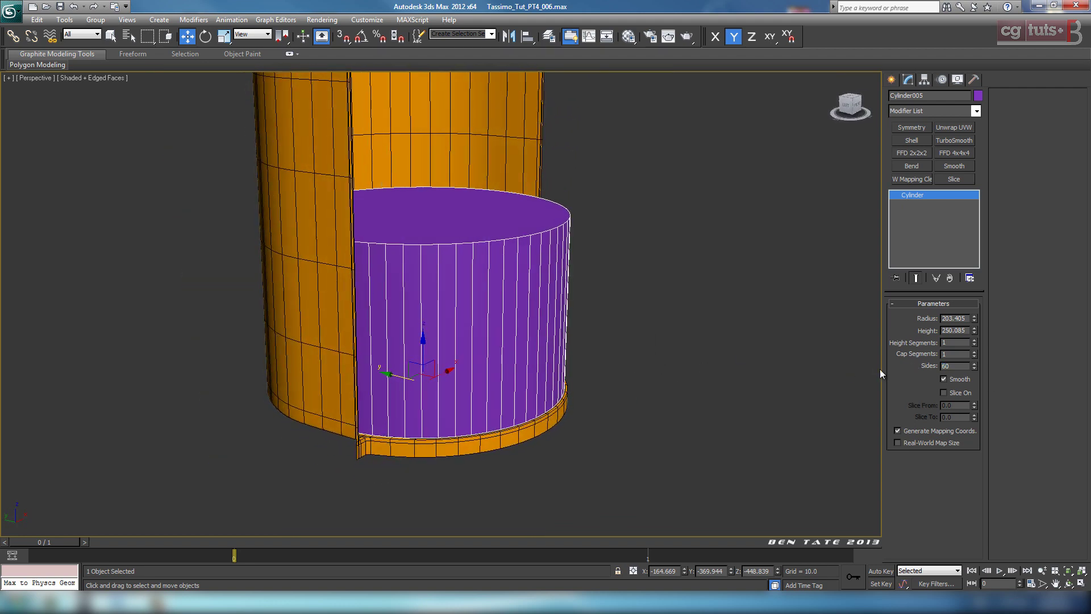
text(80)
key(Return)
Set the cylinder's cap segments to 2 and convert it to an Editable Poly.
middle_drag(615, 322, 624, 352)
scroll(634, 358, up, 2)
alt+middle_drag(539, 339, 582, 430)
middle_drag(685, 384, 708, 379)
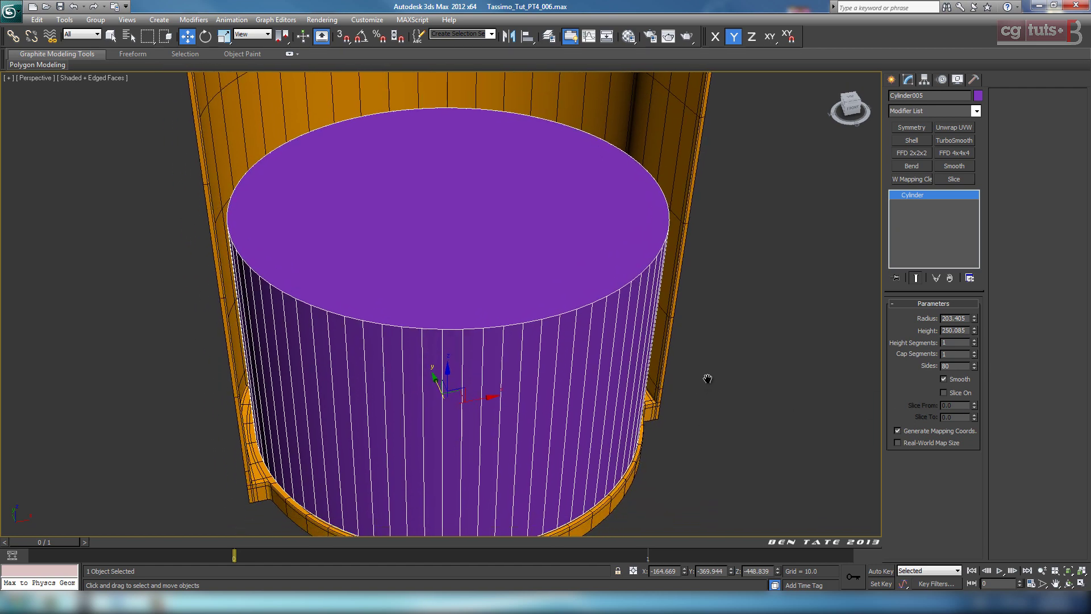
click(975, 352)
middle_drag(782, 365, 660, 365)
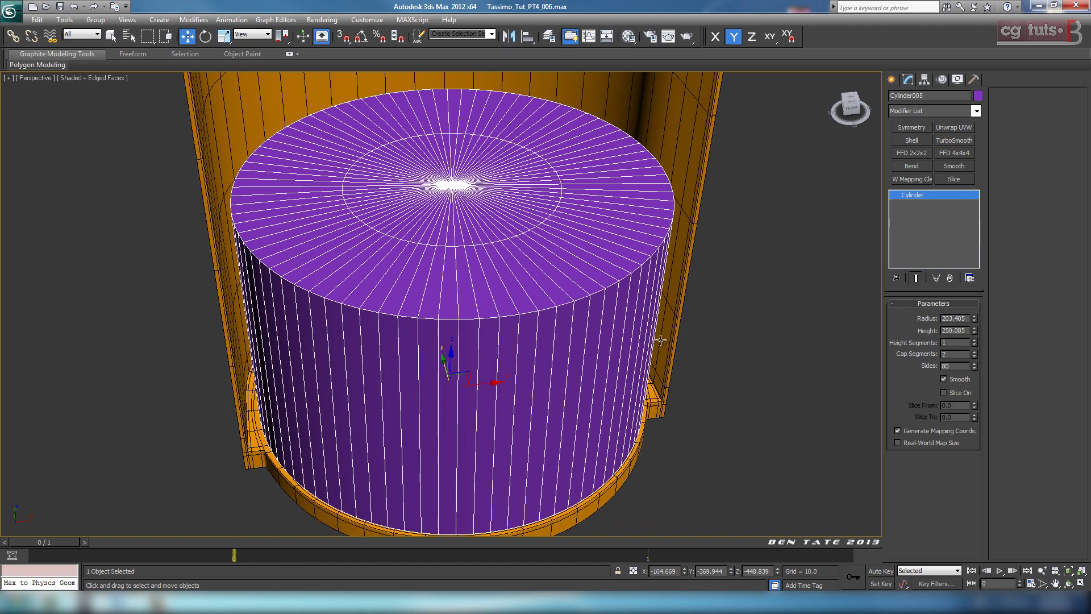
right_click(659, 341)
mouse_move(697, 442)
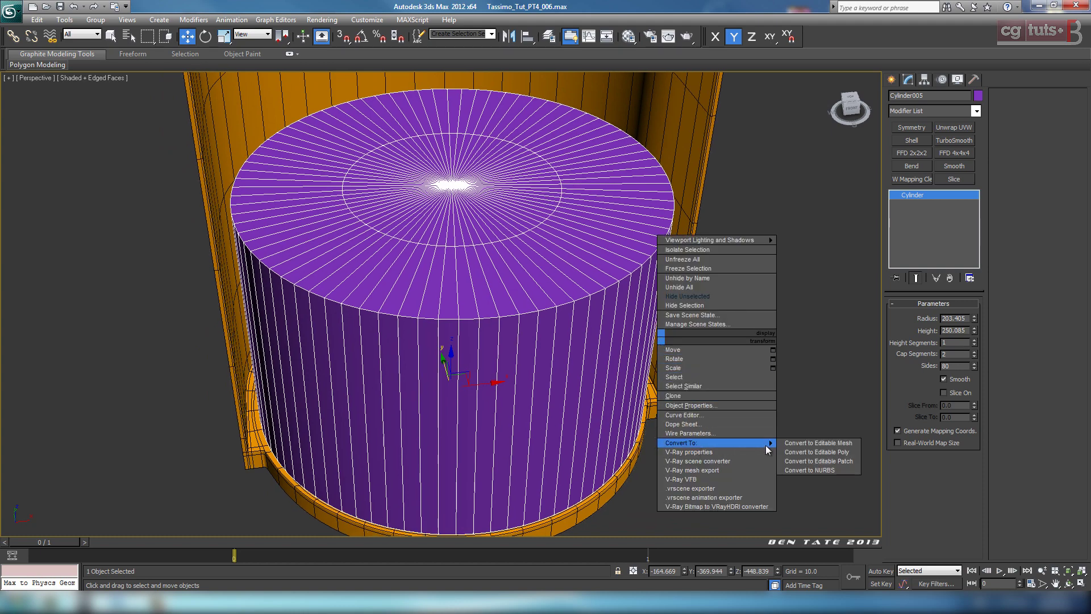
click(798, 452)
Select the inner edge loop on the cylinder's top cap and scale it outward, leaving a narrow rim.
alt+middle_drag(786, 450, 627, 364)
scroll(626, 367, up, 4)
scroll(626, 363, up, 2)
scroll(700, 322, up, 2)
scroll(778, 284, up, 2)
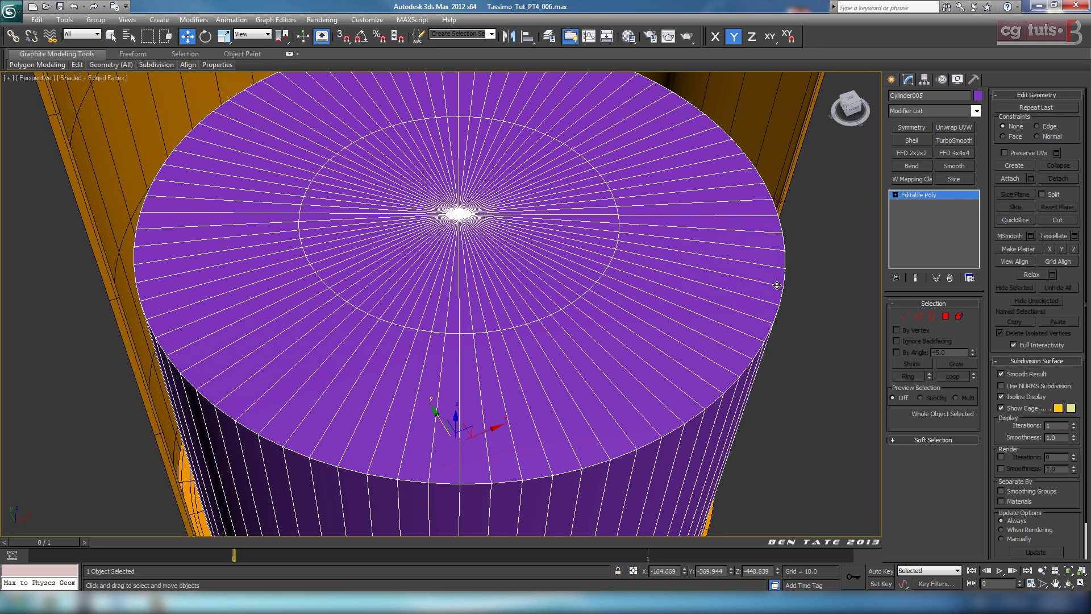
click(918, 317)
click(543, 314)
click(953, 376)
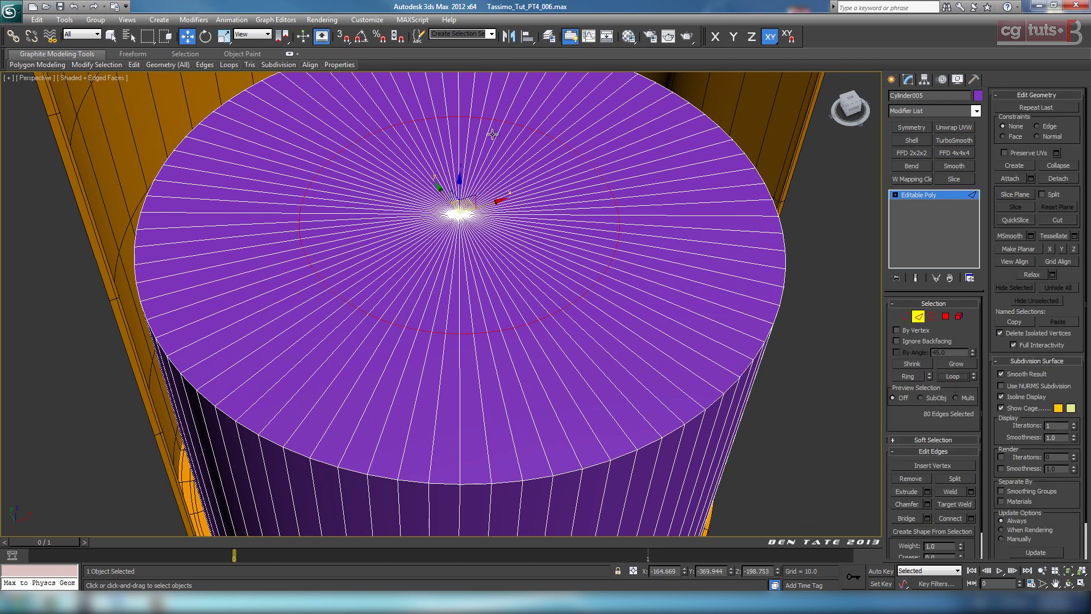
click(224, 36)
drag(464, 209, 932, 311)
Select the top cap polygons inside the rim loop and extrude them by 10.
click(905, 317)
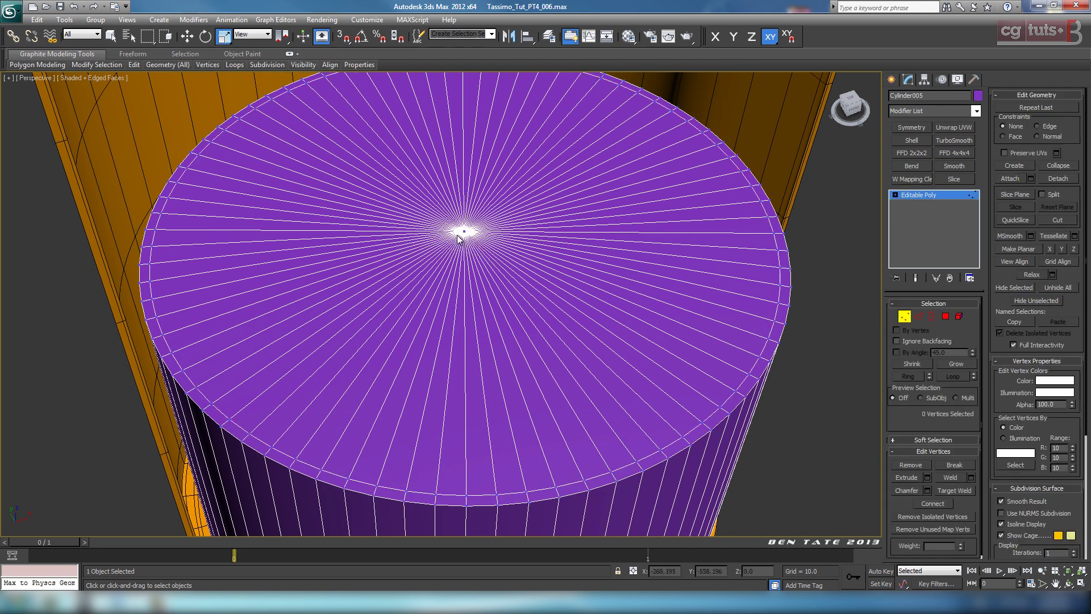
ctrl+click(945, 321)
scroll(597, 316, down, 3)
middle_drag(643, 359, 651, 320)
alt+middle_drag(703, 420, 707, 386)
click(927, 478)
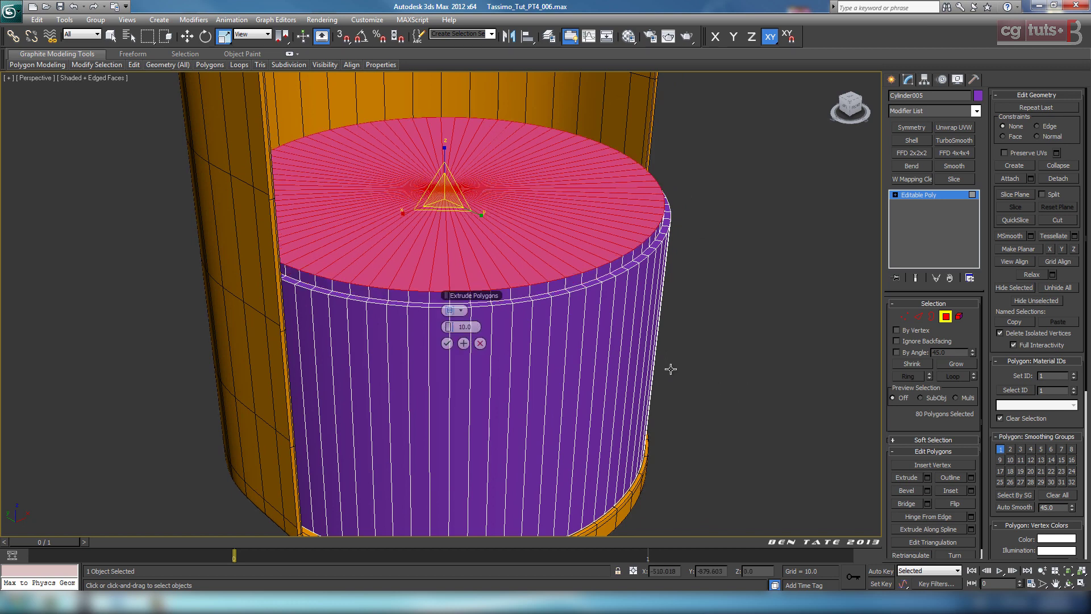
click(447, 344)
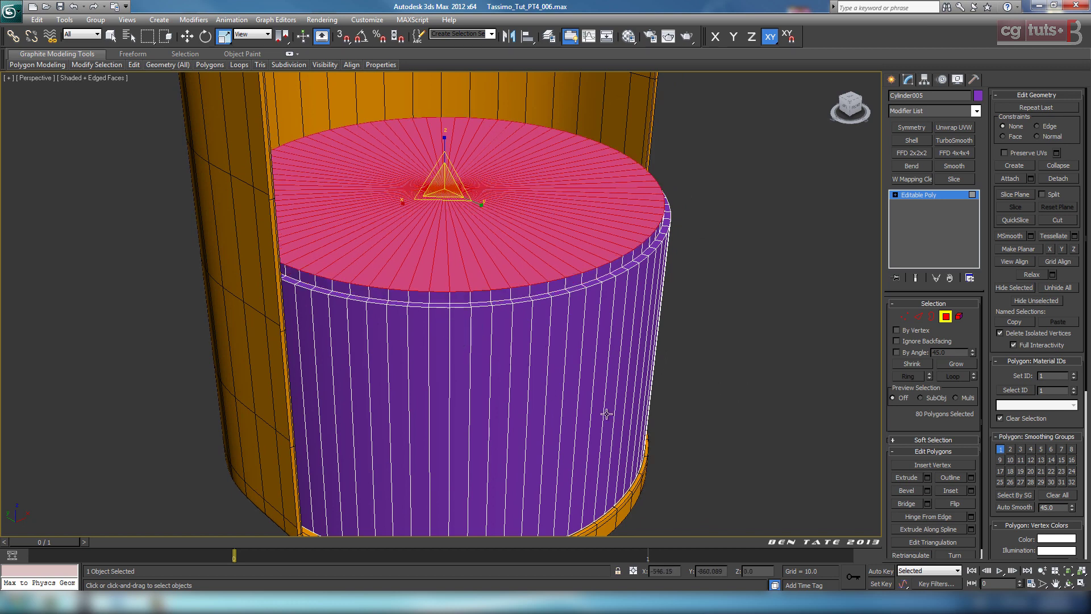
Move the extruded cap polygons down in the Right view to just above the cylinder's base, hollowing out the cup.
click(187, 36)
key(alt+w)
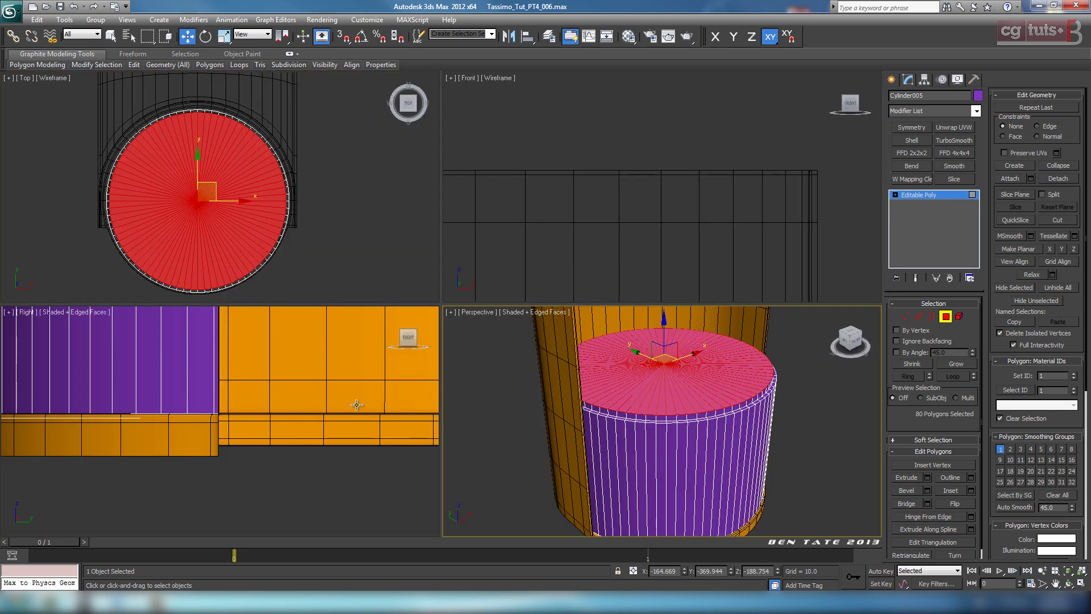
right_click(299, 397)
key(alt+w)
middle_drag(418, 321, 480, 382)
scroll(483, 364, down, 5)
mouse_move(491, 309)
middle_down()
mouse_move(518, 323)
mouse_move(523, 382)
middle_up()
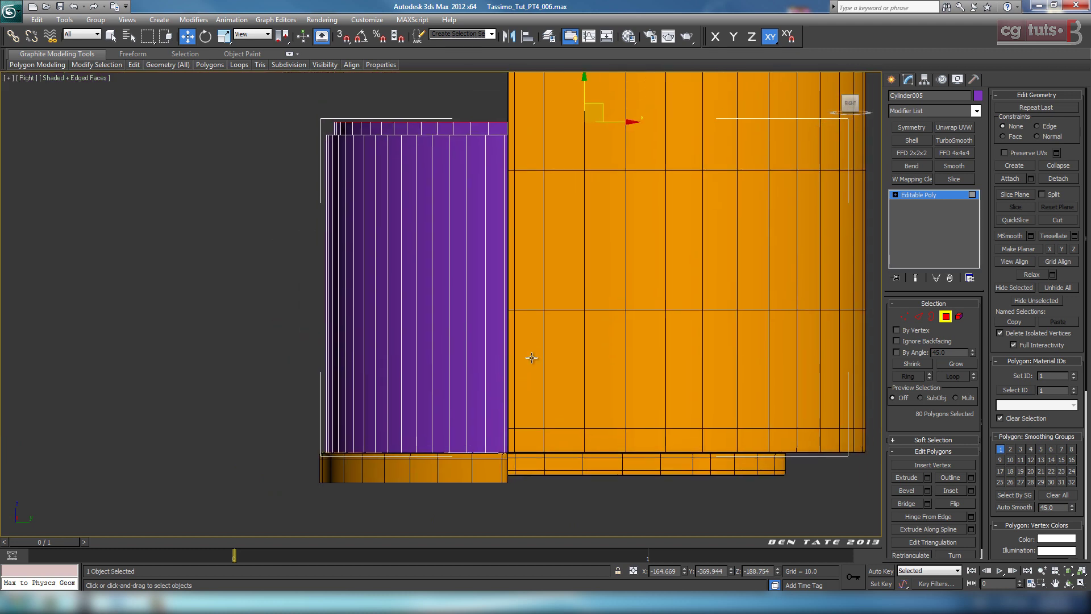
key(F3)
middle_drag(568, 324, 485, 327)
drag(499, 123, 486, 443)
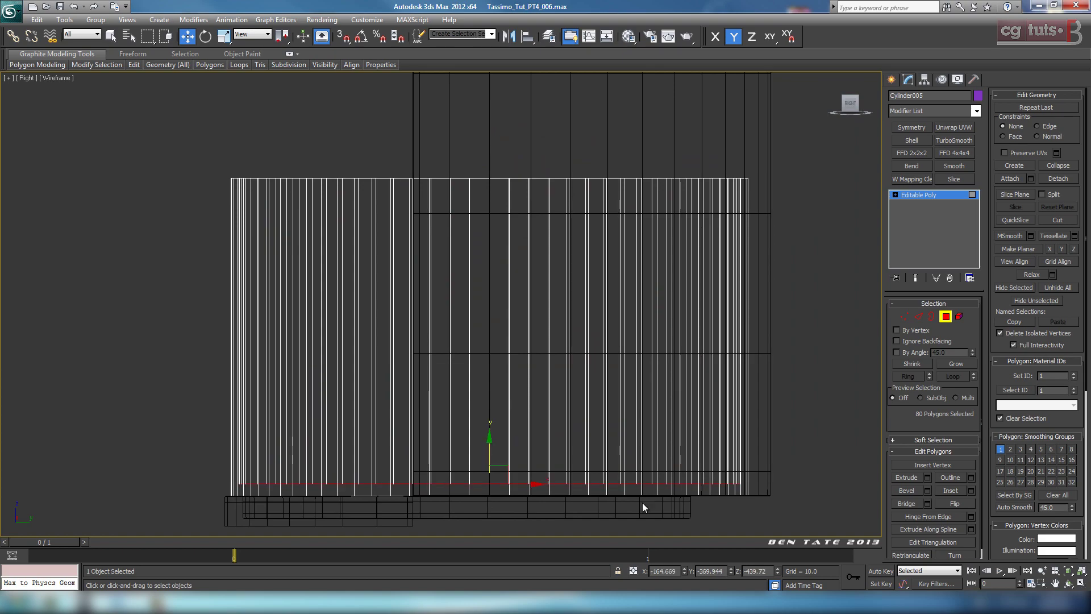
Examine the hollowed cup in the Perspective view and compare it with the reference photo of the stand's open base.
key(alt+w)
right_click(777, 463)
key(alt+w)
alt+middle_drag(708, 375, 592, 313)
alt+middle_drag(703, 410, 703, 389)
alt+middle_drag(640, 209, 614, 307)
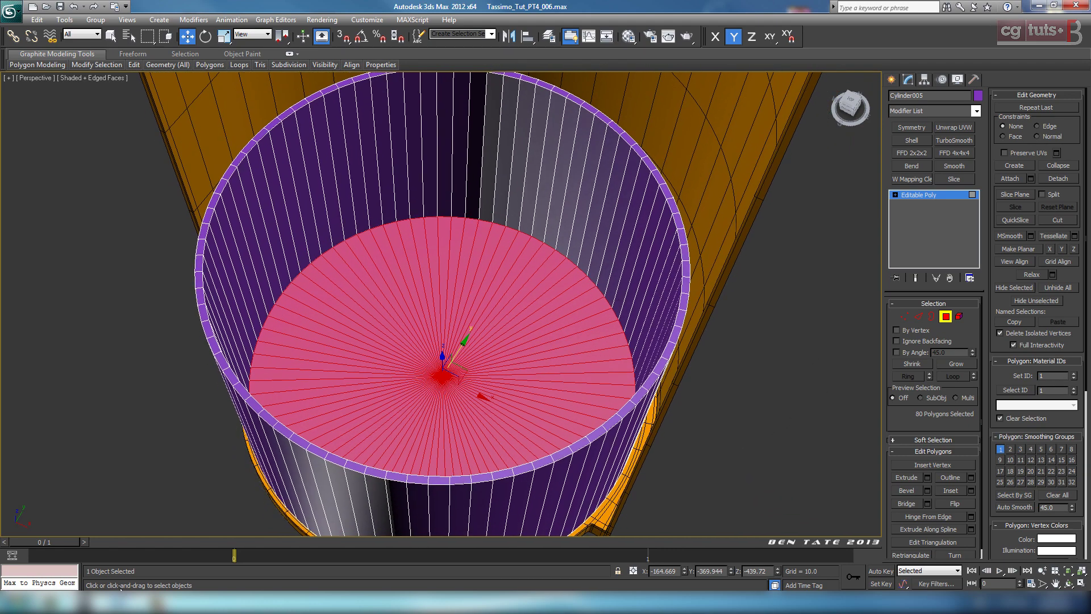
click(223, 547)
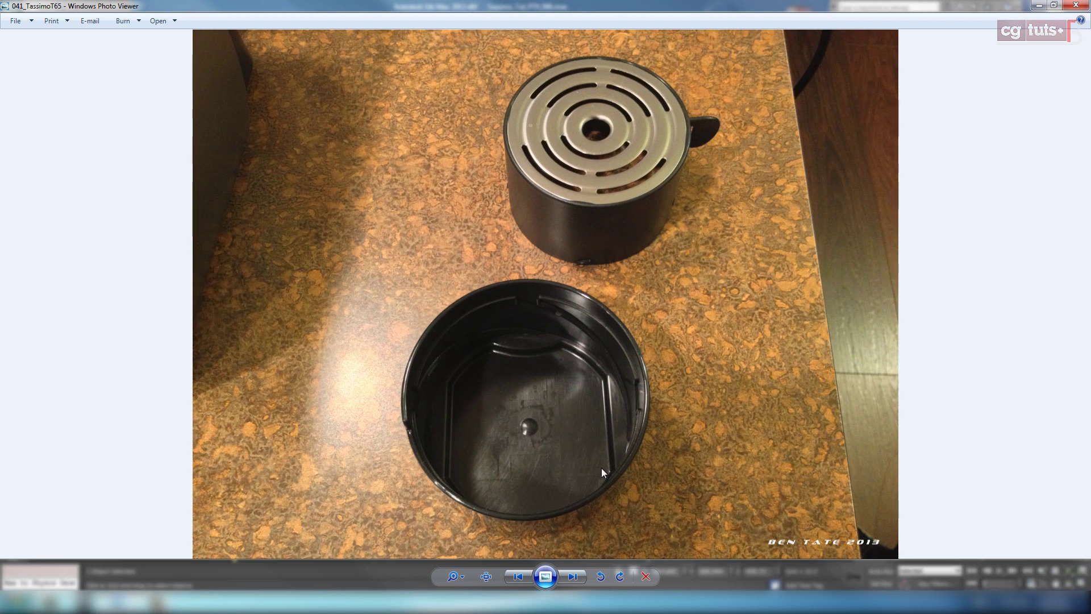
click(1038, 7)
Inset the cup's floor polygons slightly to add a narrow border beside the inner wall.
mouse_move(636, 339)
alt+middle_down()
mouse_move(628, 302)
mouse_move(641, 358)
mouse_move(616, 348)
mouse_move(631, 346)
alt+middle_up()
scroll(638, 293, up, 3)
middle_drag(638, 292, 595, 375)
scroll(594, 375, up, 3)
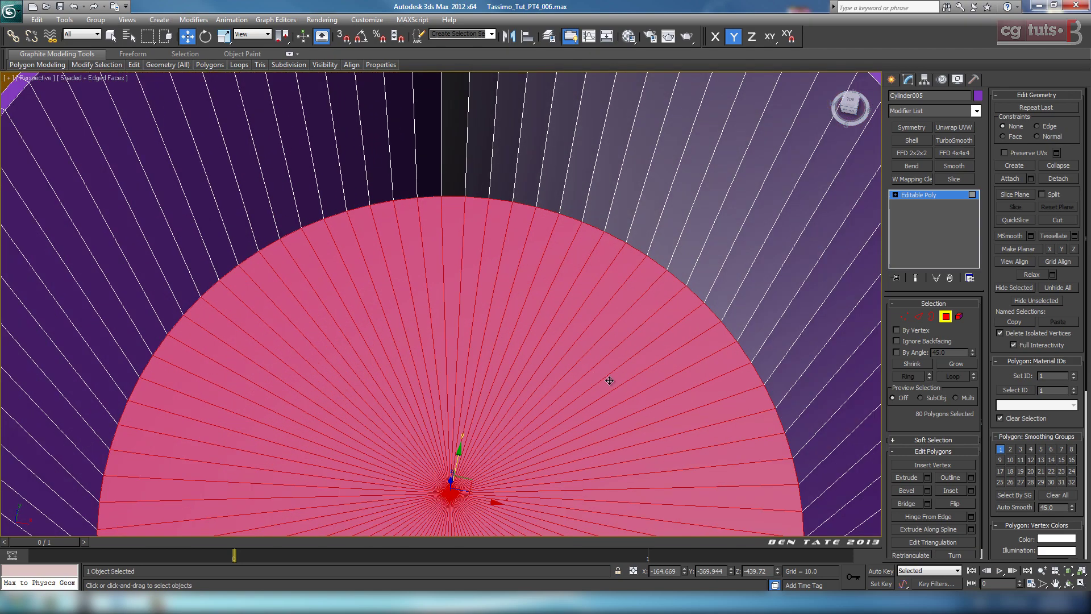
click(972, 492)
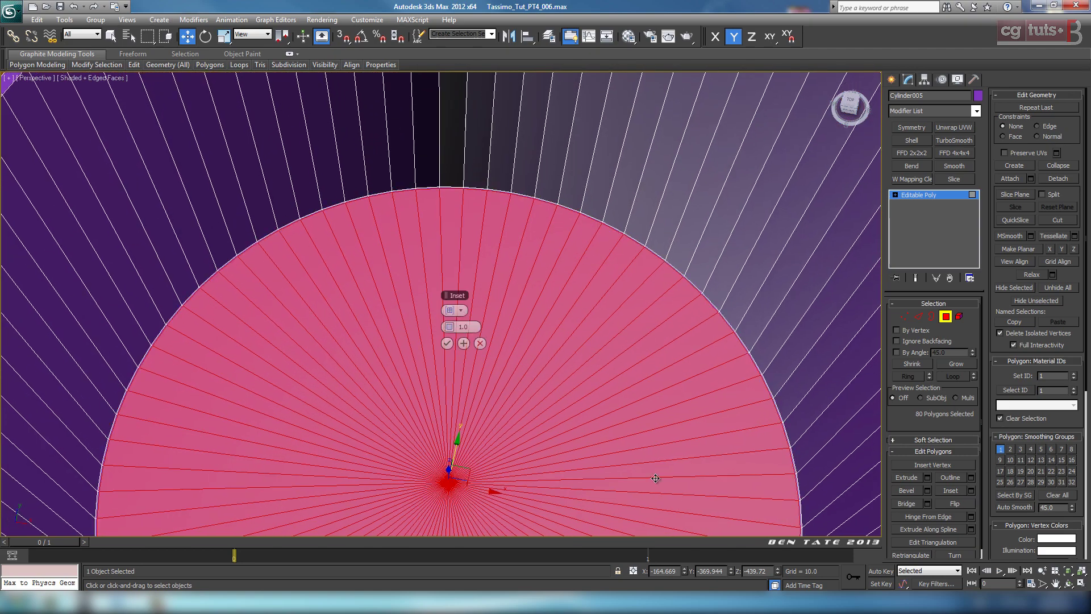
scroll(591, 344, up, 4)
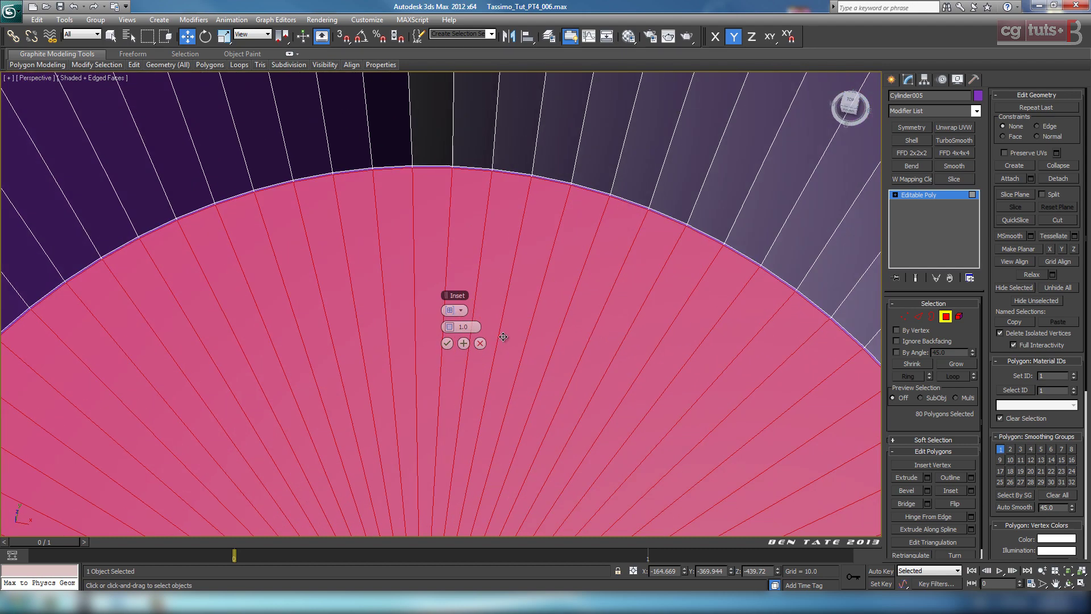
drag(457, 327, 464, 327)
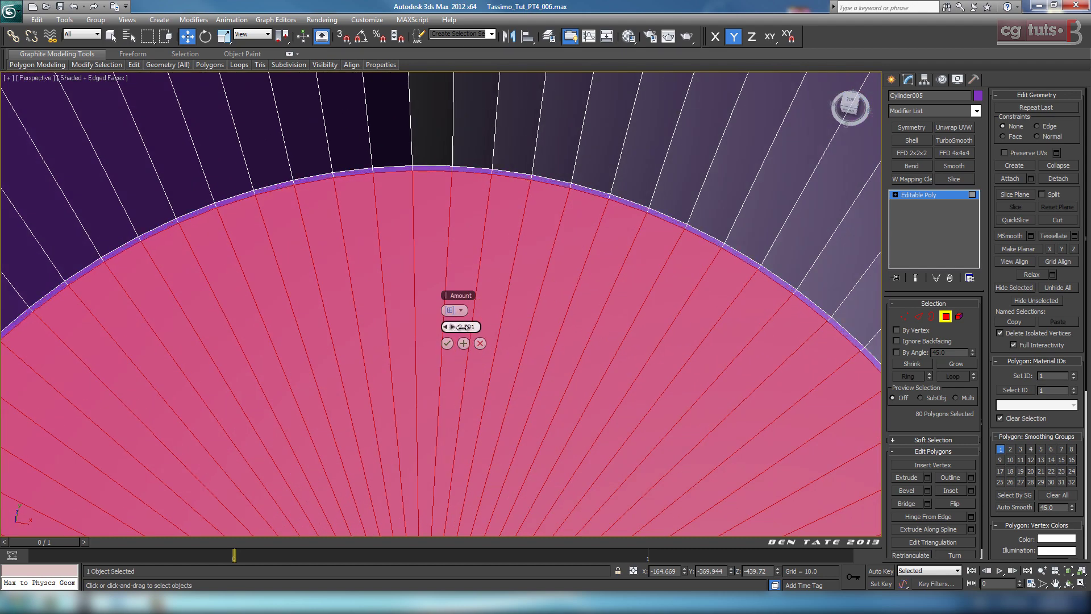
click(448, 344)
Select the ring of short edges across the cup's rim and connect them with four segments.
scroll(680, 346, down, 6)
middle_drag(665, 324, 714, 360)
scroll(714, 360, up, 3)
alt+middle_drag(643, 296, 297, 313)
scroll(579, 304, up, 2)
scroll(558, 312, up, 2)
middle_drag(558, 312, 415, 301)
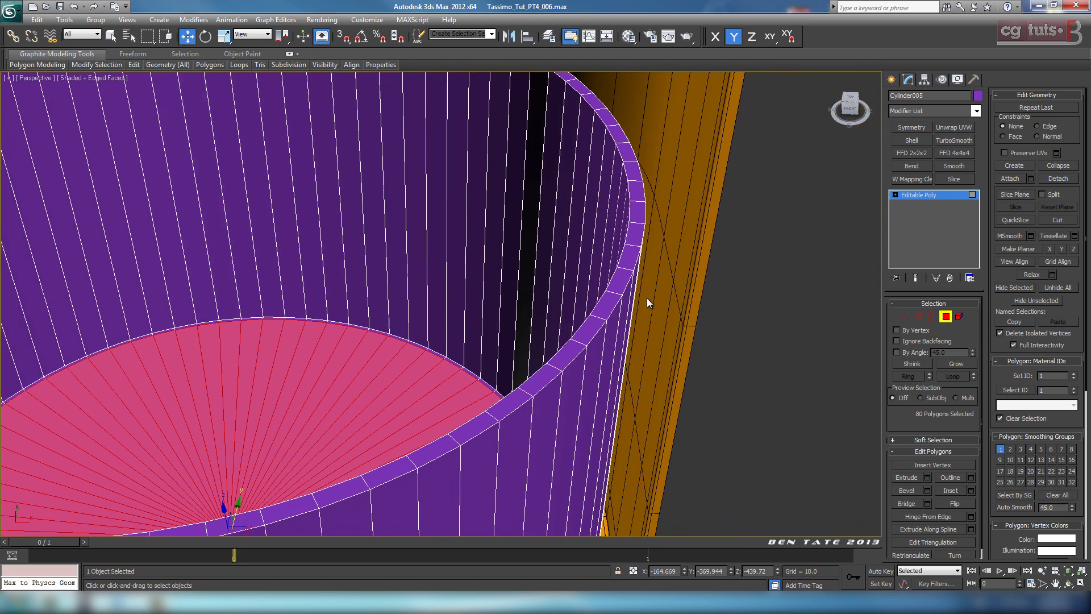
alt+middle_drag(752, 422, 585, 311)
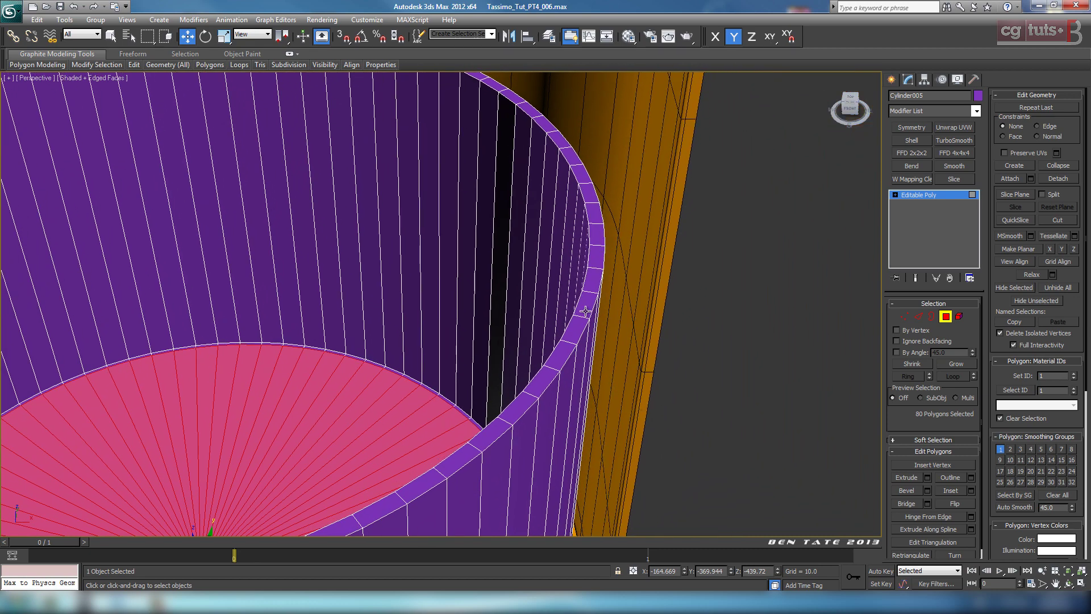
ctrl+shift+click(919, 316)
click(580, 316)
alt+middle_drag(580, 316, 783, 408)
click(909, 376)
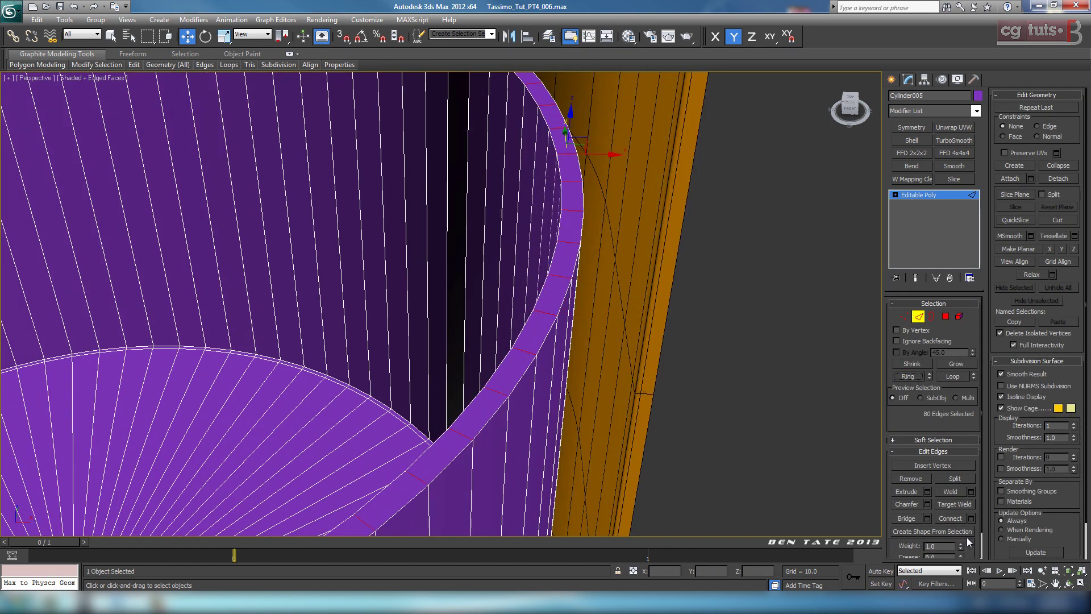
click(972, 519)
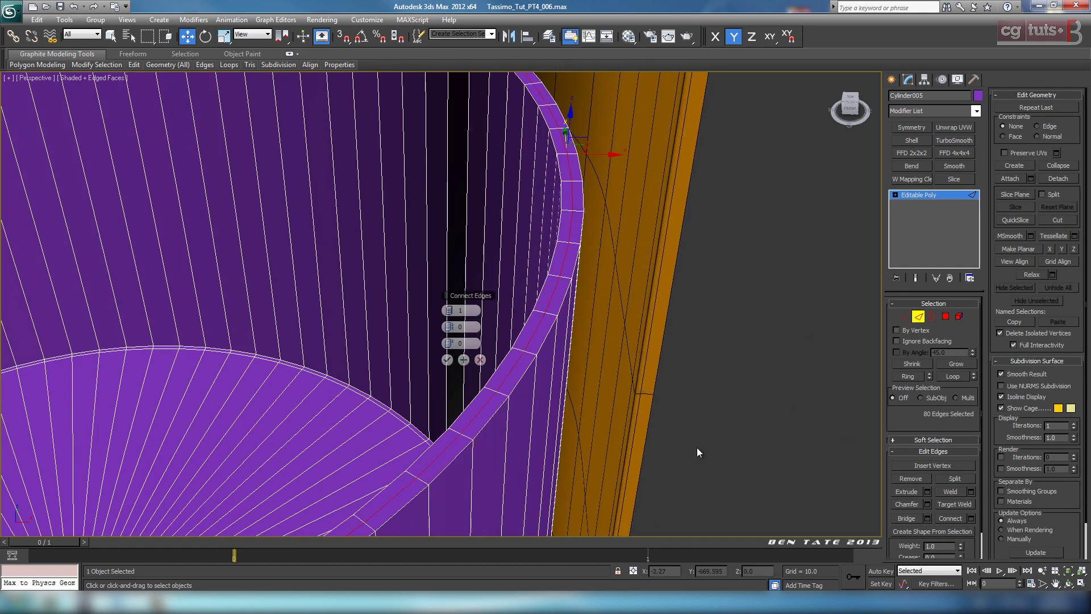
click(453, 312)
click(448, 361)
Raise the four new rim edge loops slightly along the vertical axis in the Right view.
key(alt+w)
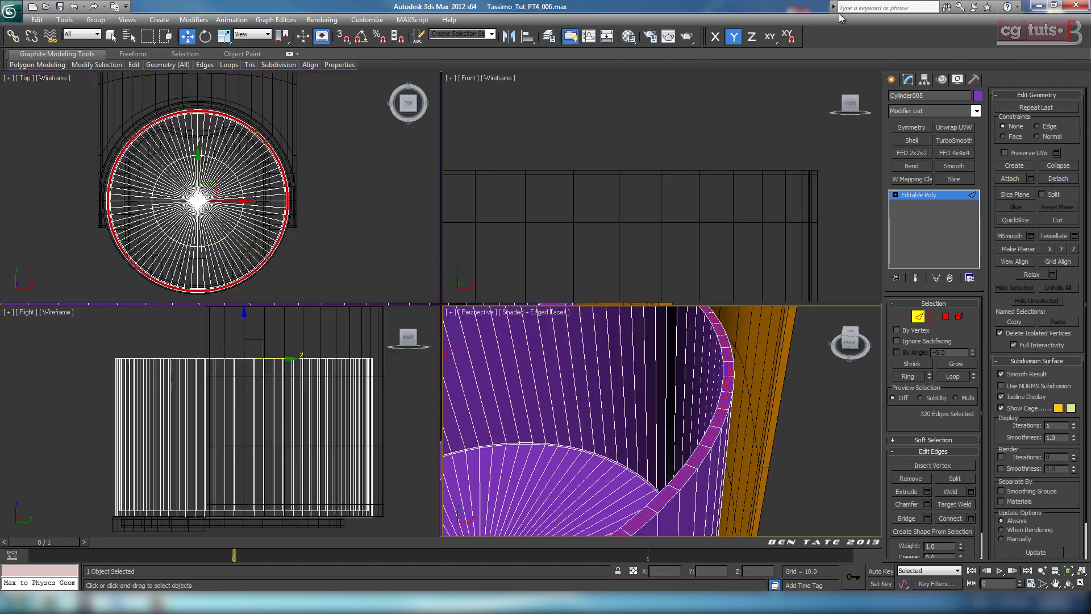
key(alt+w)
scroll(421, 516, up, 6)
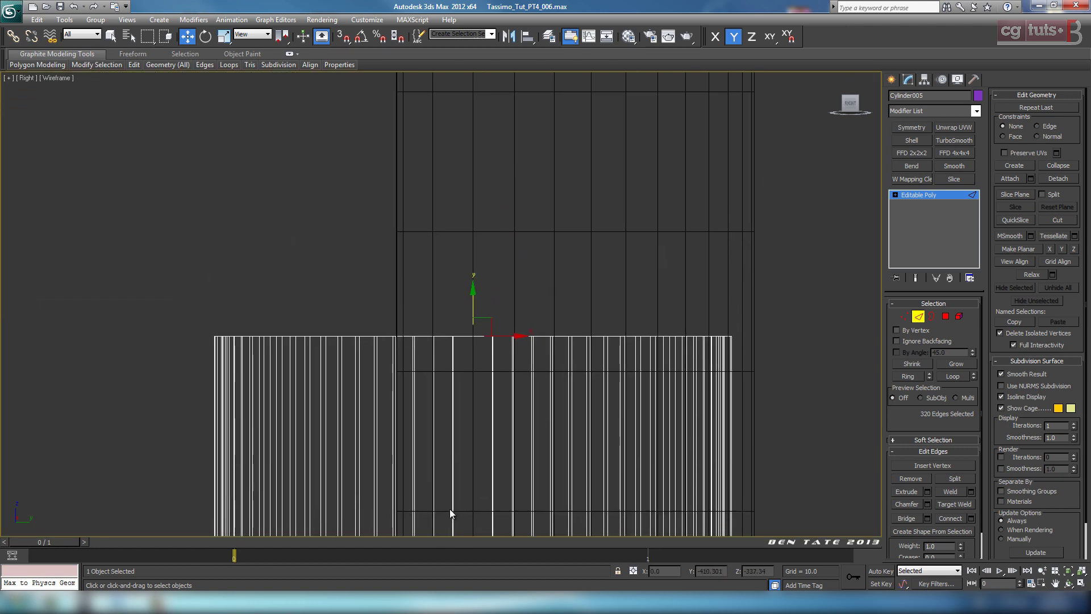
middle_drag(564, 467, 390, 322)
scroll(498, 358, up, 3)
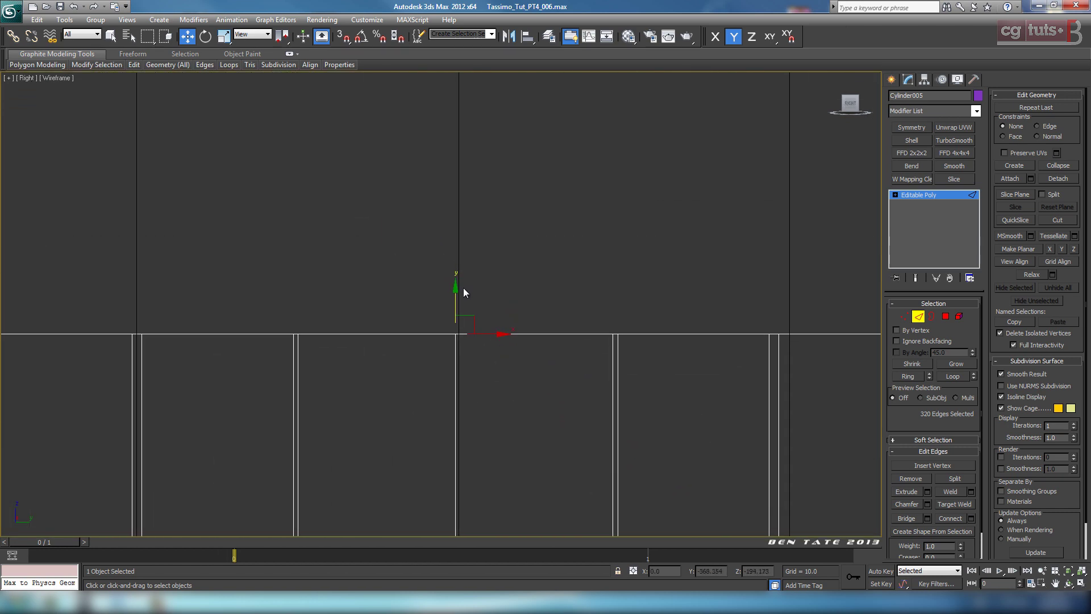
drag(456, 298, 458, 292)
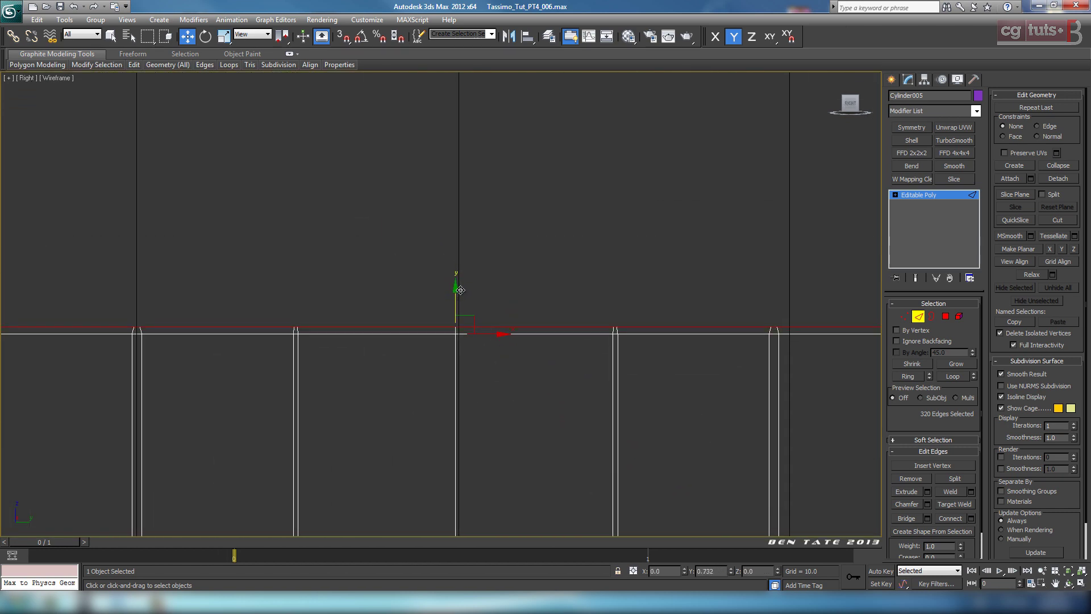
drag(464, 291, 465, 285)
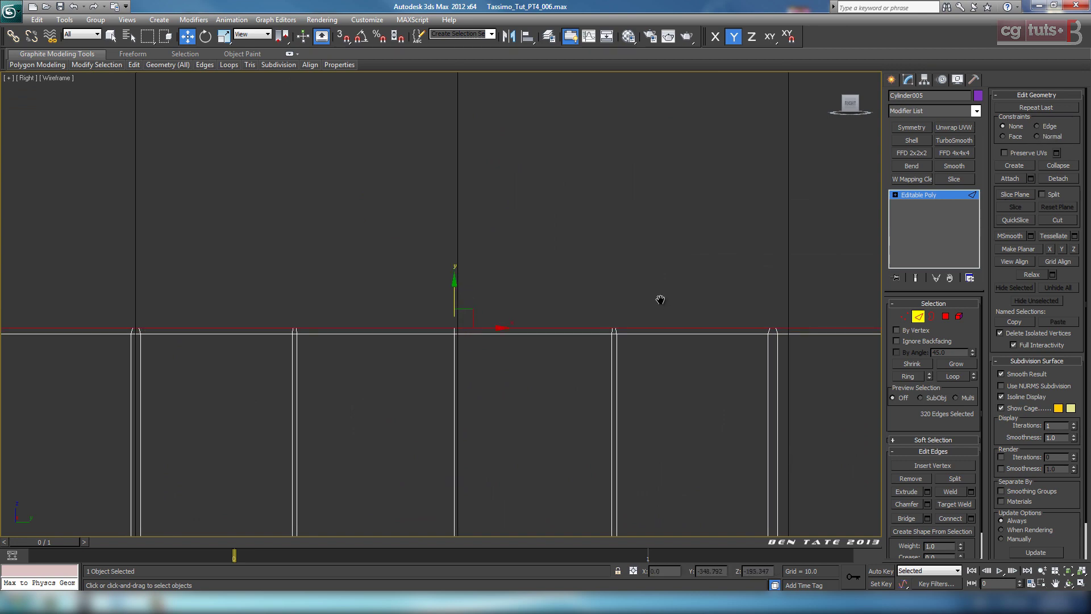
Select the two middle rim edge loops and raise them about 0.4 units further to round the rim.
key(alt+w)
key(alt+w)
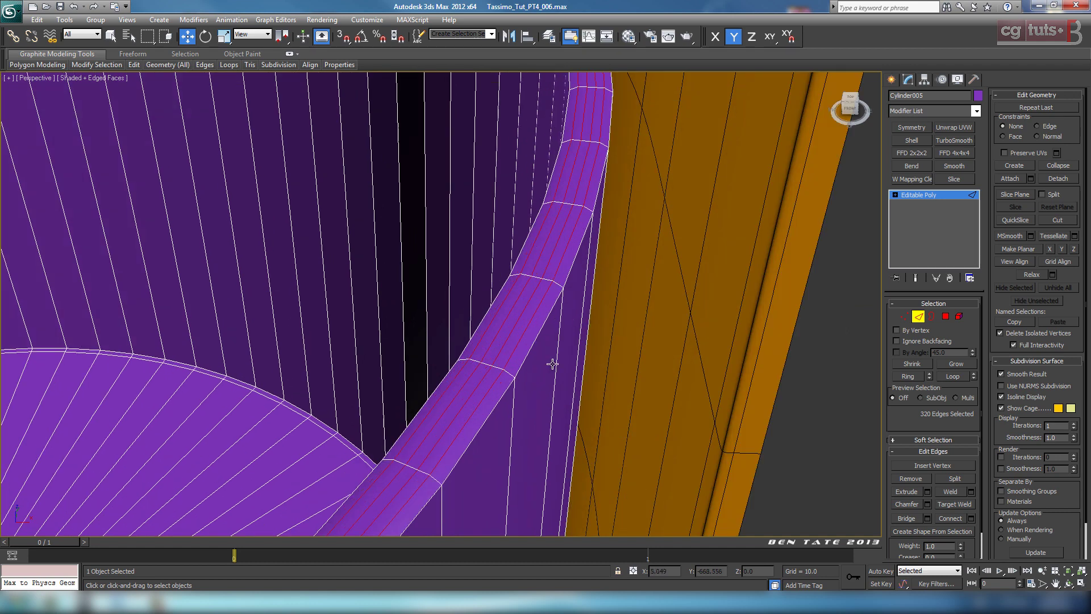
click(504, 325)
click(966, 378)
key(alt+w)
key(alt+w)
drag(408, 296, 410, 294)
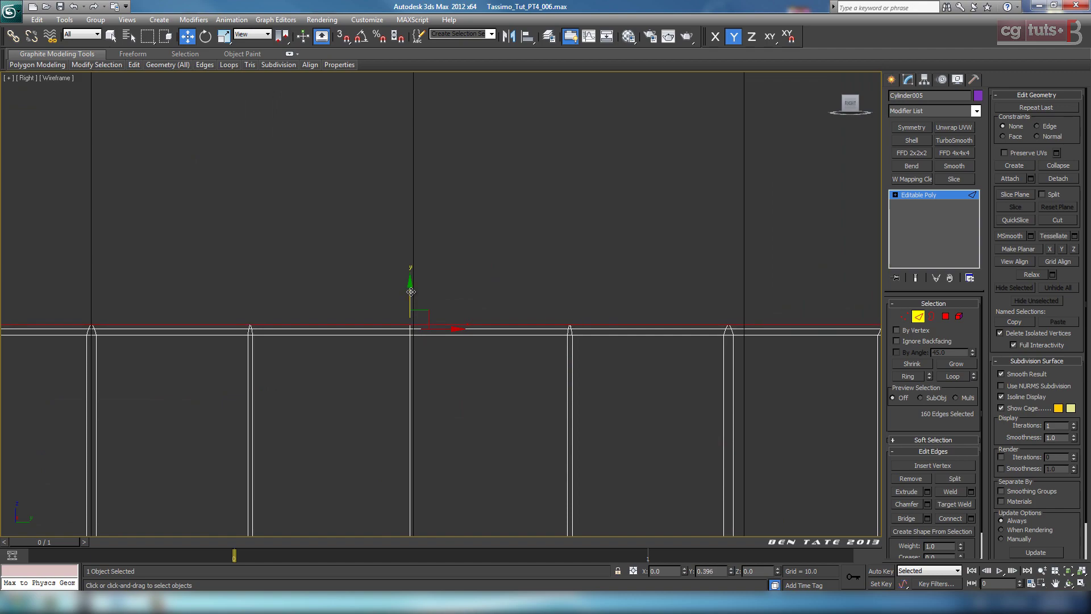
Examine the rounded rim of the cup in the Right and Perspective views.
key(alt+w)
right_click(677, 425)
key(alt+w)
alt+middle_drag(681, 432, 621, 347)
key(alt+w)
right_click(183, 425)
key(alt+w)
key(alt+w)
right_click(711, 384)
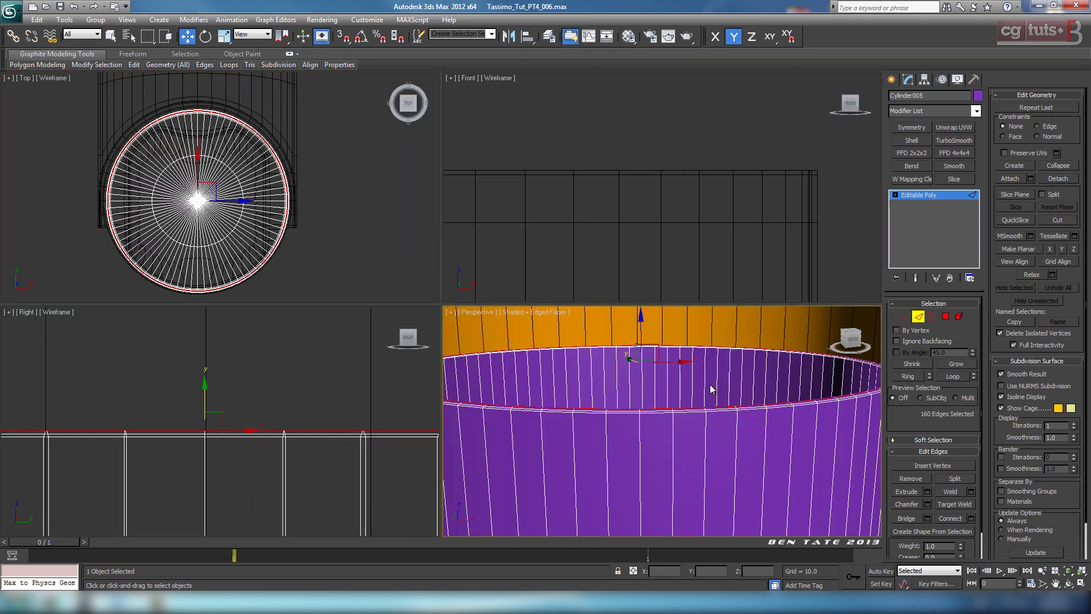
key(alt+w)
middle_drag(718, 415, 536, 417)
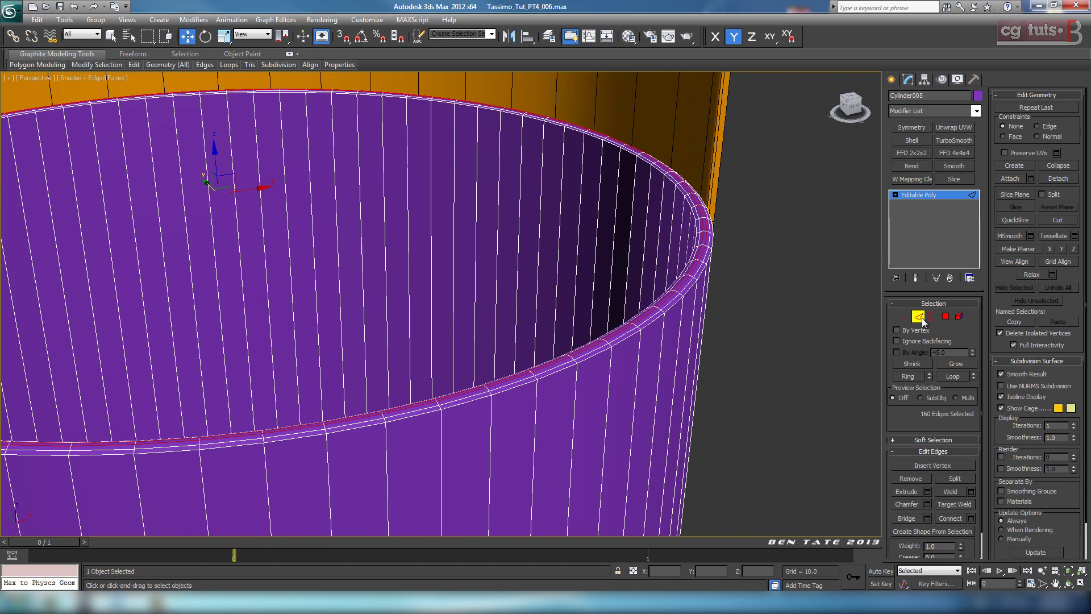
Leave edge editing and set the cup's object colour to black.
click(919, 317)
click(979, 96)
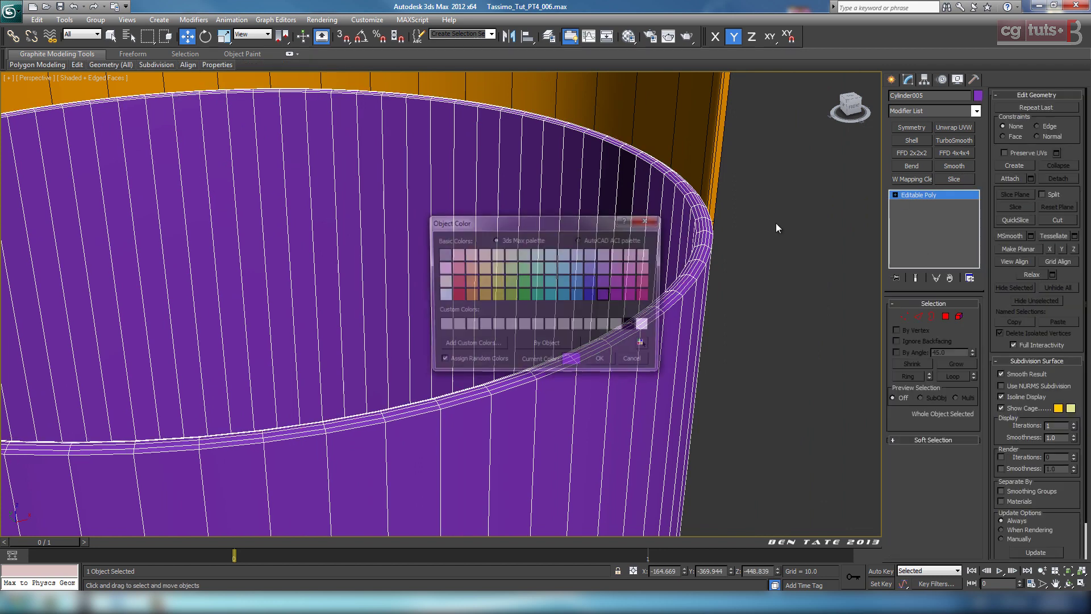
click(632, 327)
click(602, 362)
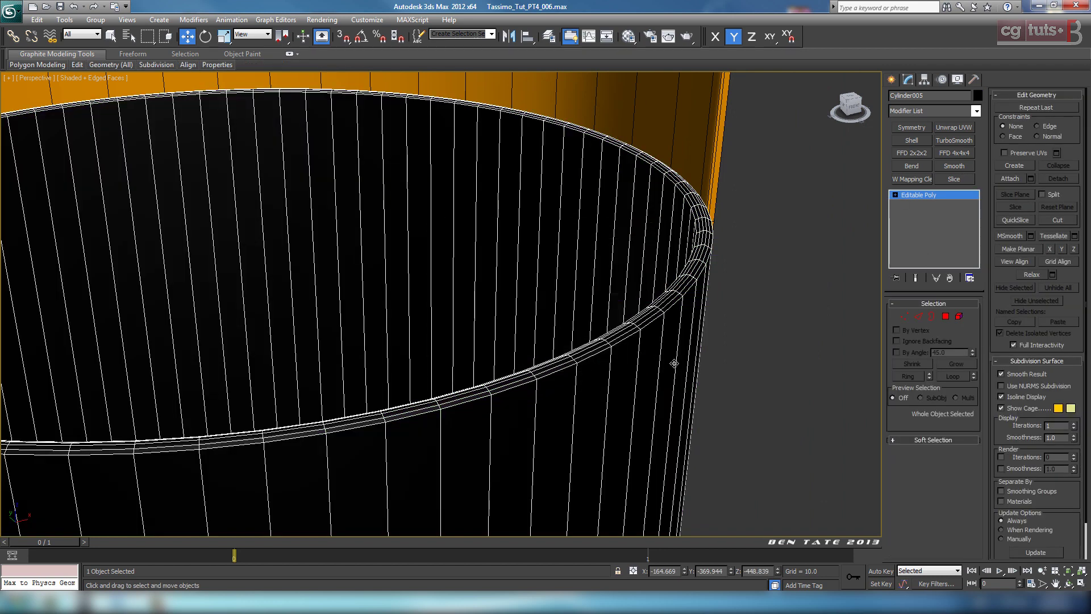
Assign the blue 07 - Default material to the cup.
key(m)
drag(101, 175, 296, 230)
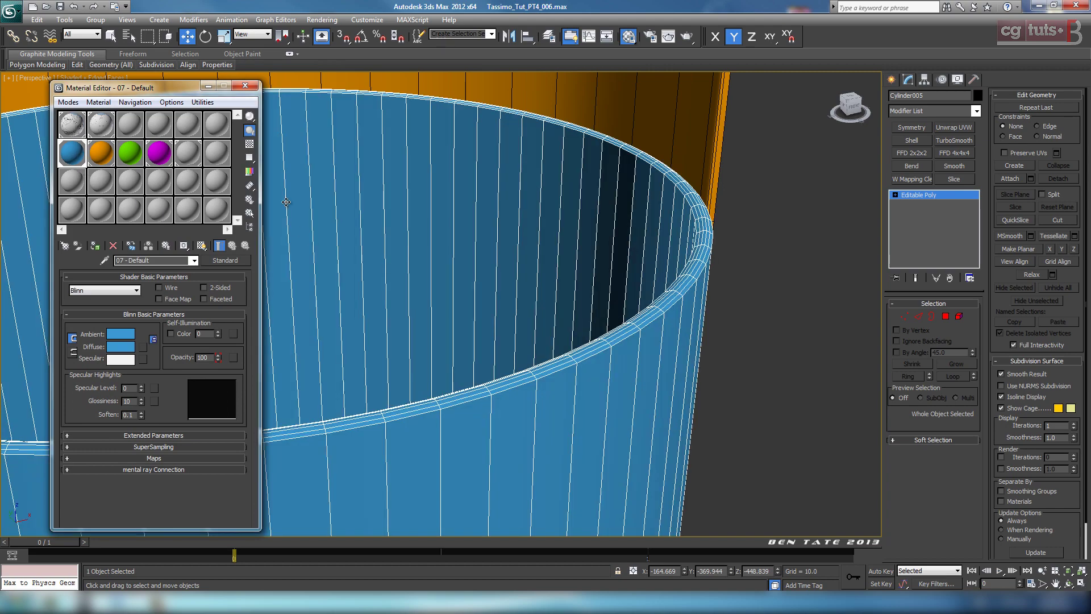
click(250, 85)
Isolate the cup from the rest of the model with its underside in view.
middle_drag(532, 316, 449, 338)
scroll(449, 338, down, 3)
scroll(567, 396, down, 2)
middle_drag(631, 354, 802, 226)
mouse_move(777, 296)
alt+middle_down()
mouse_move(663, 385)
mouse_move(654, 360)
mouse_move(657, 373)
mouse_move(661, 341)
mouse_move(663, 378)
mouse_move(677, 317)
mouse_move(647, 316)
mouse_move(609, 349)
alt+middle_up()
scroll(663, 377, up, 3)
key(F3)
middle_drag(665, 369, 652, 361)
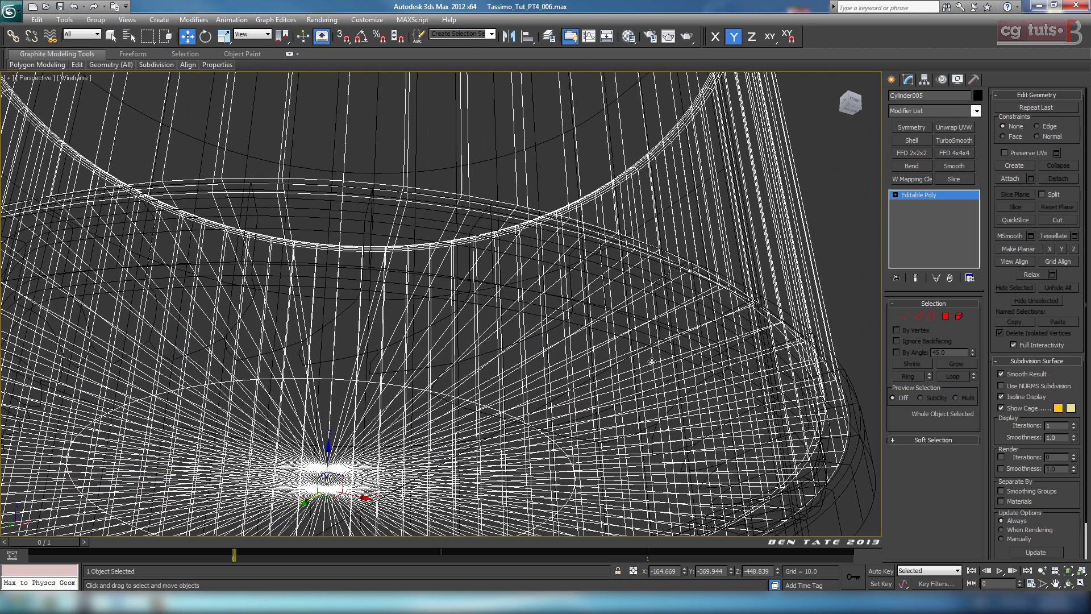
key(F3)
key(alt+q)
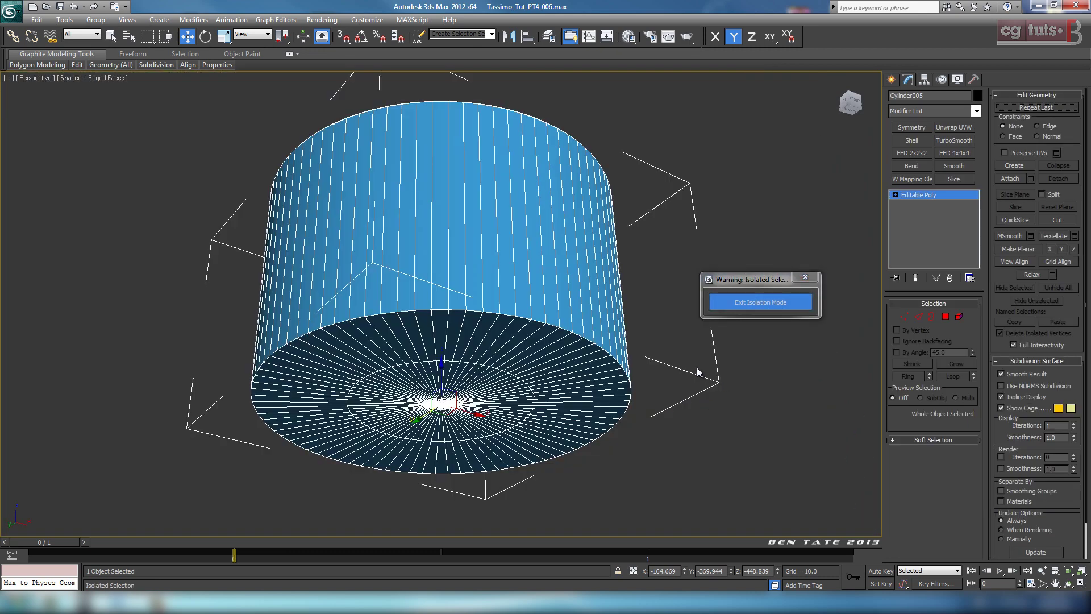
Select the full outer edge loop around the cup's base.
middle_drag(648, 379, 663, 359)
scroll(662, 359, up, 5)
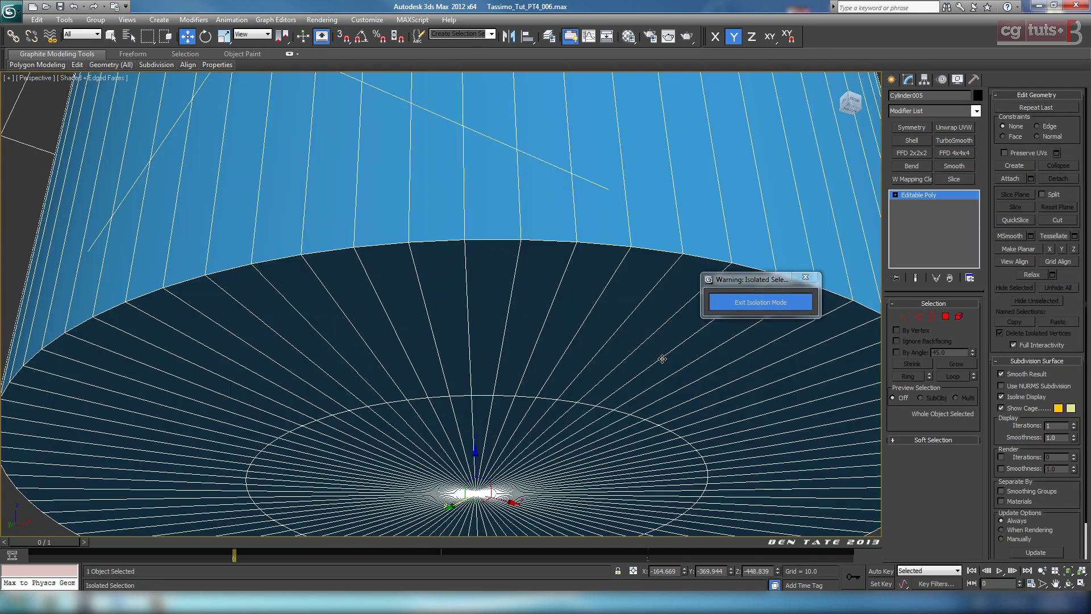
click(921, 318)
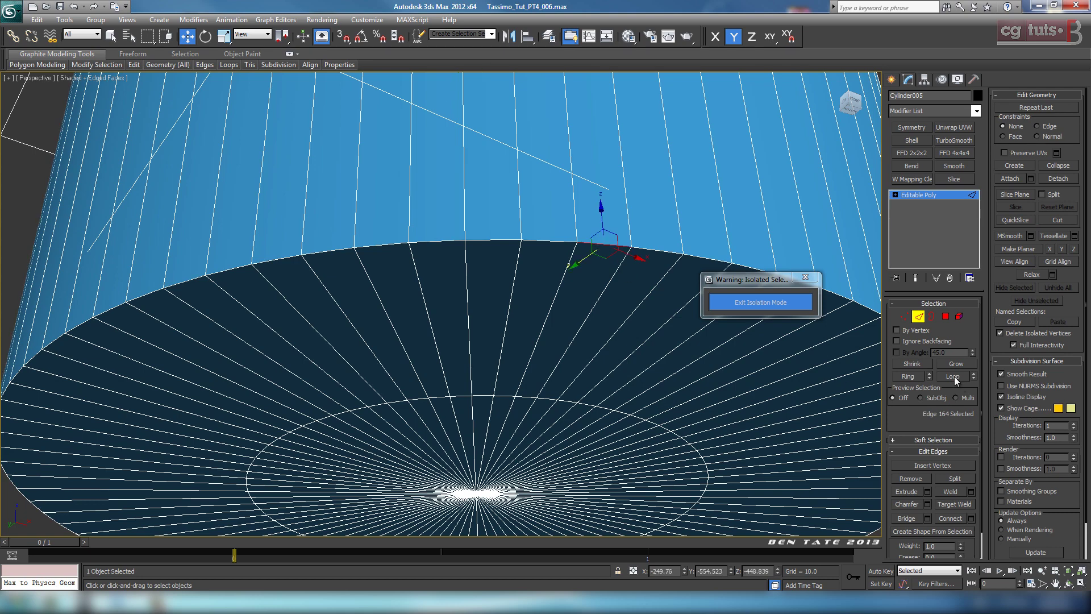
click(954, 377)
middle_drag(721, 391, 801, 349)
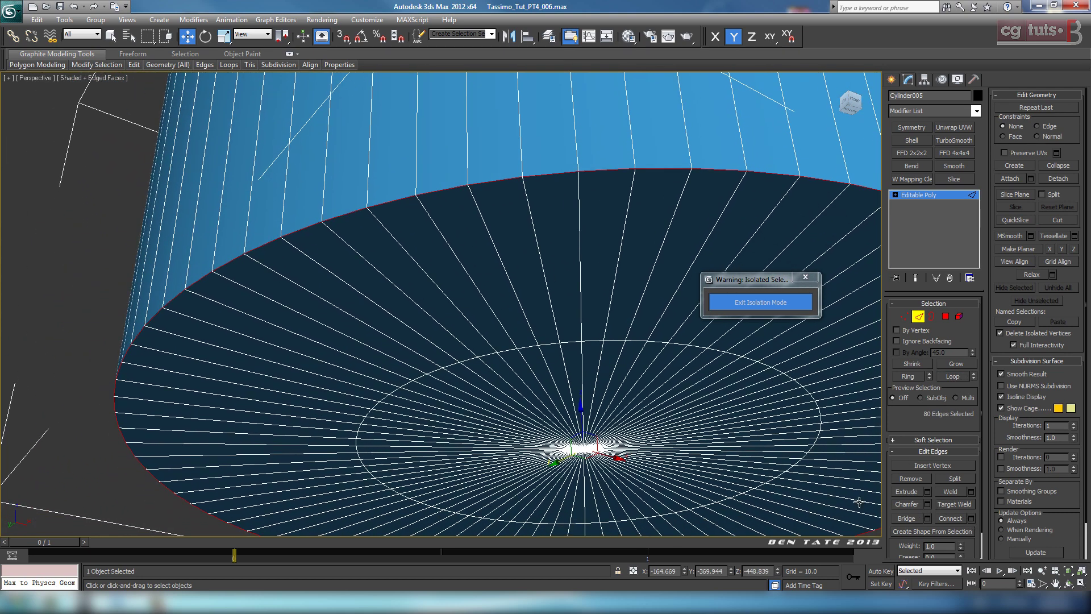
Chamfer the base edge loop by 1.963 with 3 segments.
click(928, 505)
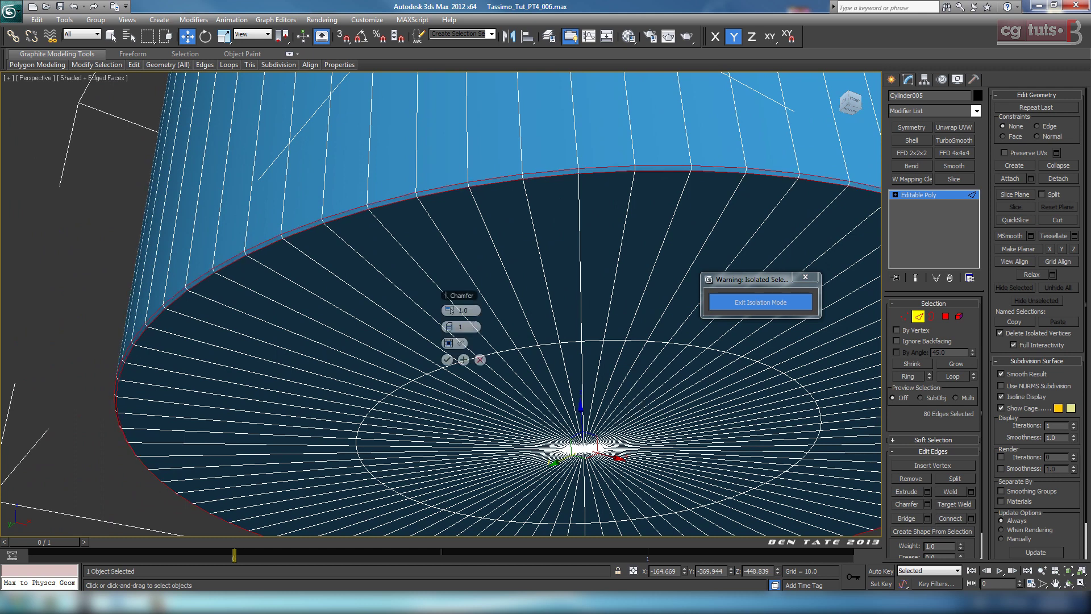
click(456, 328)
click(455, 328)
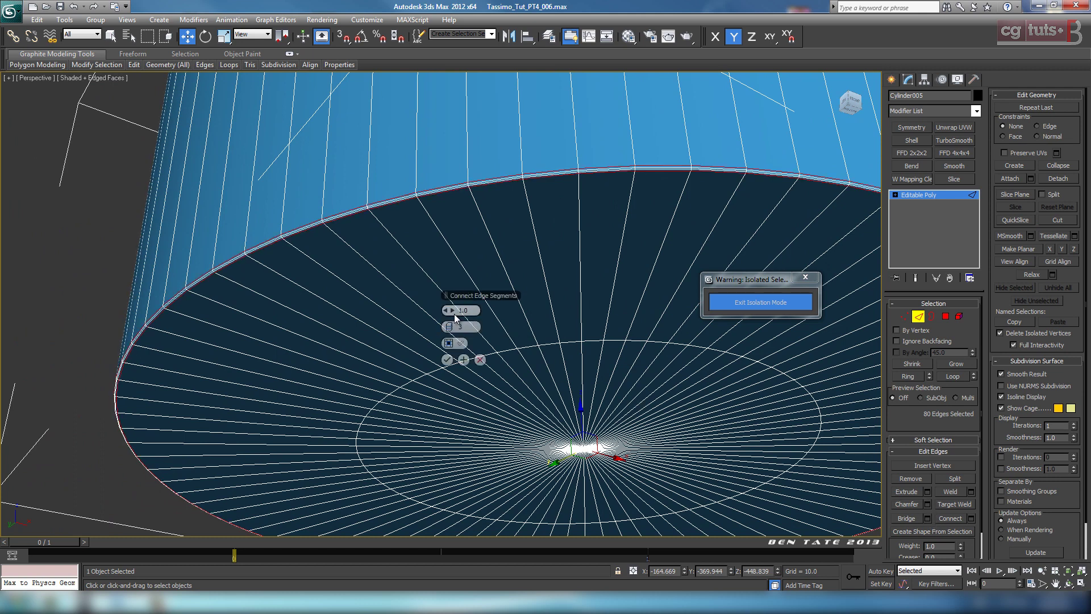
drag(456, 311, 461, 318)
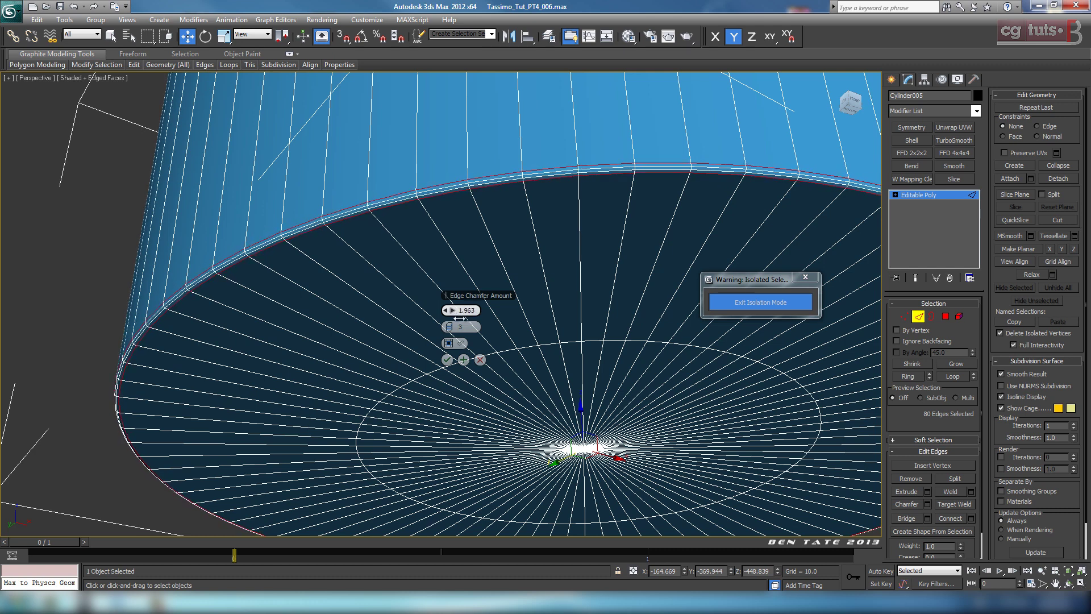
click(447, 360)
Turn off selection brackets for the Perspective view in the viewport configuration.
middle_drag(539, 334, 527, 357)
scroll(490, 363, down, 5)
alt+middle_drag(577, 401, 448, 468)
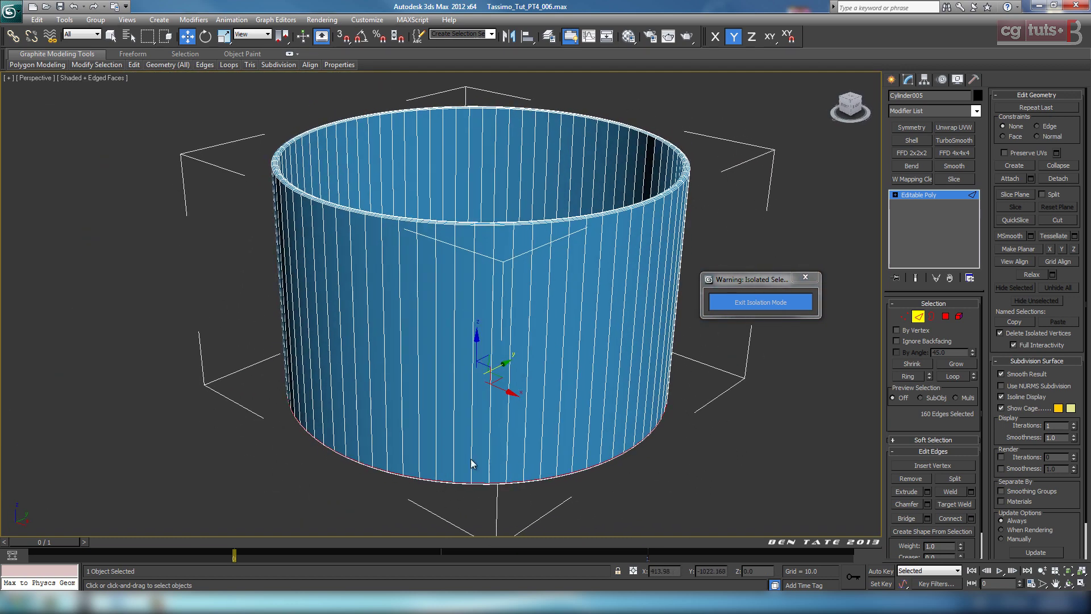
middle_drag(564, 475, 591, 455)
alt+middle_drag(591, 364, 585, 284)
click(87, 78)
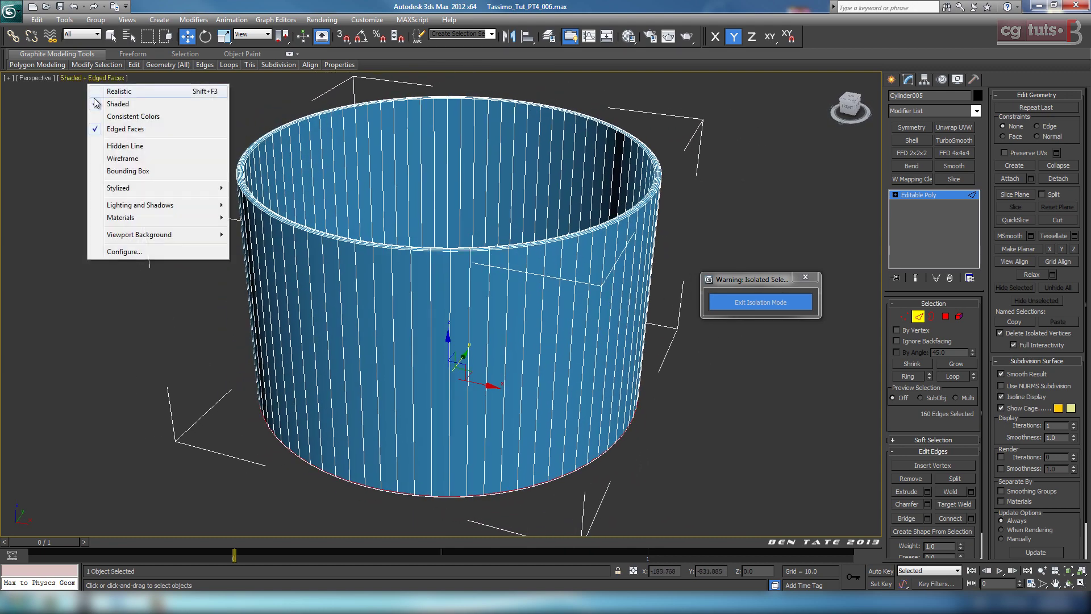
click(137, 252)
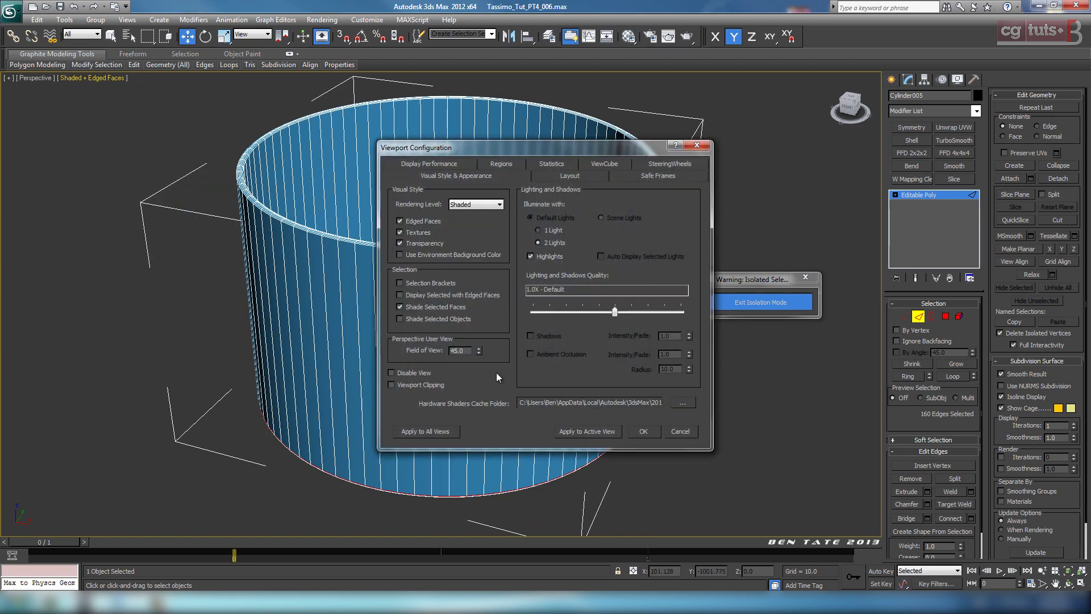
click(650, 435)
alt+middle_drag(650, 435, 697, 370)
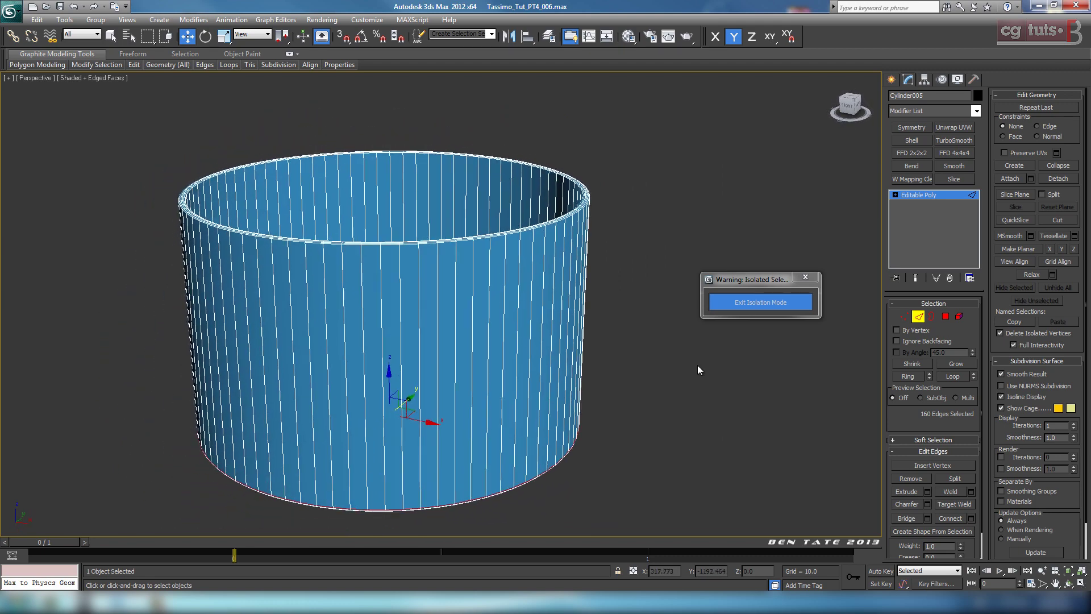
Select a run of neighbouring vertex columns along the cup's rim in the Right view.
click(906, 318)
key(alt+w)
right_click(333, 395)
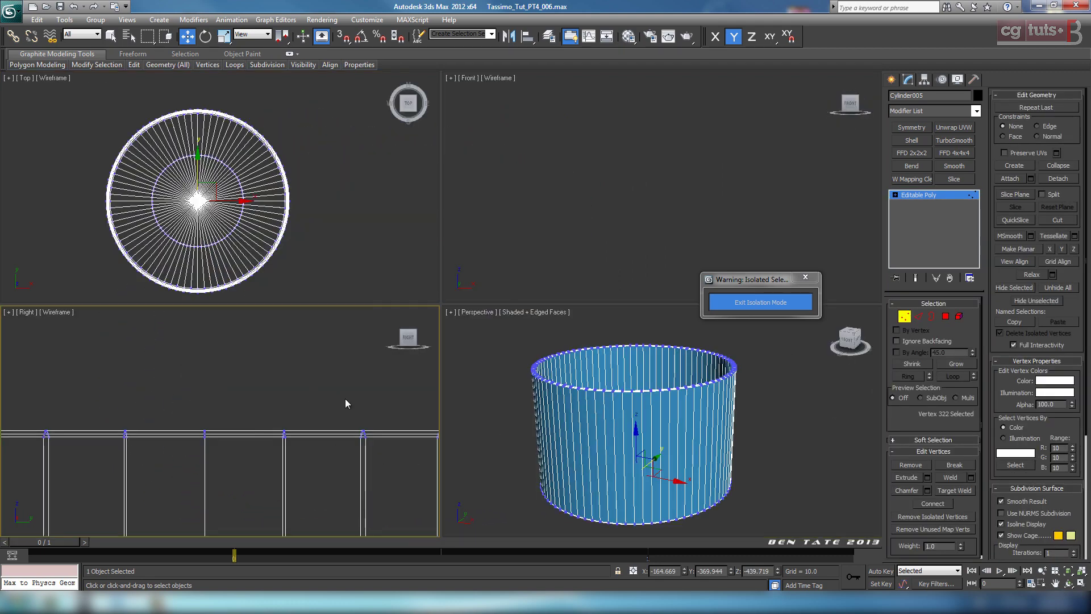
key(alt+w)
scroll(532, 414, down, 8)
middle_drag(558, 353, 529, 503)
scroll(519, 422, up, 3)
middle_drag(522, 382, 519, 412)
scroll(519, 408, up, 4)
middle_drag(516, 327, 574, 377)
scroll(577, 380, up, 1)
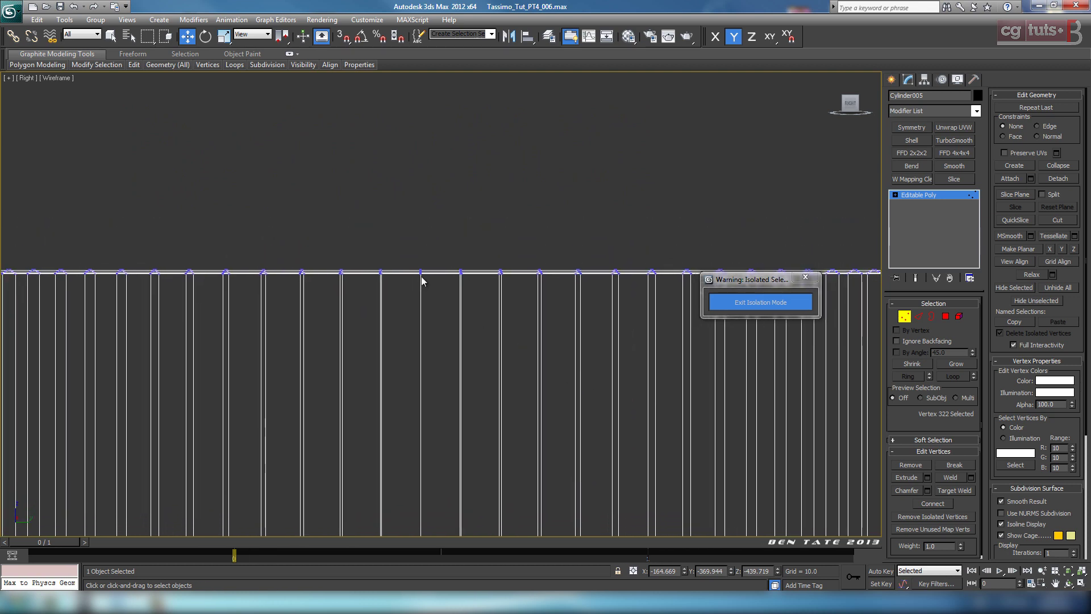
middle_drag(442, 343, 417, 347)
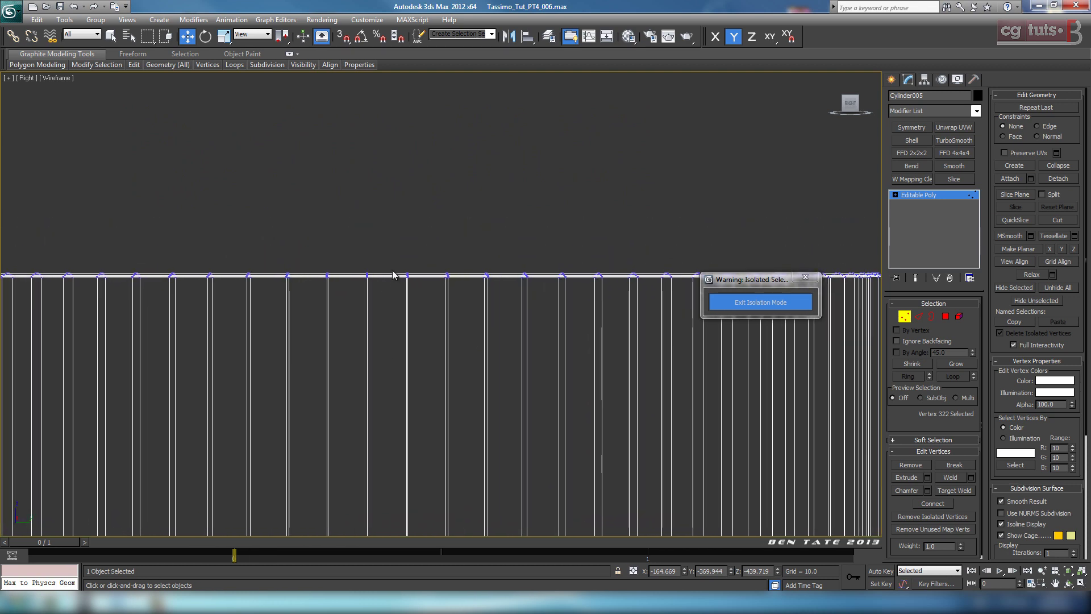
drag(407, 278, 422, 306)
middle_drag(446, 338, 416, 295)
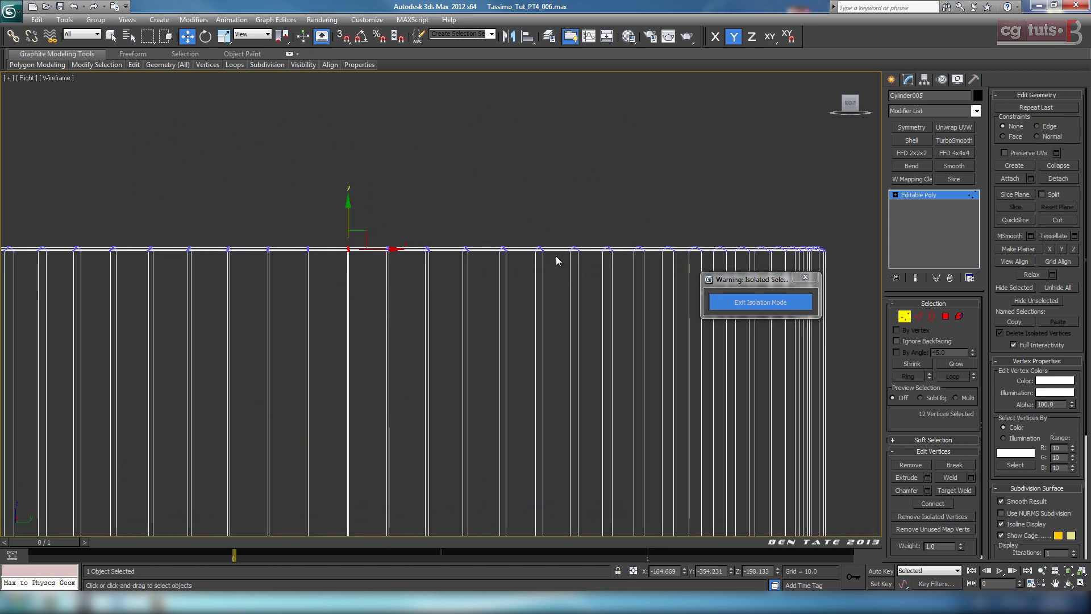
ctrl+drag(400, 276, 551, 266)
Deselect the rim vertices on the cup's opposite side so only one section of seven columns stays selected.
middle_drag(566, 353, 587, 430)
key(alt+w)
right_click(723, 437)
key(alt+w)
alt+middle_drag(531, 405, 682, 399)
key(alt+w)
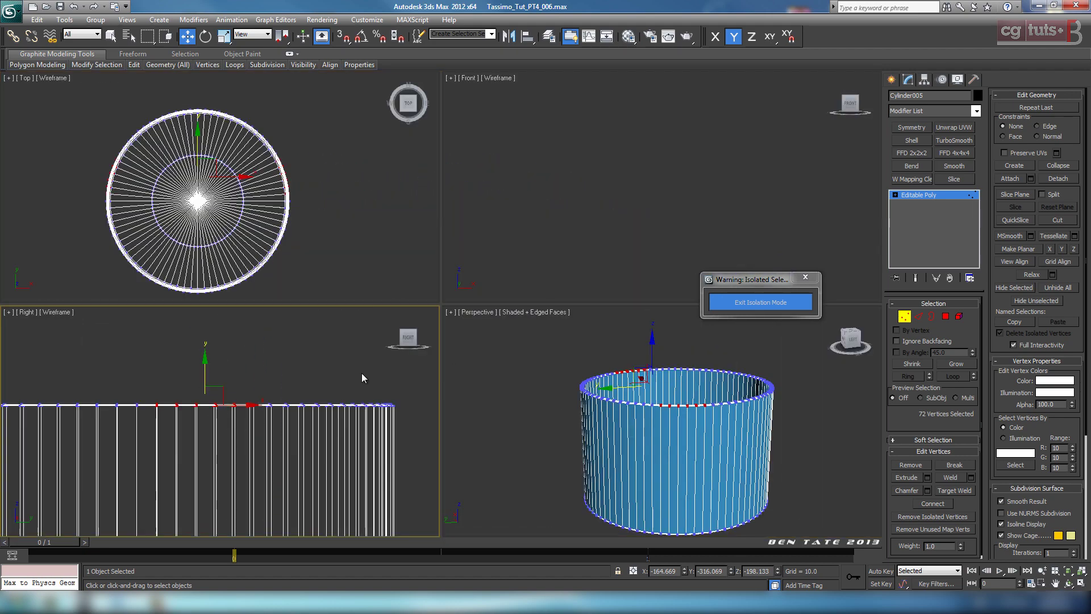
key(alt+w)
mouse_move(559, 386)
middle_down()
mouse_move(524, 412)
mouse_move(563, 403)
middle_up()
key(alt+w)
right_click(711, 459)
key(alt+w)
alt+drag(390, 182, 398, 188)
alt+middle_drag(576, 409, 536, 363)
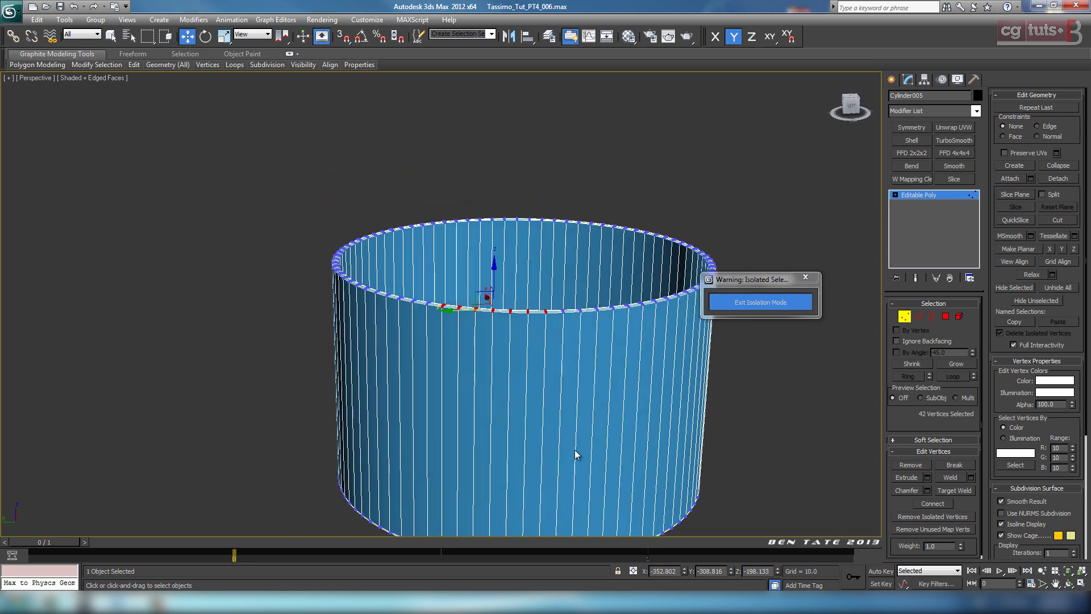
Lower the selected rim section about 30 units in the Left view to form a notch.
key(alt+w)
right_click(257, 453)
key(alt+w)
middle_drag(369, 434, 599, 425)
click(27, 78)
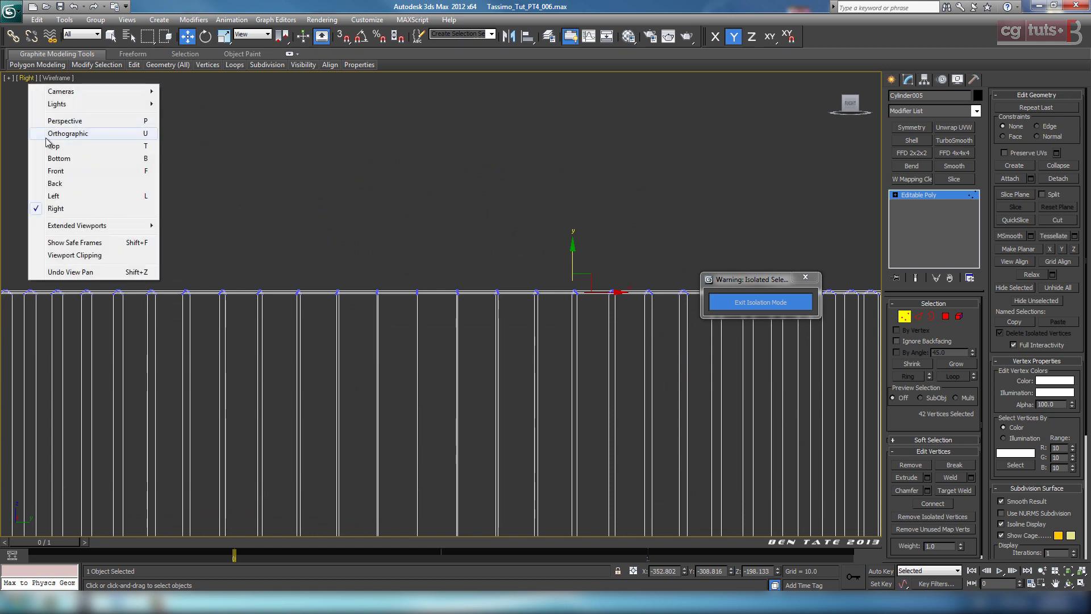
click(67, 197)
middle_drag(452, 347, 458, 319)
middle_drag(431, 258, 486, 266)
middle_drag(500, 316, 499, 295)
middle_drag(496, 254, 427, 269)
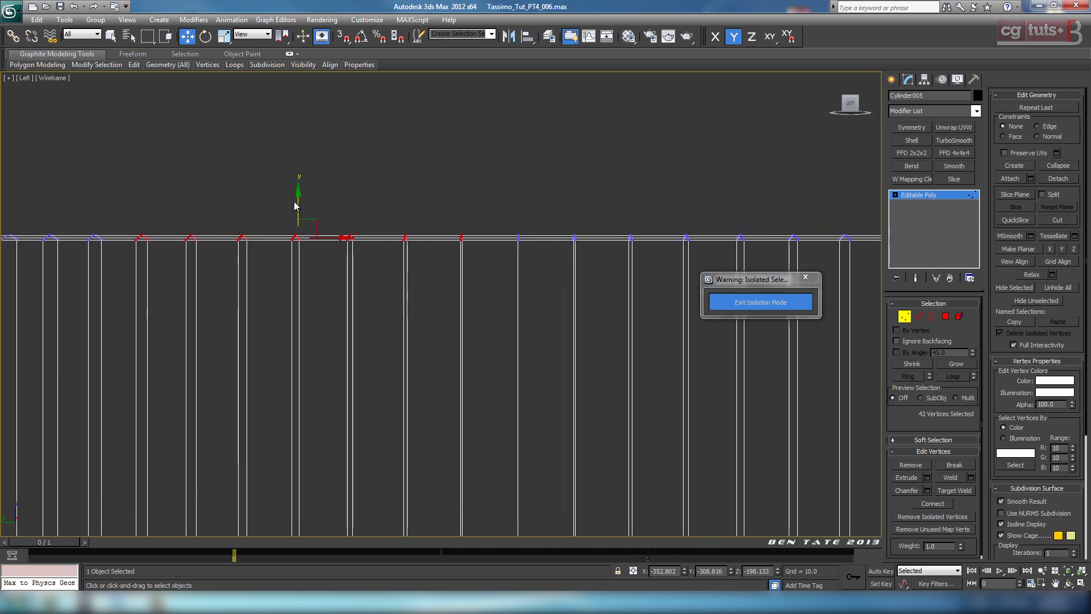
drag(296, 205, 296, 307)
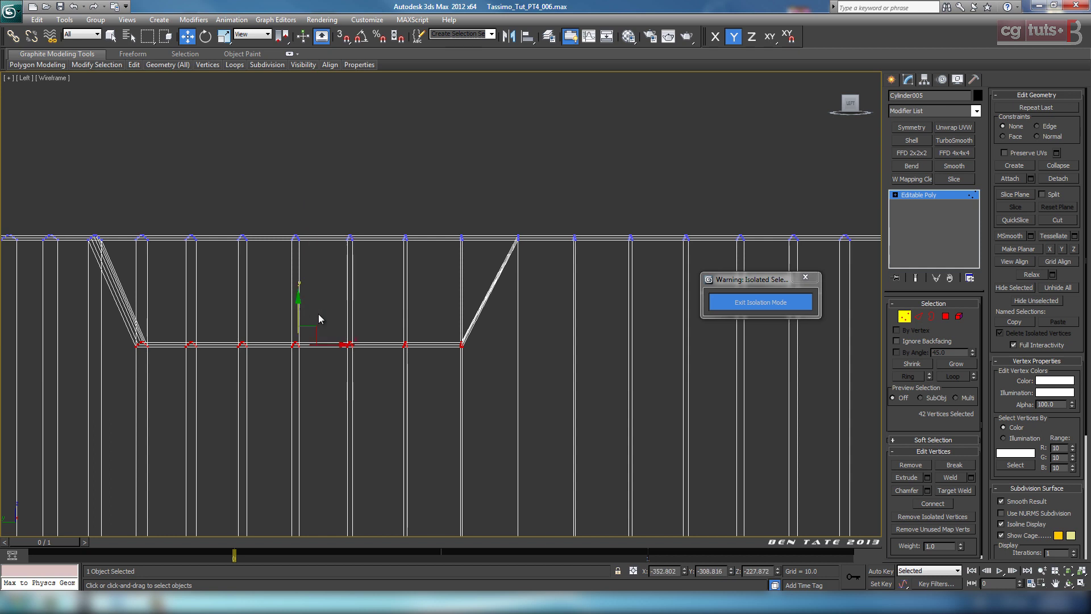
Raise the notch's vertex columns in successive steps of about 5 units, leaving one more column behind each time, to form a slope.
middle_drag(479, 348, 550, 348)
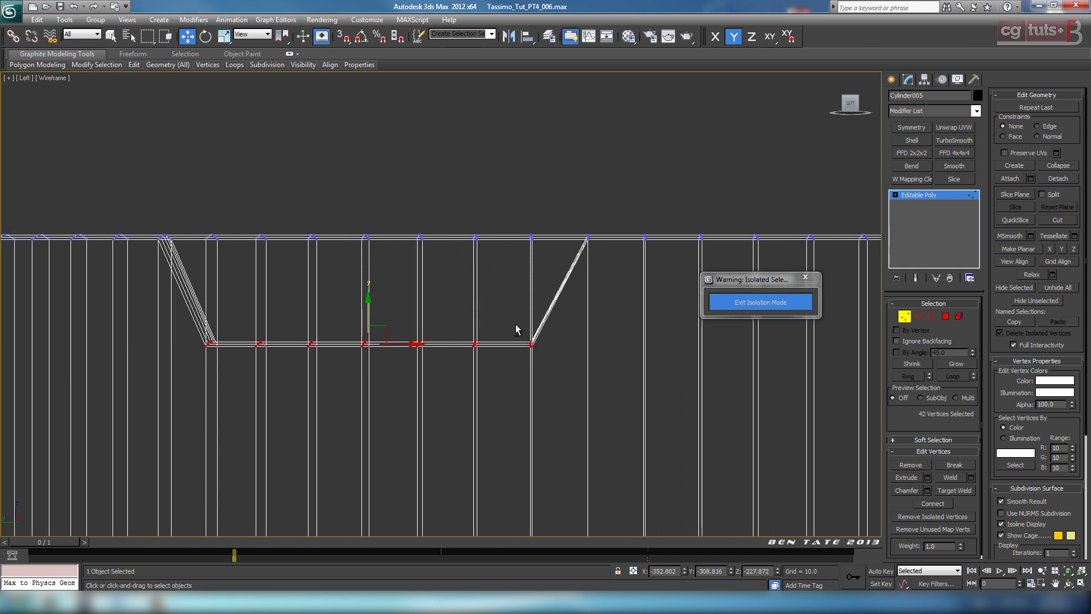
alt+drag(530, 340, 556, 366)
drag(341, 310, 340, 292)
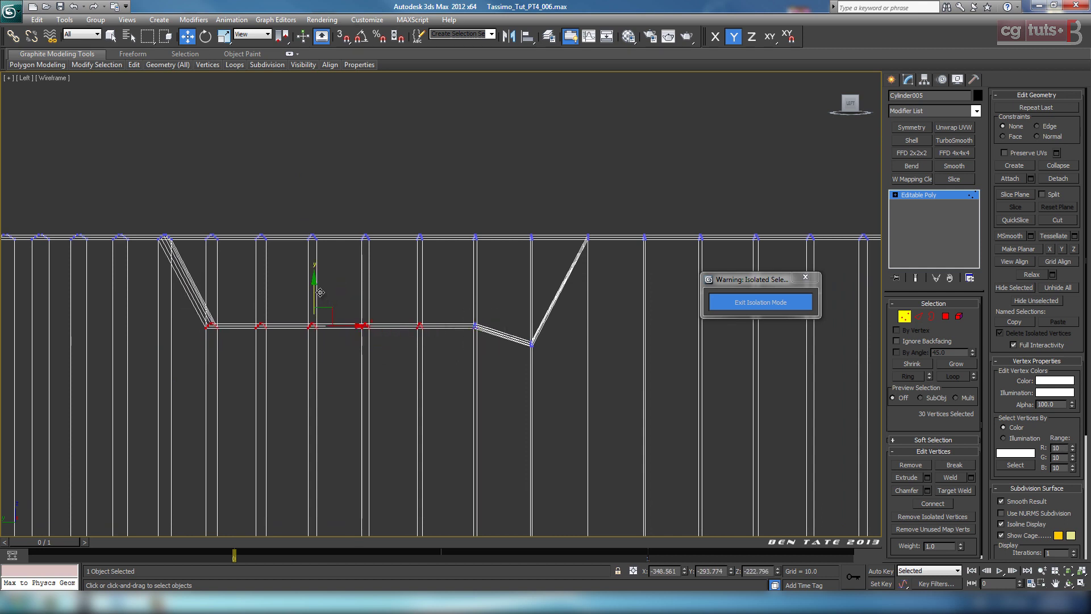
drag(314, 290, 315, 270)
alt+drag(408, 290, 460, 330)
drag(290, 268, 286, 250)
alt+drag(352, 271, 378, 303)
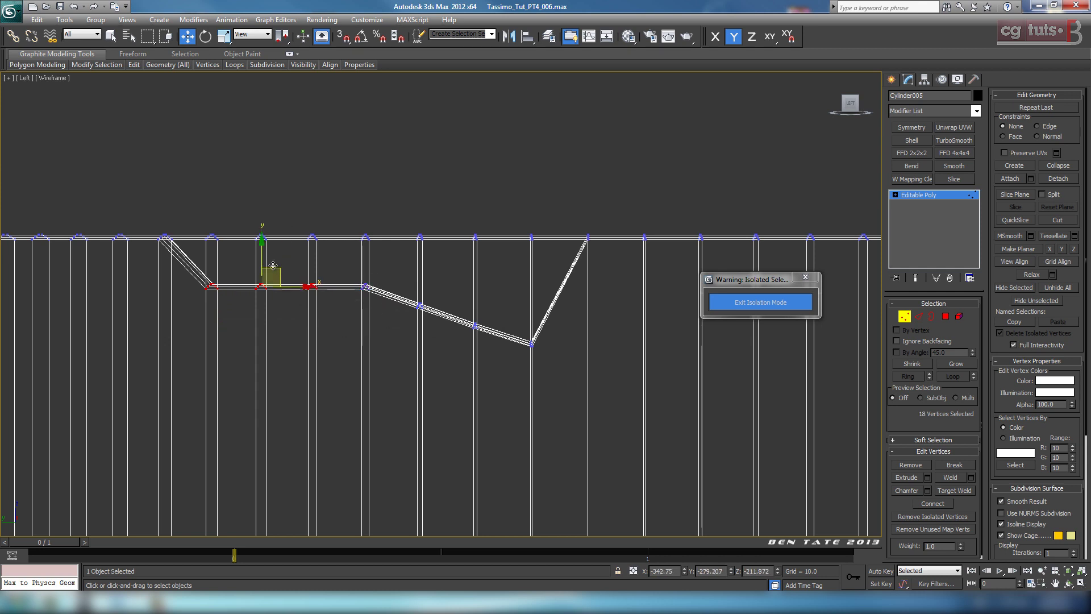
Raise the remaining columns at the shallow end of the notch to blend the slope smoothly into the rim.
drag(261, 261, 235, 213)
scroll(468, 372, up, 6)
middle_drag(239, 242, 387, 340)
mouse_move(354, 310)
mouse_down()
mouse_move(355, 282)
mouse_move(353, 295)
mouse_up()
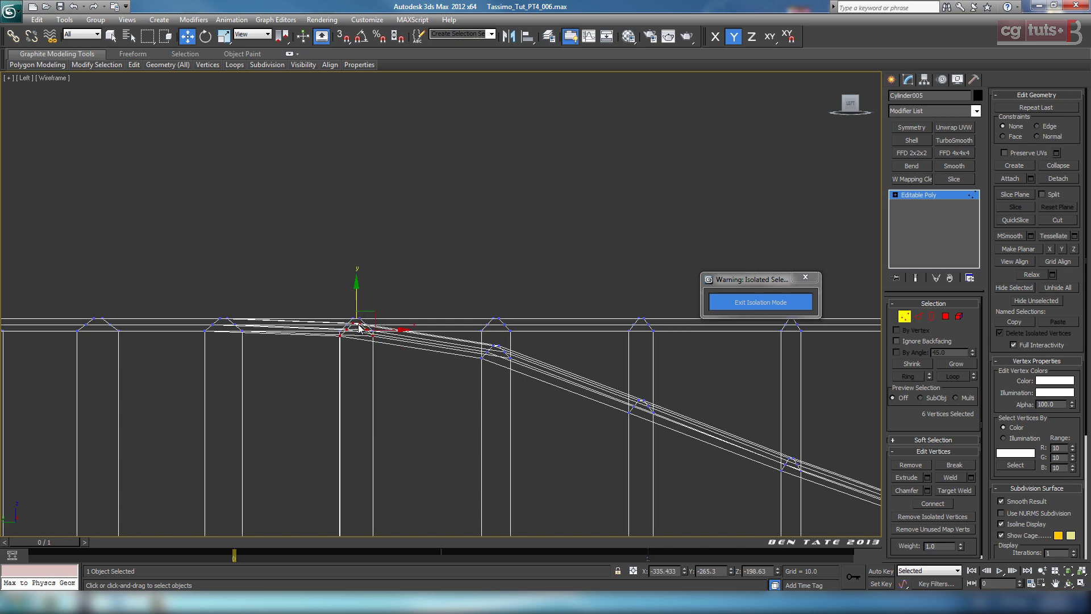
Examine the upper and lower corners of the notch in the Perspective view.
middle_drag(470, 518, 376, 493)
key(alt+w)
right_click(684, 473)
key(alt+w)
alt+middle_drag(630, 427, 402, 299)
middle_drag(562, 389, 454, 360)
scroll(517, 379, up, 3)
scroll(441, 302, up, 5)
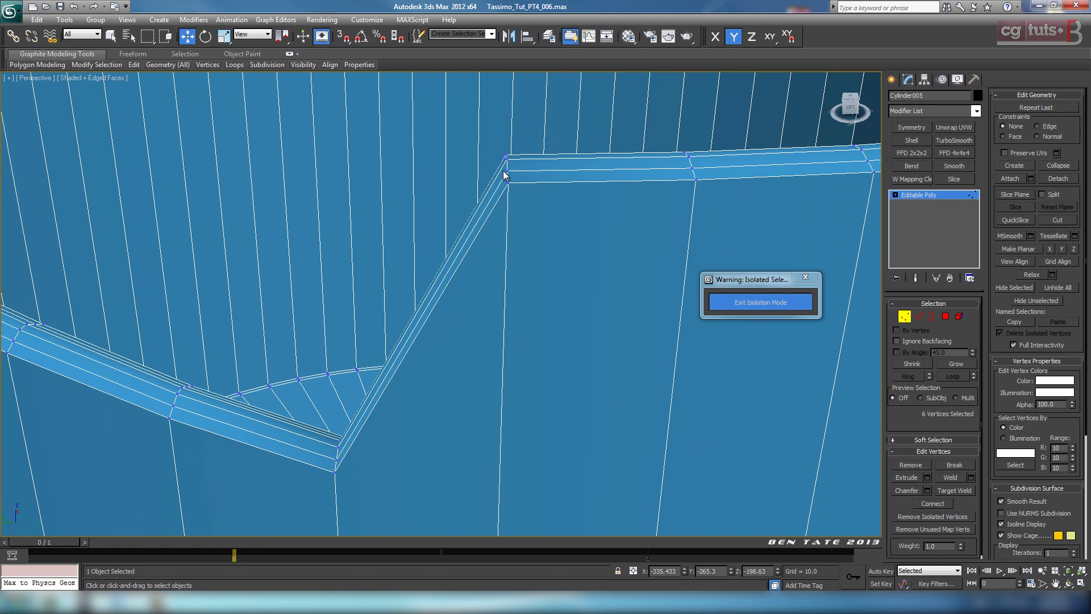
alt+middle_drag(338, 461, 506, 415)
alt+middle_drag(515, 350, 440, 336)
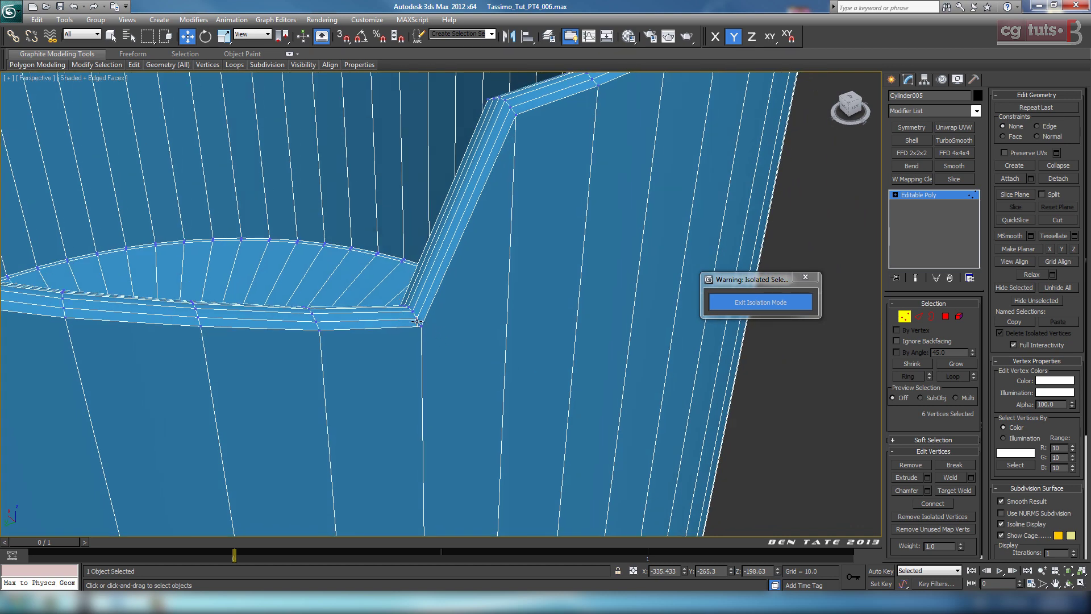
Select the middle rim vertices across the notch's lowest corner in the Perspective view.
key(z)
scroll(476, 354, down, 5)
alt+middle_drag(483, 358, 534, 340)
ctrl+click(384, 273)
ctrl+click(327, 261)
ctrl+click(278, 266)
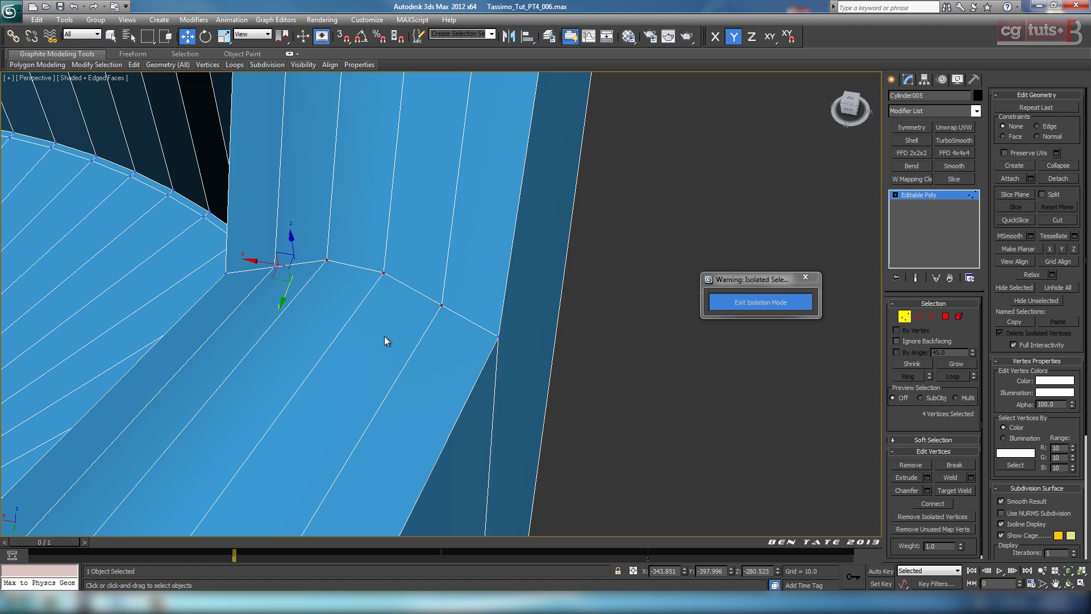
Deselect the stray vertex at the cup's base in the Left view.
scroll(360, 347, down, 5)
key(alt+w)
middle_click(289, 391)
key(alt+w)
middle_drag(289, 391, 200, 336)
scroll(539, 382, down, 3)
middle_drag(648, 399, 418, 249)
scroll(477, 362, up, 1)
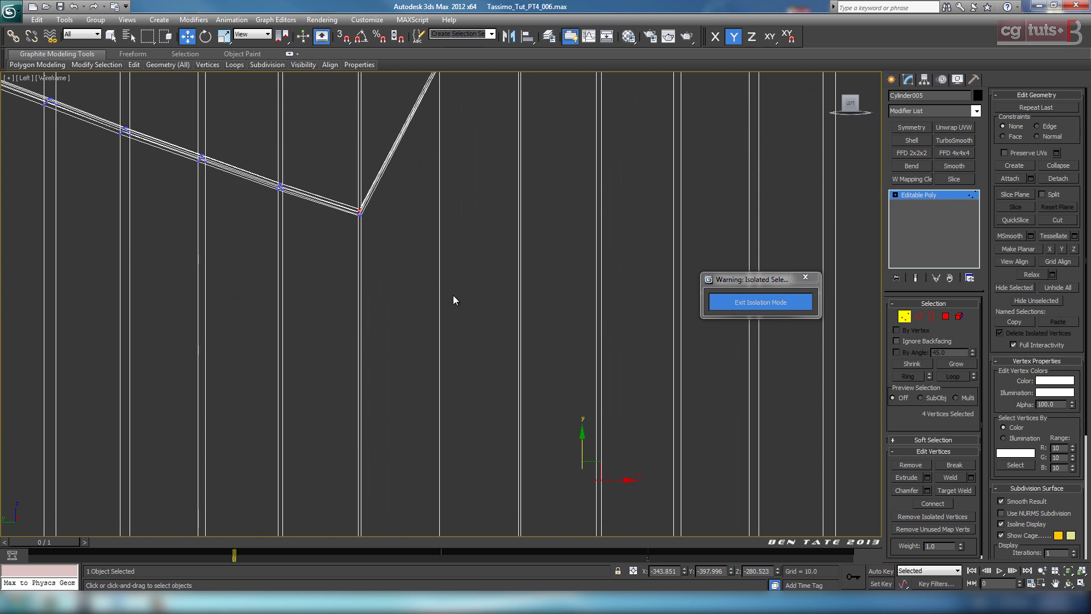
middle_drag(453, 300, 458, 154)
scroll(470, 219, down, 6)
middle_drag(494, 240, 417, 215)
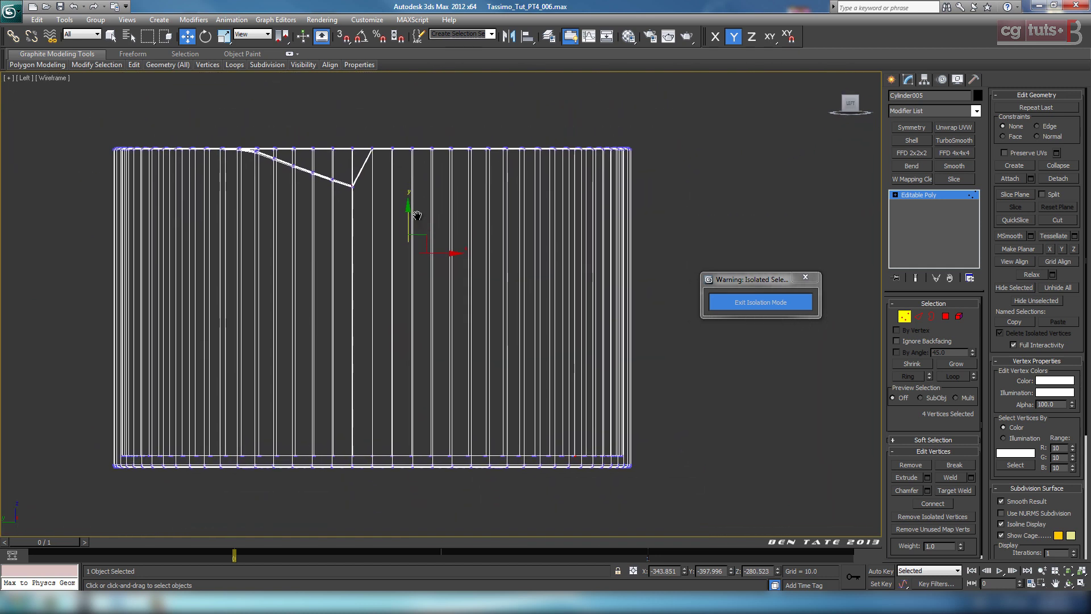
middle_drag(557, 342, 563, 293)
drag(697, 375, 5, 486)
Complete the selection of the four middle rim vertices at the notch's lowest corner in the Perspective view.
middle_drag(428, 177, 472, 364)
scroll(472, 365, up, 5)
middle_drag(299, 367, 516, 343)
scroll(589, 289, up, 2)
scroll(589, 289, up, 2)
key(alt+w)
middle_click(651, 428)
key(alt+w)
alt+middle_drag(603, 395, 453, 339)
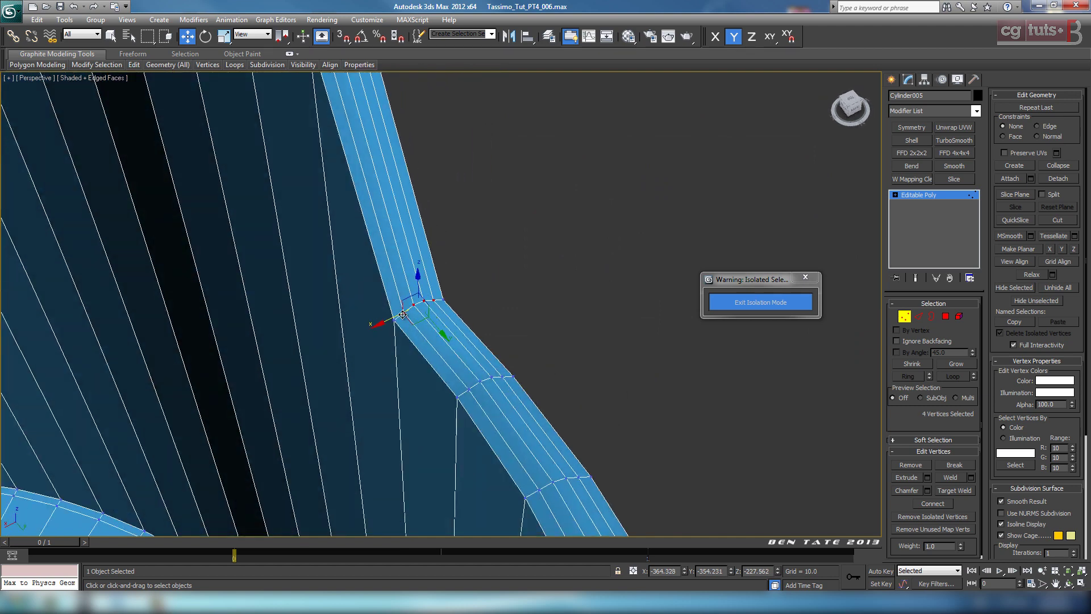
Move the middle rim vertices at the notch's lowest corner in the Left view to form a straight diagonal across the rim.
key(alt+w)
middle_click(370, 432)
key(alt+w)
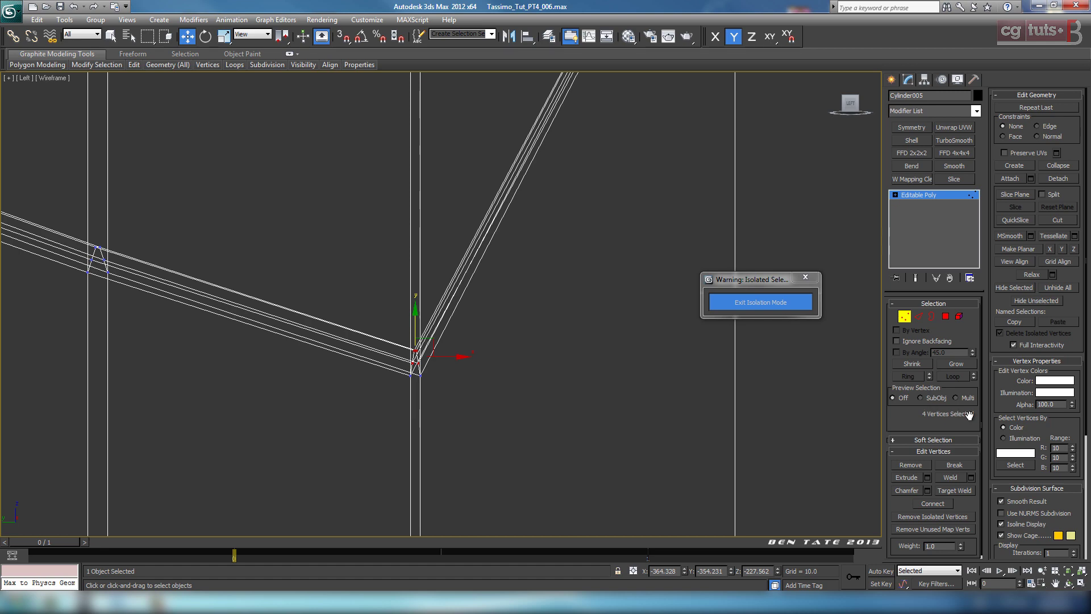
mouse_move(496, 357)
middle_down()
mouse_move(523, 345)
mouse_move(506, 341)
mouse_move(557, 350)
middle_up()
key(F3)
scroll(503, 344, up, 3)
mouse_move(521, 331)
mouse_down()
mouse_move(491, 340)
mouse_move(500, 319)
mouse_move(489, 318)
mouse_up()
key(F3)
key(F3)
scroll(543, 391, down, 4)
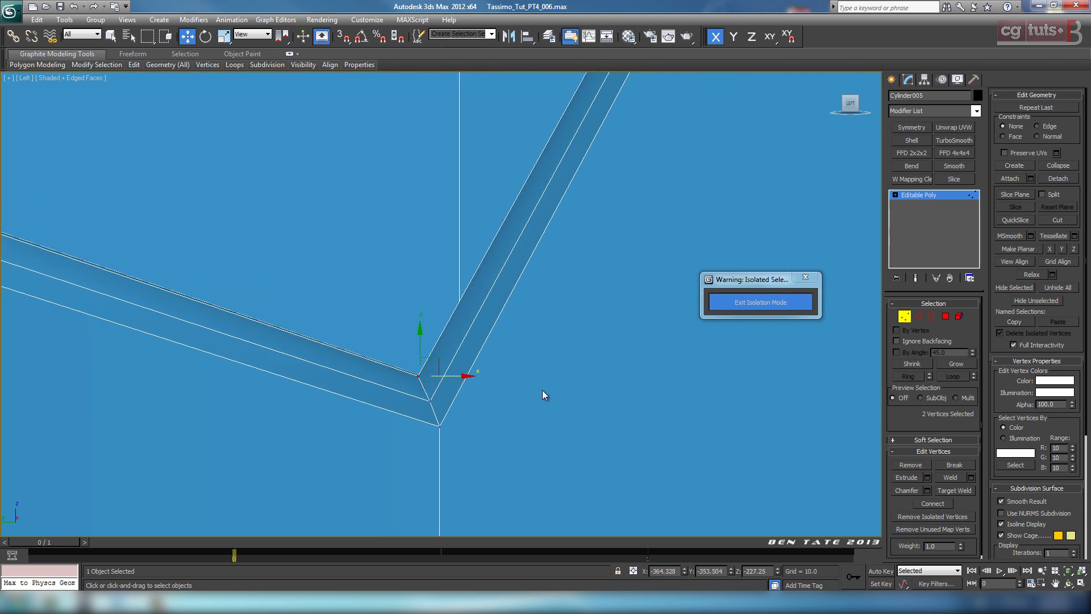
Select the four middle rim vertices across the notch's upper corner in the Perspective view.
middle_drag(563, 244, 495, 501)
scroll(510, 347, down, 1)
key(alt+w)
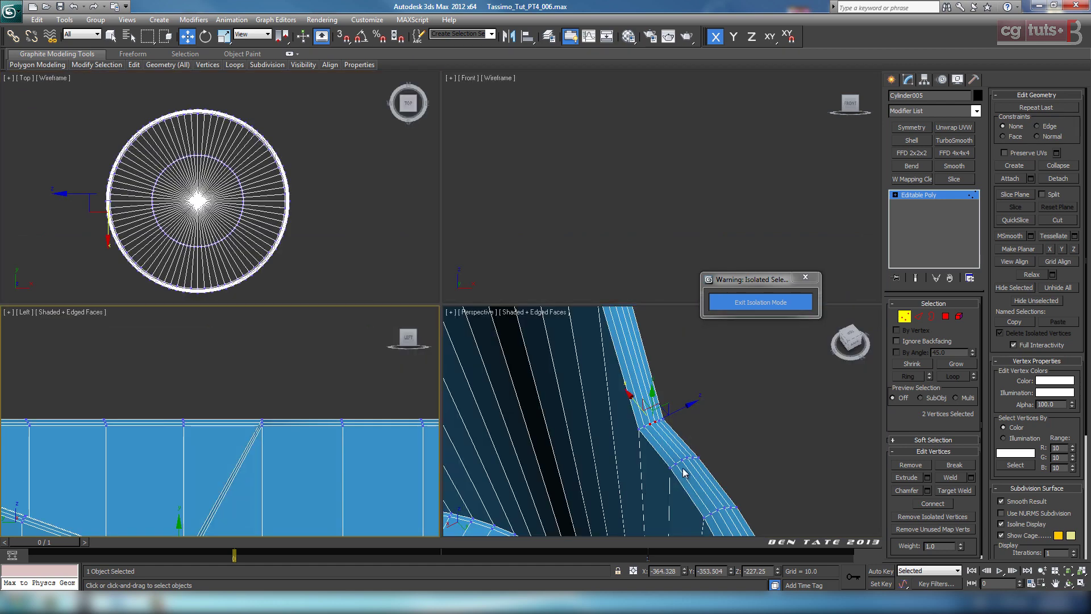
right_click(674, 469)
key(alt+w)
middle_drag(608, 327, 529, 286)
alt+middle_drag(418, 293, 447, 330)
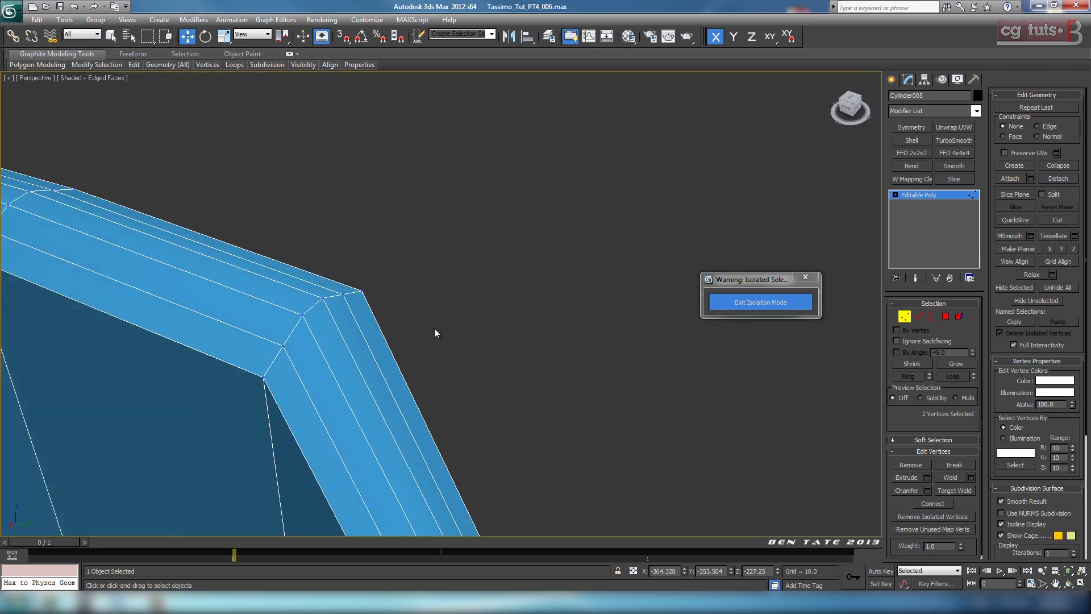
click(283, 345)
ctrl+click(302, 315)
ctrl+click(323, 297)
ctrl+click(344, 294)
Shift the middle rim vertices at the notch's upper corner in the Left view to line up diagonally across the rim.
key(alt+w)
middle_click(256, 378)
key(alt+w)
scroll(332, 366, up, 4)
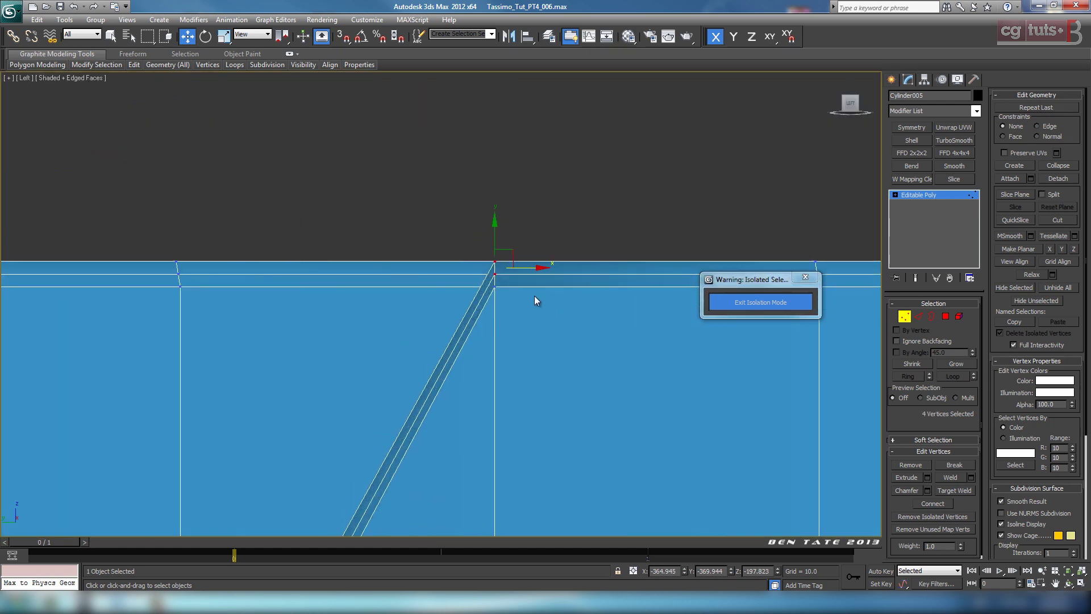
mouse_move(529, 269)
mouse_down()
mouse_move(514, 271)
mouse_move(501, 297)
mouse_move(508, 262)
mouse_up()
Examine the notch's adjusted corners in the Left view and the whole rim in the Perspective view.
scroll(515, 315, down, 5)
middle_drag(500, 339, 523, 295)
scroll(524, 295, up, 1)
middle_drag(506, 359, 551, 255)
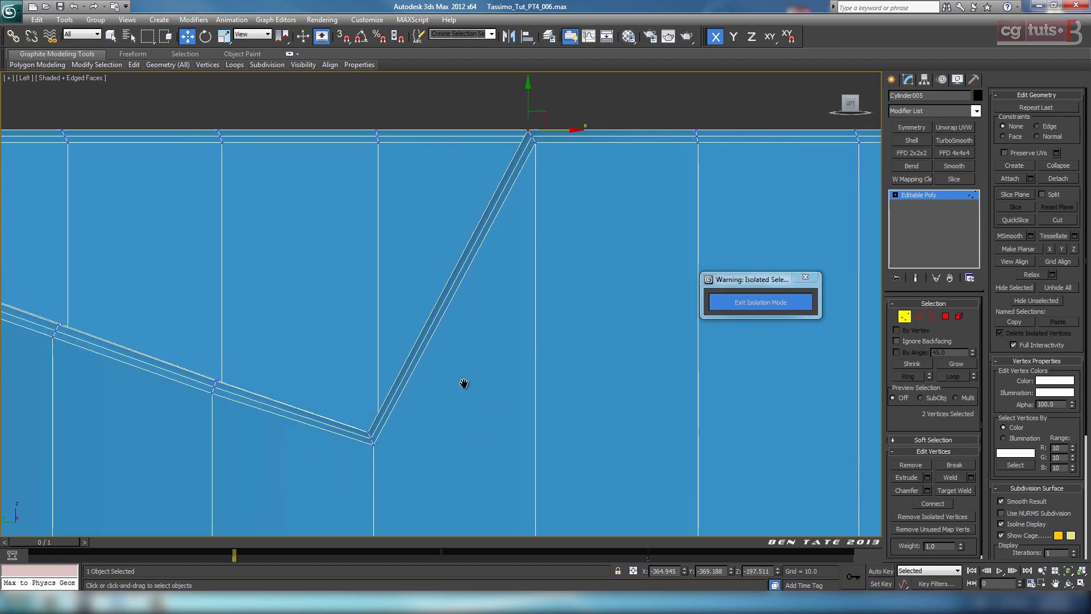
middle_drag(415, 384, 671, 393)
key(alt+w)
middle_click(677, 466)
key(alt+w)
alt+middle_drag(677, 466, 580, 458)
scroll(596, 462, down, 5)
scroll(596, 438, up, 3)
middle_drag(599, 412, 670, 404)
scroll(568, 472, up, 2)
scroll(567, 471, down, 4)
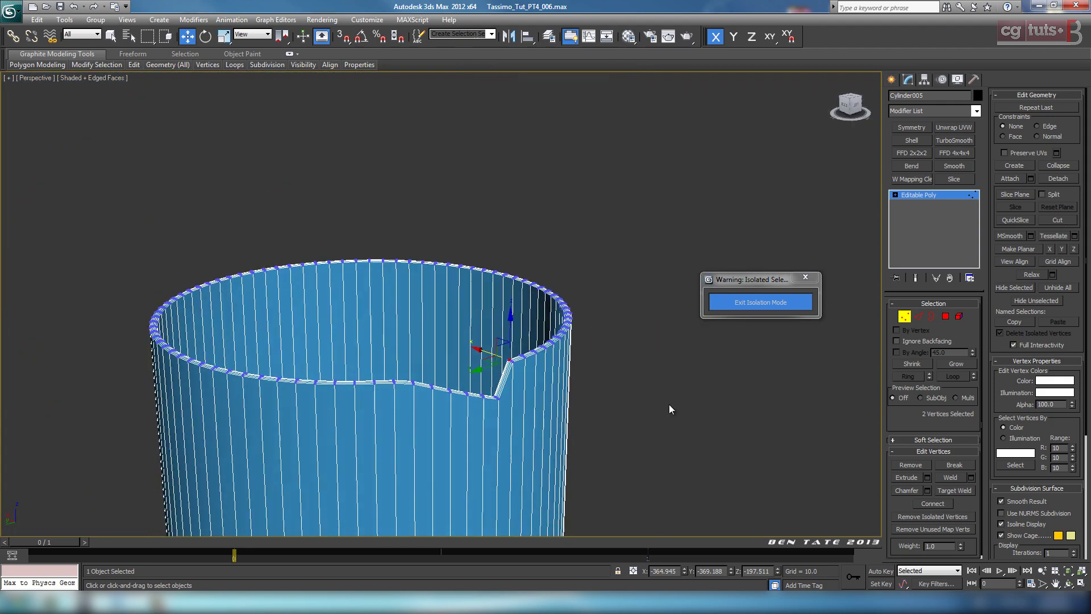
Select all vertical edges on the cup's inner and outer walls and connect them with four segments at zero pinch.
click(920, 316)
alt+middle_drag(500, 341, 604, 522)
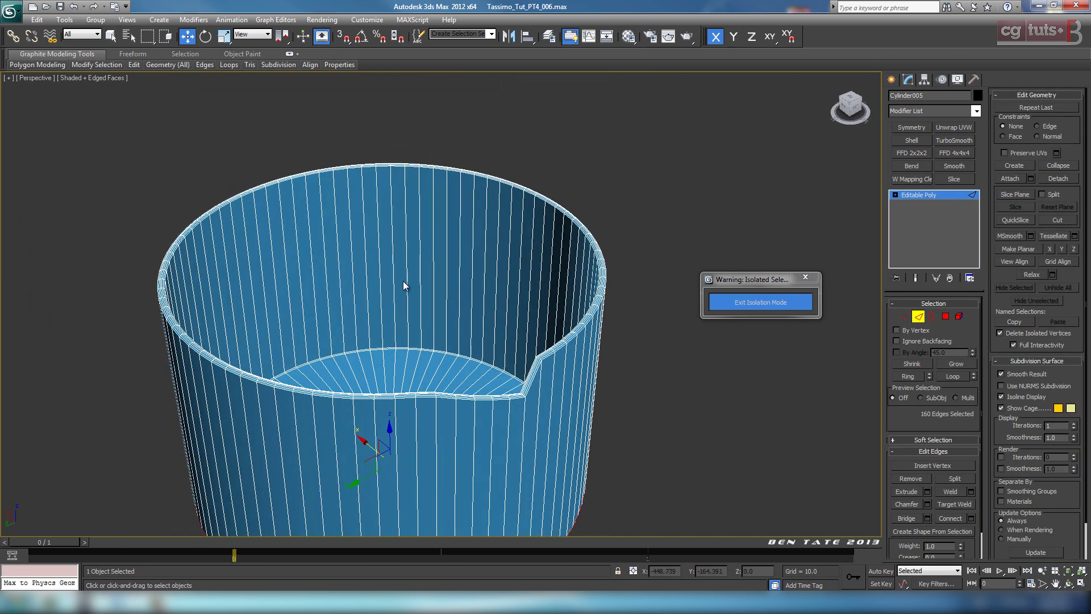
click(406, 262)
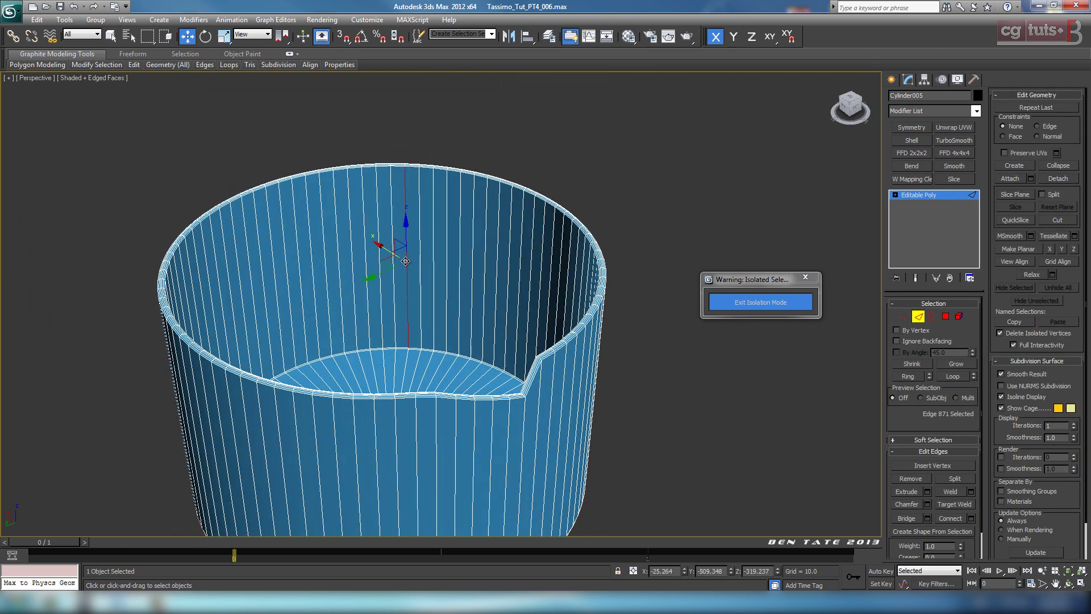
ctrl+click(417, 455)
click(909, 378)
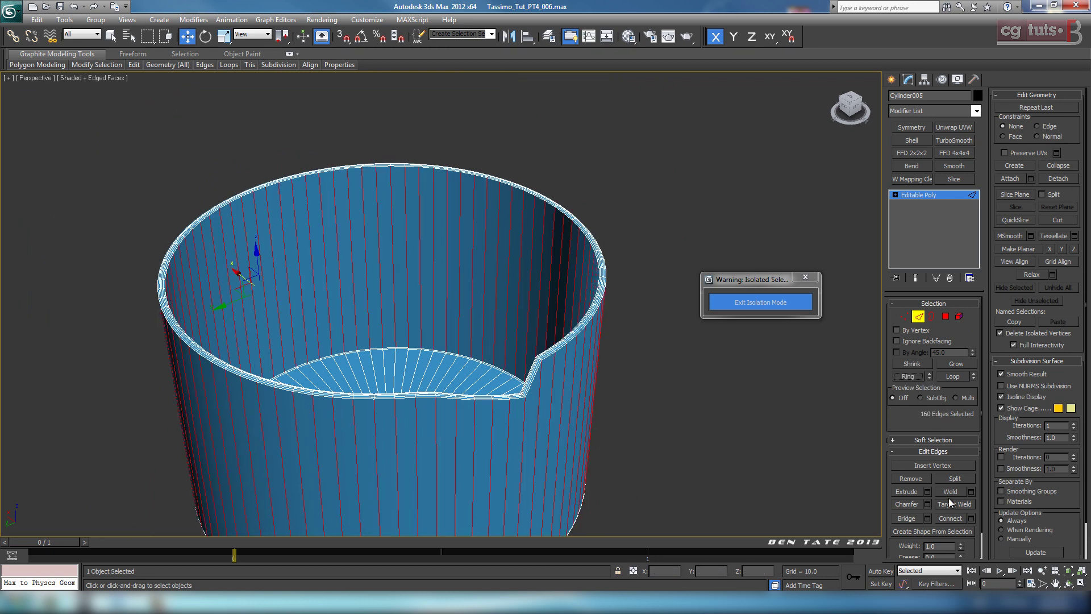
click(972, 518)
alt+middle_drag(602, 336, 633, 295)
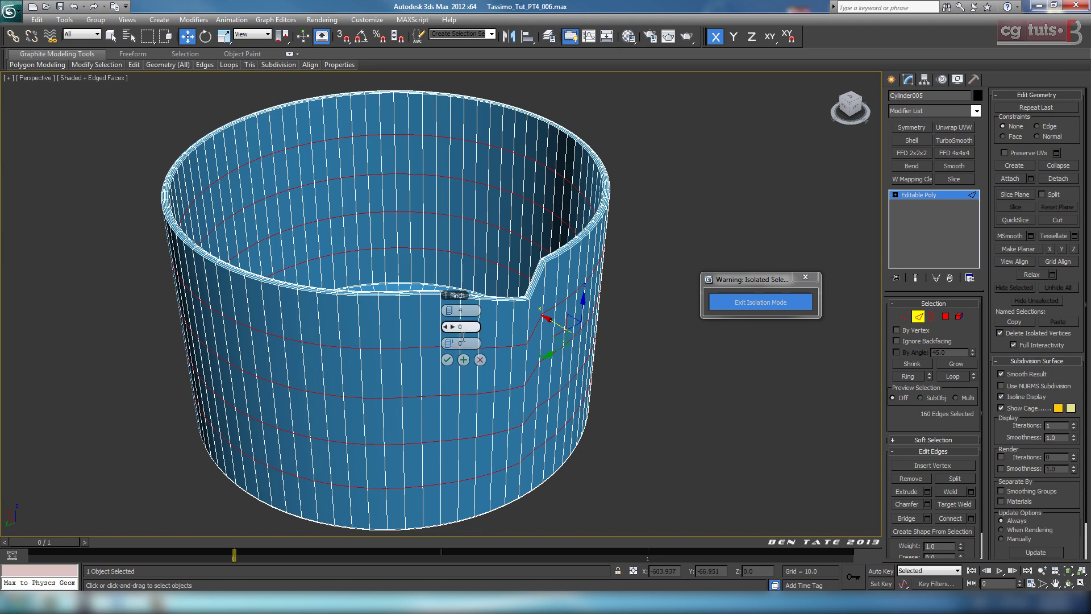
click(447, 361)
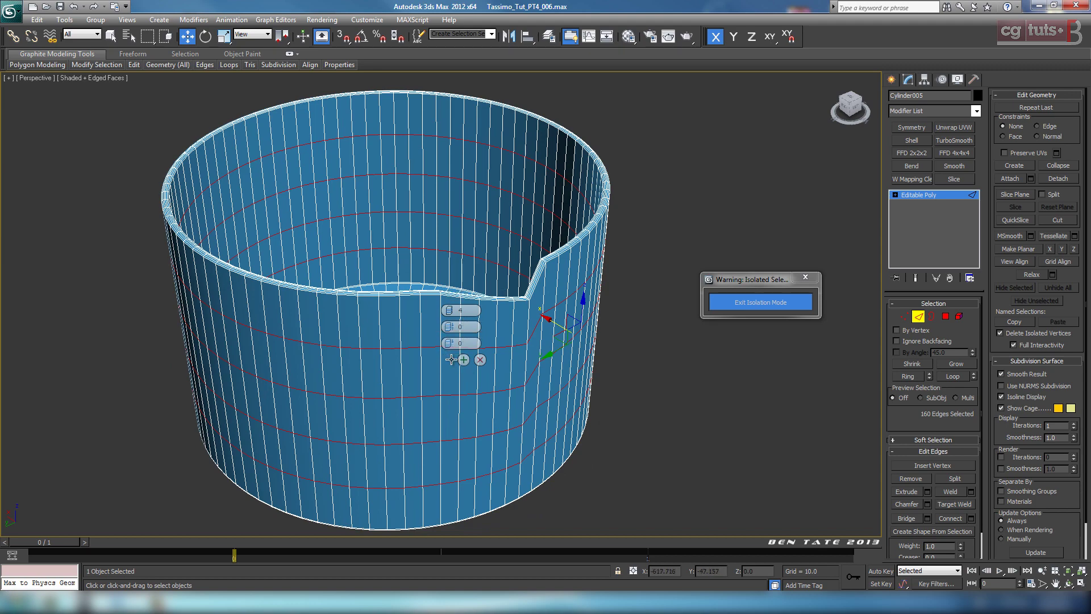
Apply TurboSmooth to the cup with 2 iterations and Isoline Display, and show it shaded without edges.
click(919, 316)
alt+middle_drag(681, 387, 649, 389)
click(964, 142)
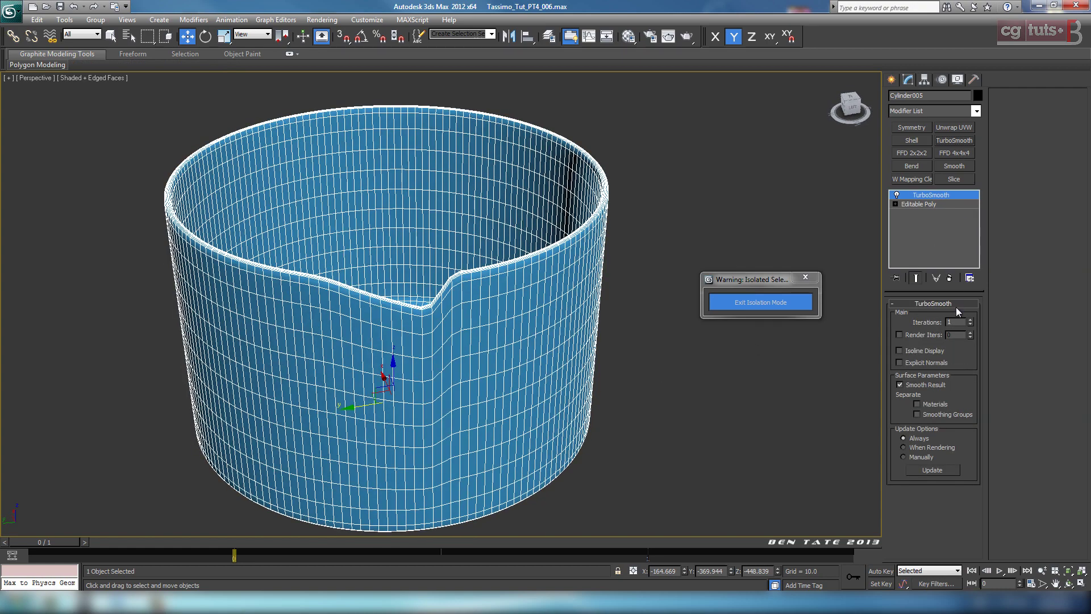
click(971, 320)
click(925, 351)
key(F4)
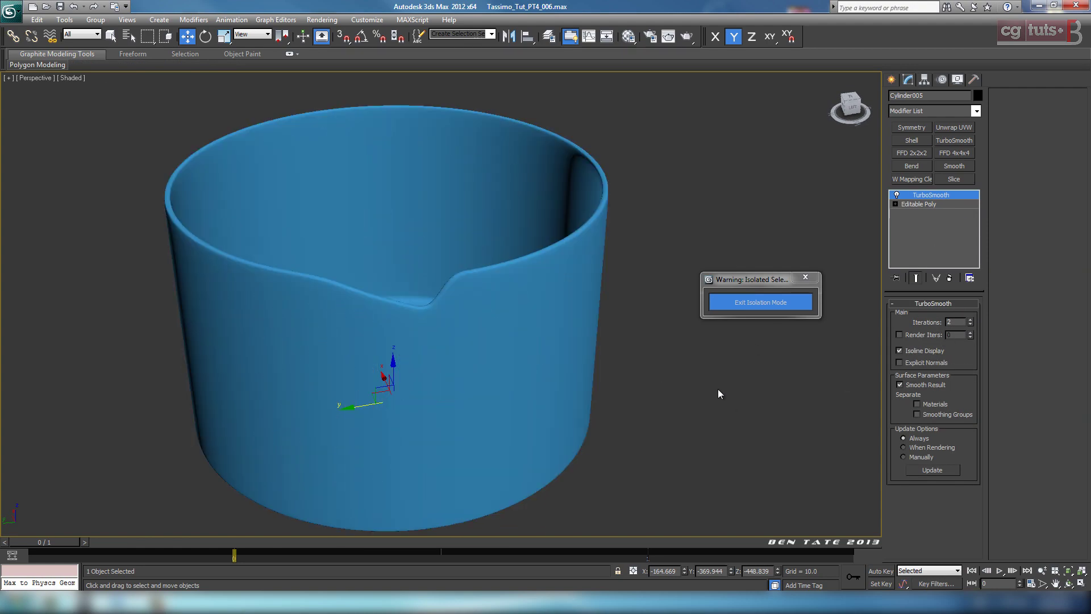
alt+middle_drag(635, 392, 657, 377)
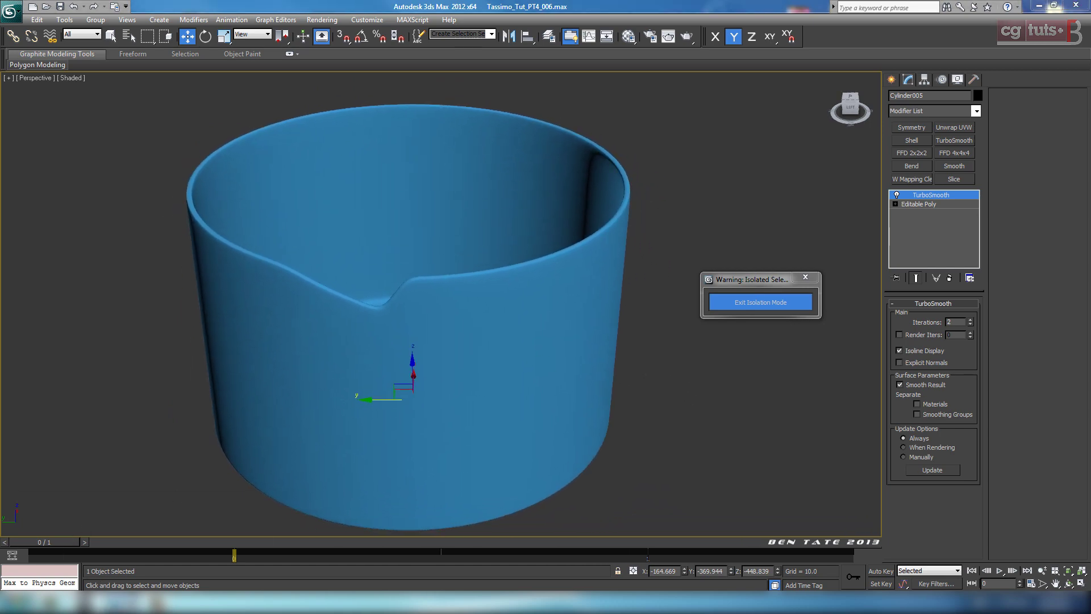
Look at the reference photo 038_TassimoT65 of the cup stand, then return to the 3ds Max scene.
mouse_move(132, 602)
click(85, 542)
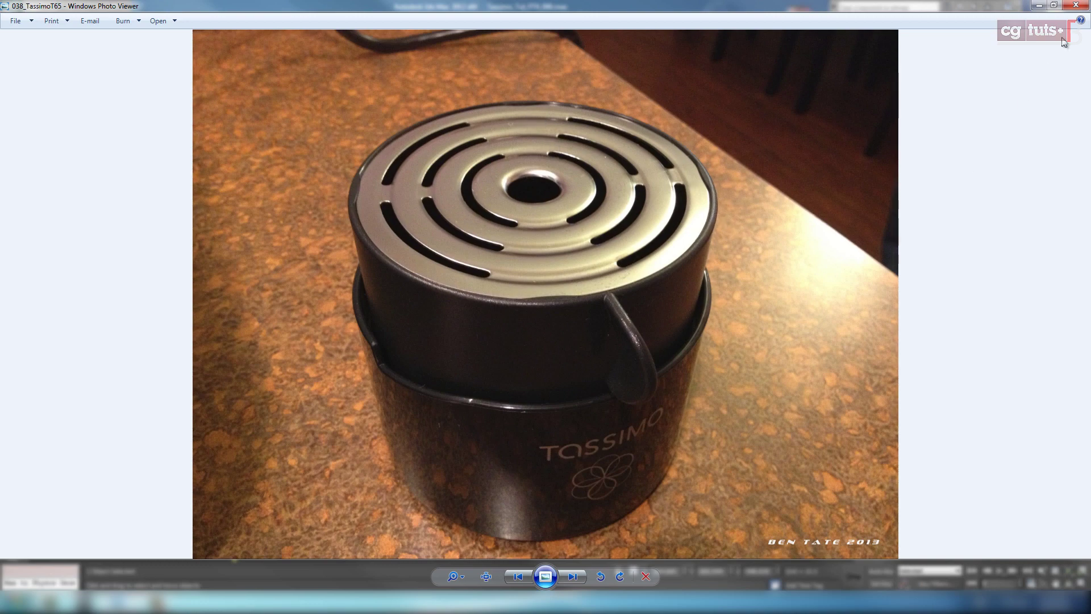
click(1043, 7)
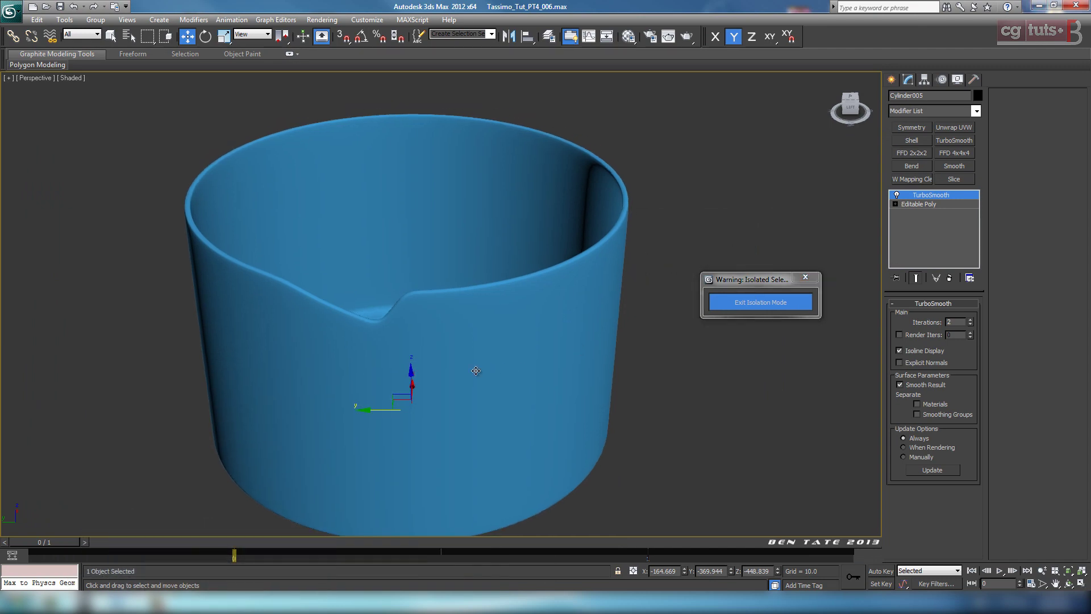
Create a cylinder from the cup's centre in the Top view, about 191 in radius and 220 in height.
key(alt+w)
right_click(355, 255)
key(alt+w)
middle_drag(538, 307, 556, 282)
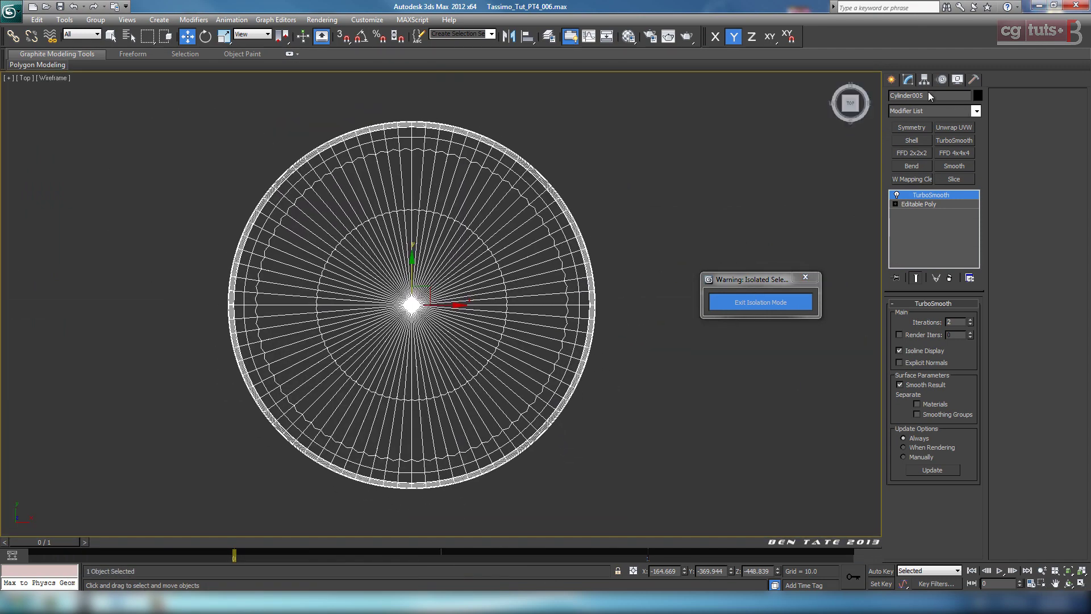
click(892, 80)
click(913, 177)
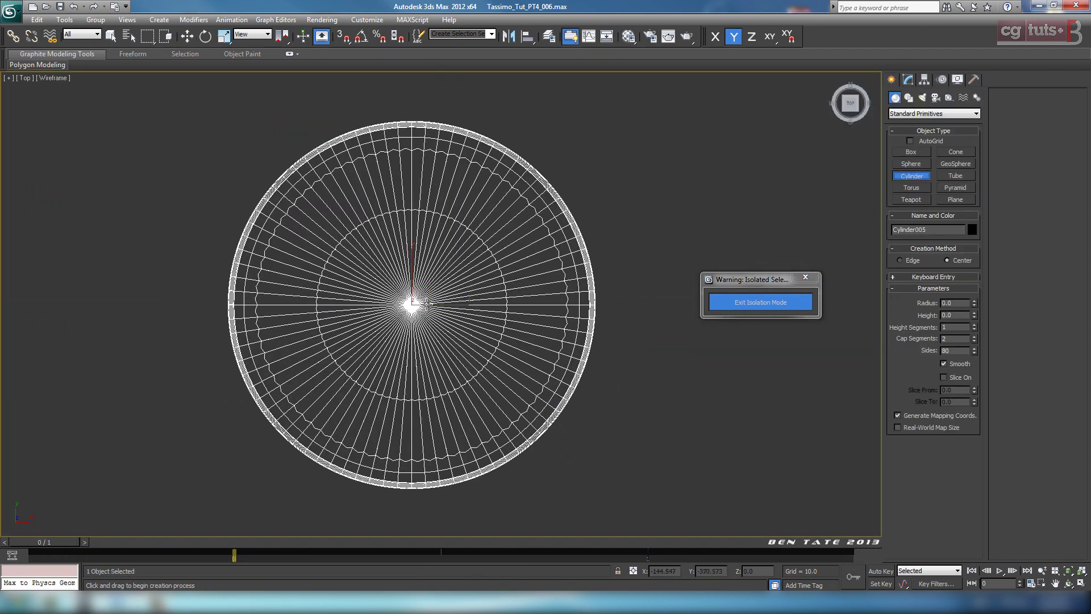
drag(411, 304, 431, 475)
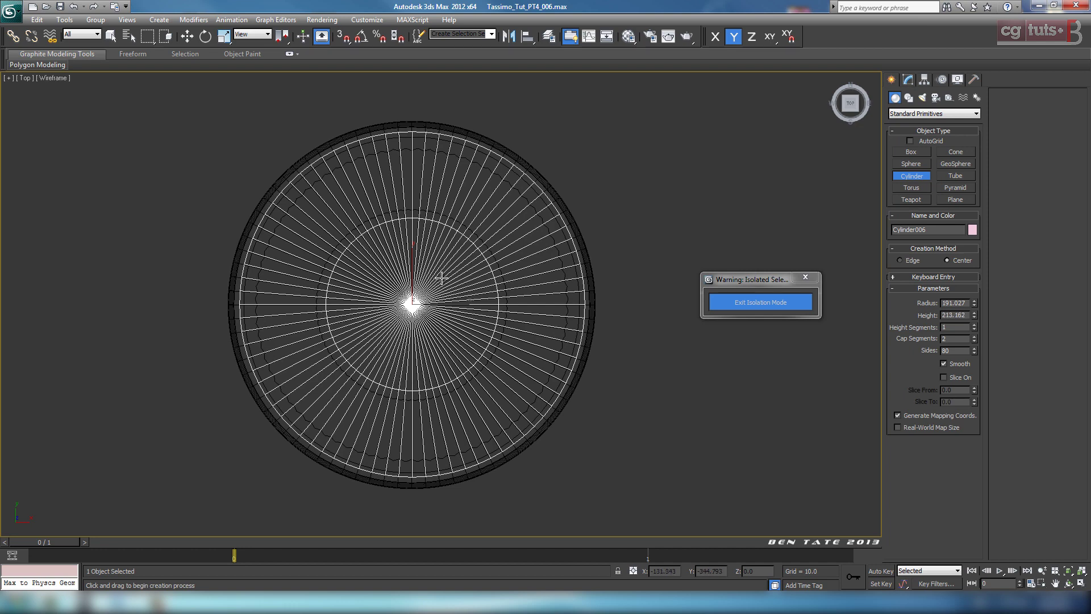
middle_drag(531, 251, 540, 302)
scroll(541, 302, up, 2)
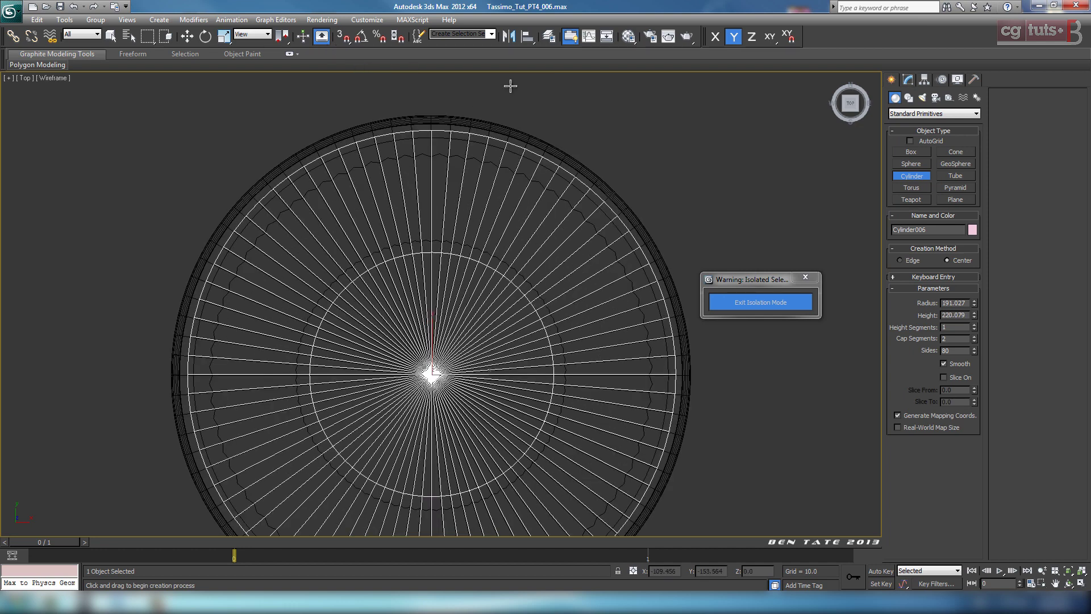
Align the new cylinder to the cup using the Align tool.
click(527, 37)
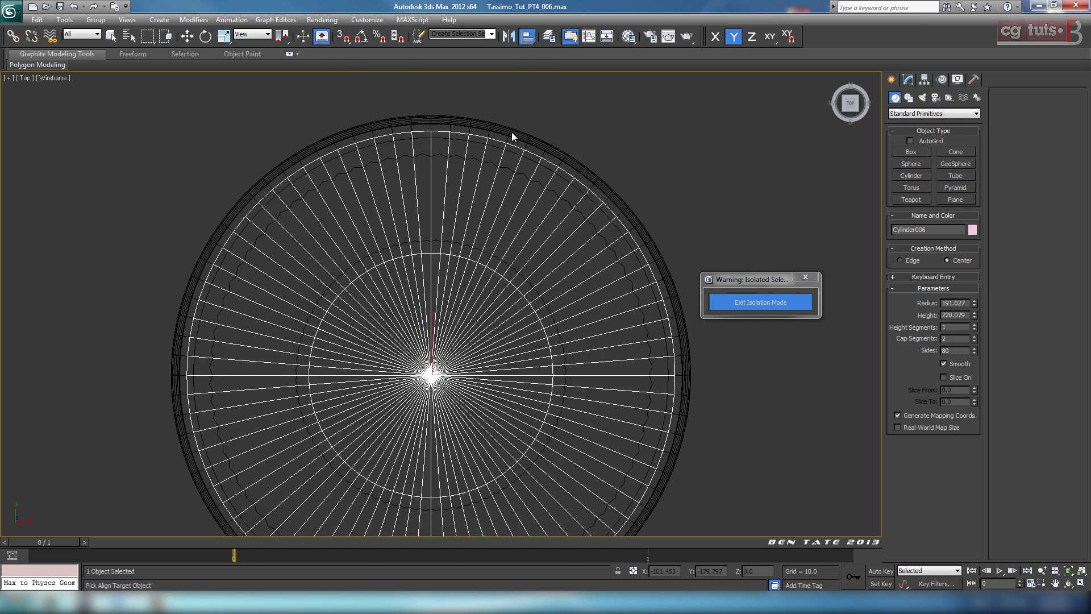
click(511, 132)
click(546, 390)
Raise the inner cylinder vertically in the Left view to about Z -407.6.
middle_drag(575, 370, 578, 280)
key(alt+w)
right_click(371, 461)
key(alt+w)
scroll(538, 383, down, 6)
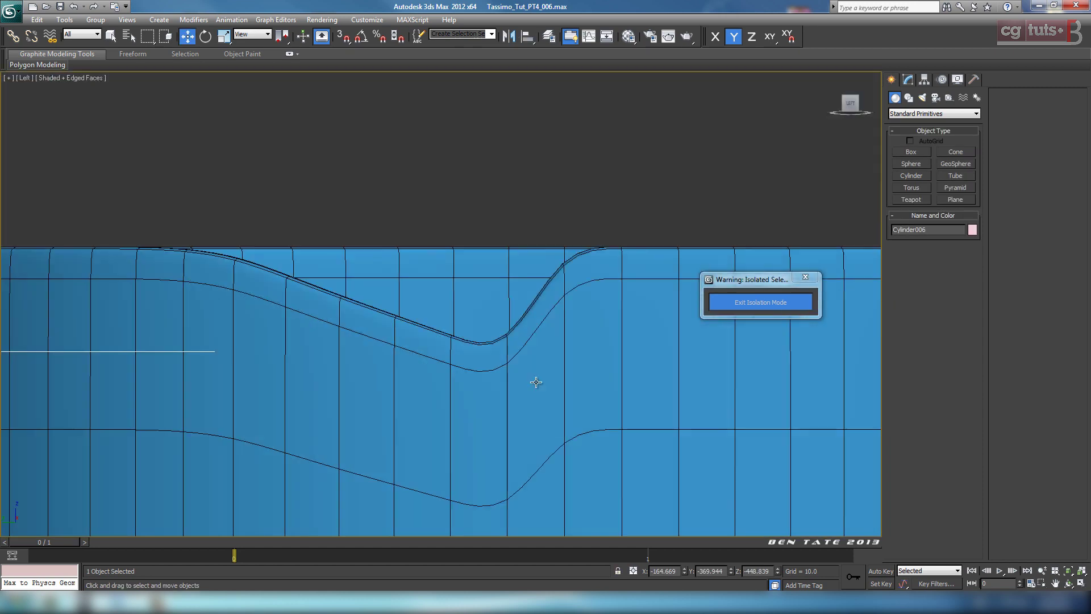
mouse_move(538, 382)
middle_down()
mouse_move(538, 331)
mouse_move(557, 328)
middle_up()
key(F3)
scroll(494, 386, up, 3)
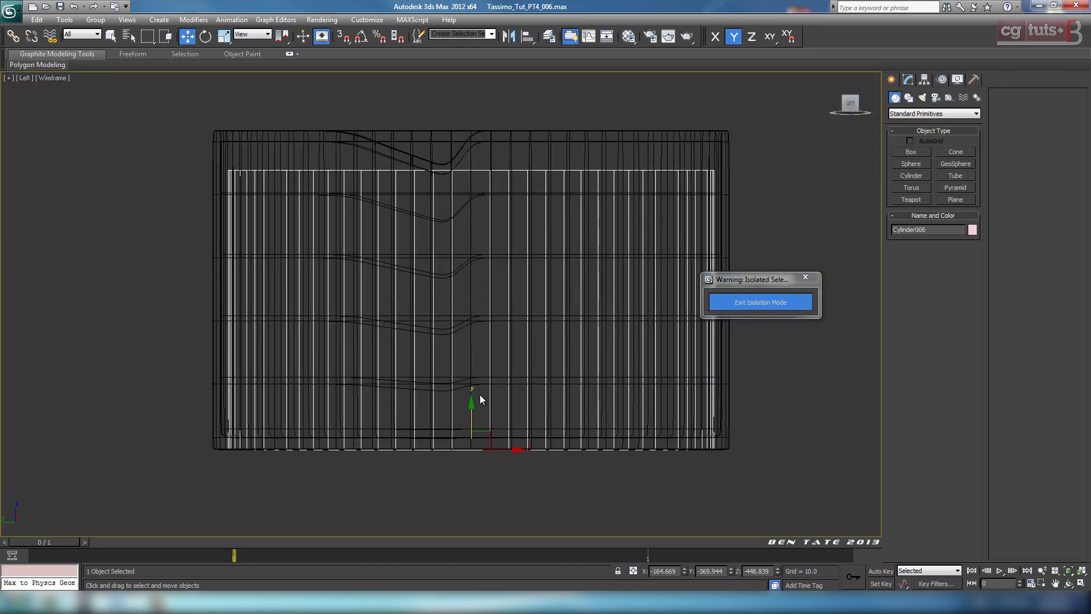
drag(468, 414, 480, 362)
Set the inner cylinder's radius to about 192.918 for a closer fit inside the cup's rim.
key(alt+w)
right_click(709, 441)
key(alt+w)
alt+middle_drag(637, 398, 619, 412)
middle_drag(619, 412, 577, 421)
scroll(638, 418, up, 3)
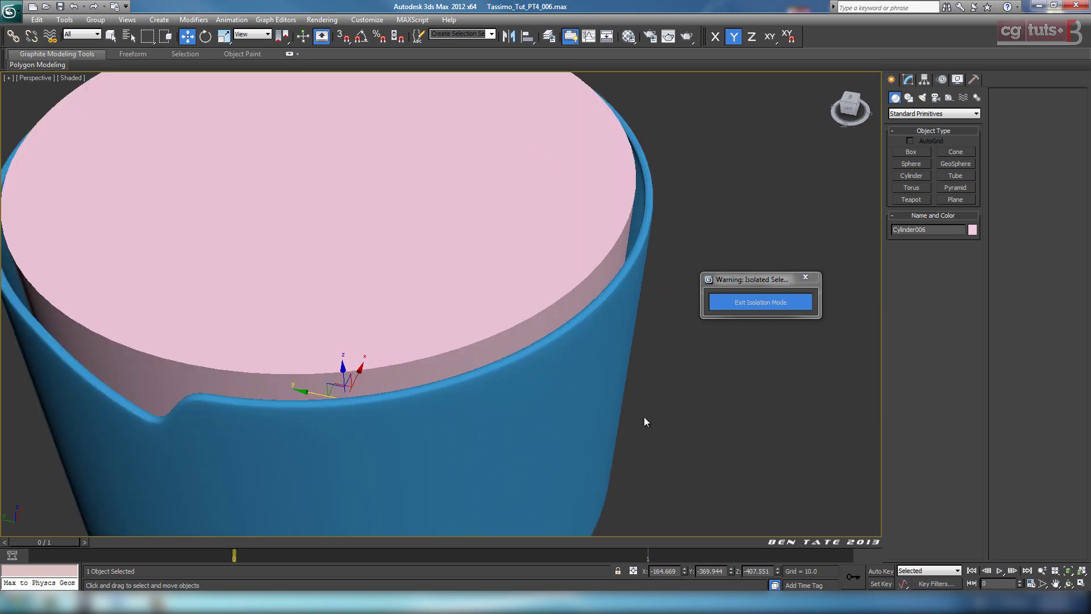
key(F4)
mouse_move(650, 407)
alt+middle_down()
mouse_move(638, 383)
mouse_move(629, 405)
mouse_move(654, 427)
mouse_move(649, 391)
alt+middle_up()
scroll(651, 401, up, 2)
click(909, 80)
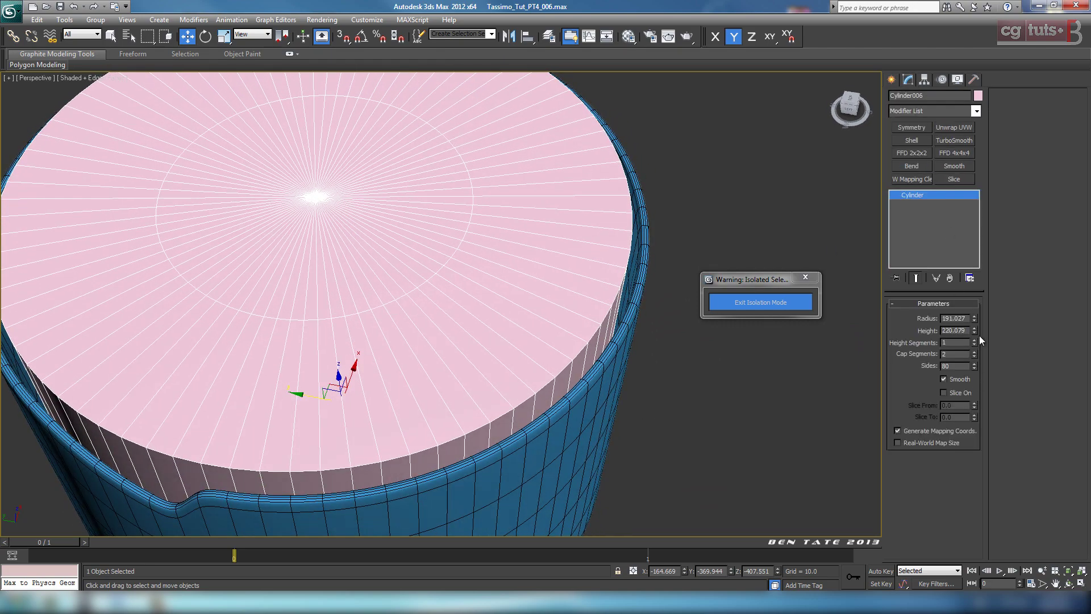
drag(974, 321, 973, 314)
middle_drag(398, 368, 616, 370)
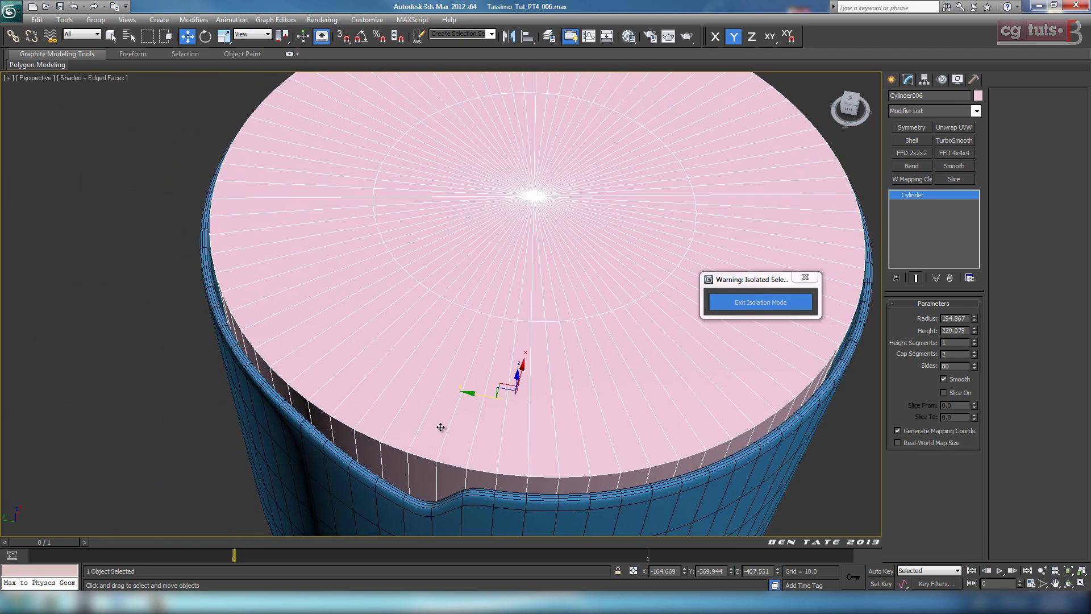
key(F4)
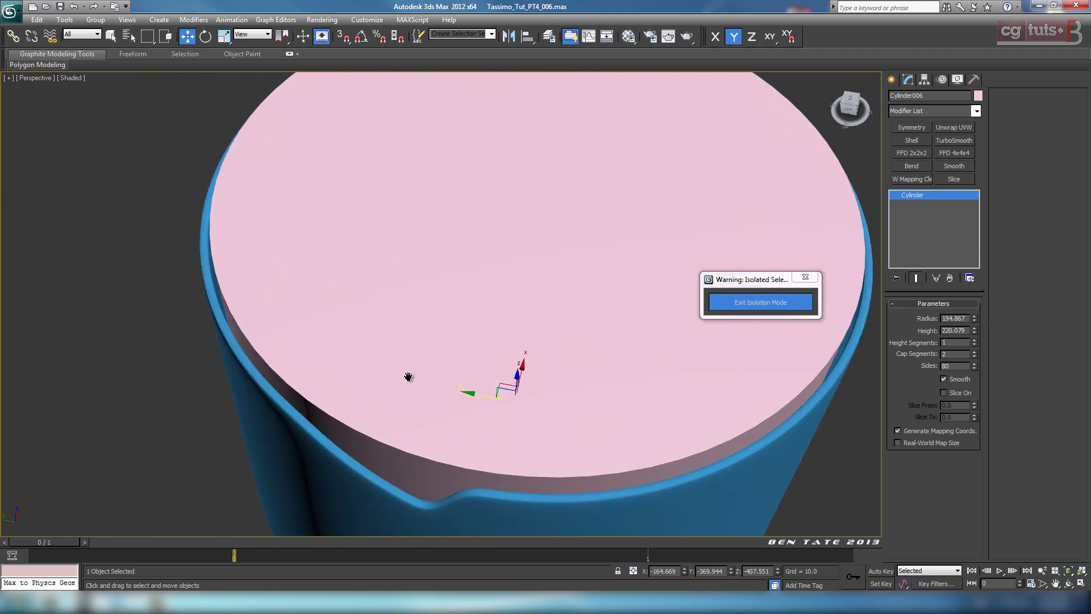
middle_drag(409, 376, 392, 375)
click(974, 322)
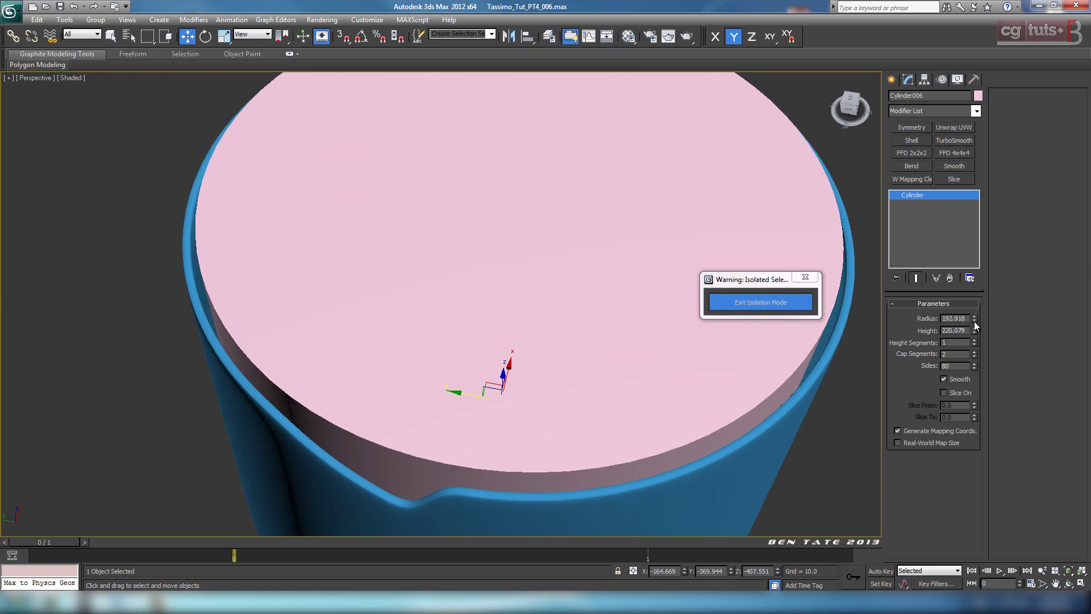
Show edges on the shaded model and set the inner cylinder's sides to 40.
key(F4)
alt+middle_drag(618, 438, 652, 371)
scroll(670, 373, down, 3)
alt+middle_drag(603, 312, 601, 409)
scroll(607, 347, up, 3)
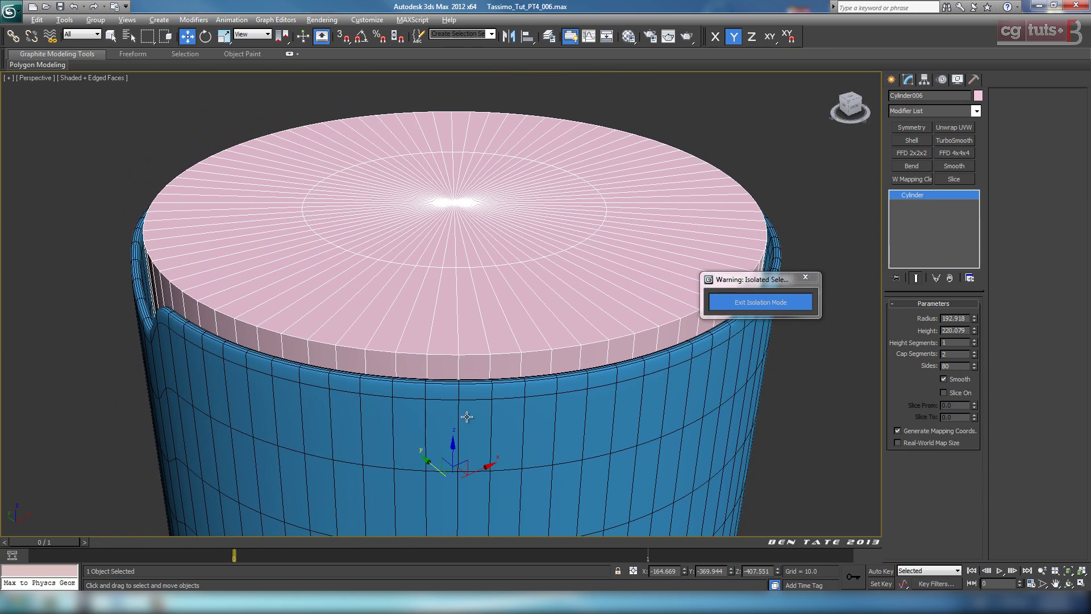
alt+middle_drag(463, 417, 517, 317)
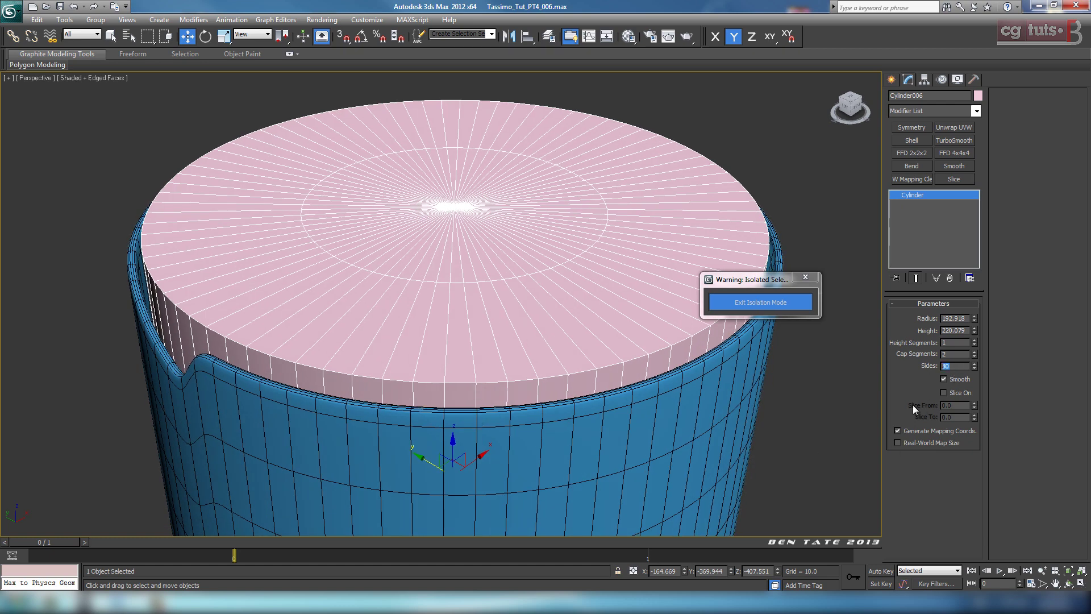
text(40)
key(Return)
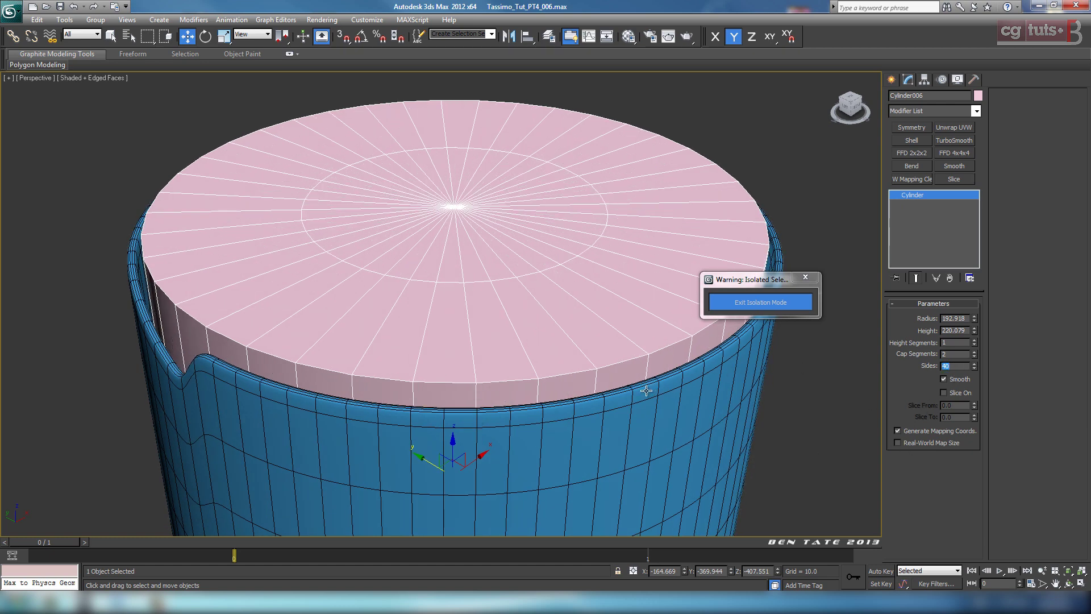
Reduce the inner cylinder's cap segments to 1.
scroll(641, 401, down, 3)
alt+middle_drag(641, 400, 682, 371)
scroll(682, 383, up, 5)
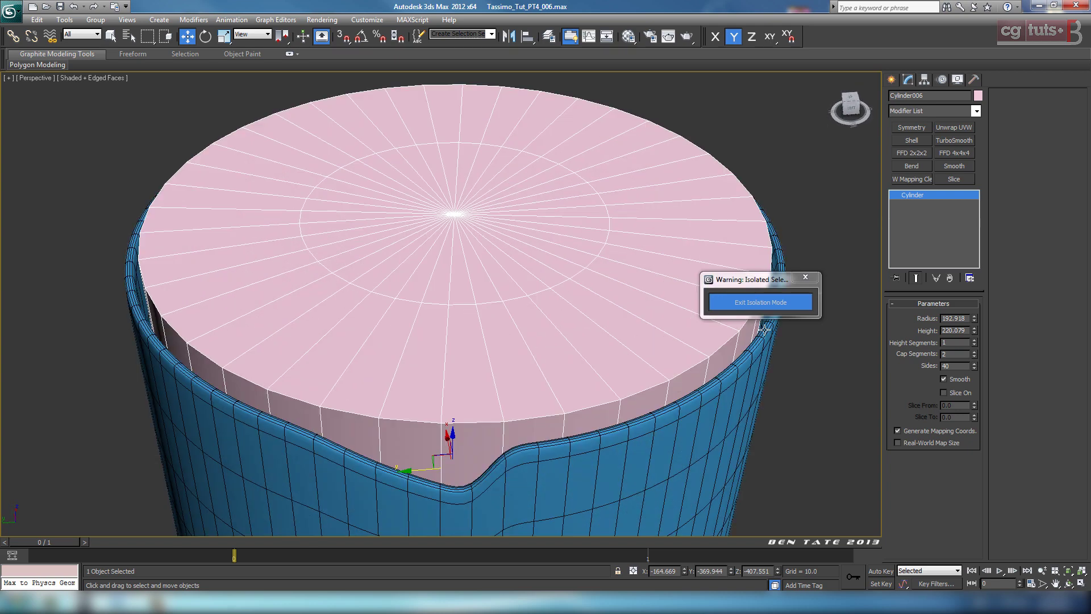
click(974, 357)
scroll(648, 364, down, 4)
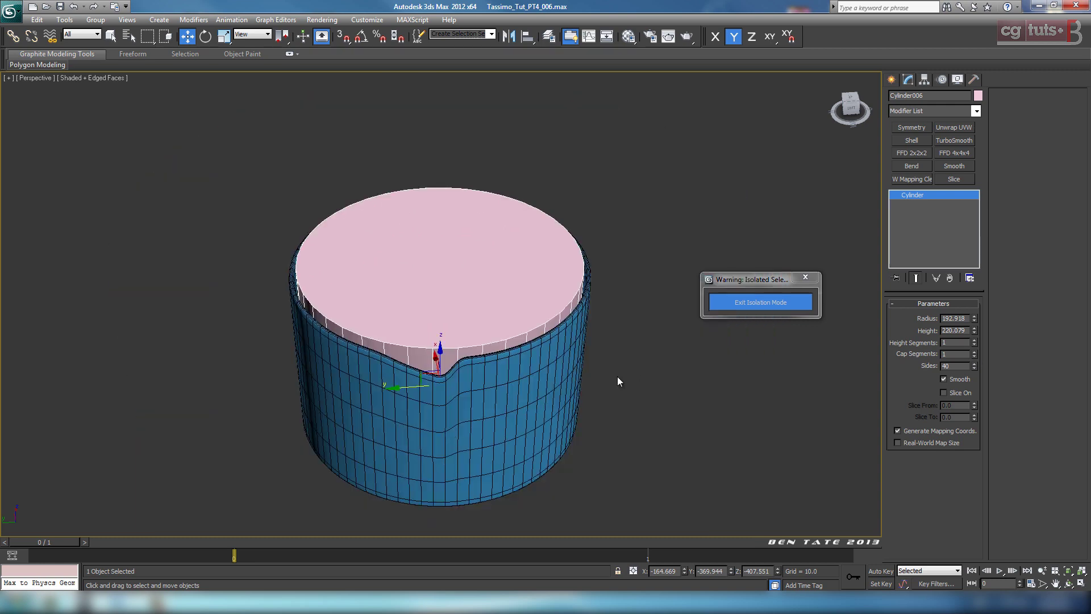
Convert the inner cylinder to an Editable Poly and switch to polygon editing.
right_click(544, 312)
mouse_move(603, 375)
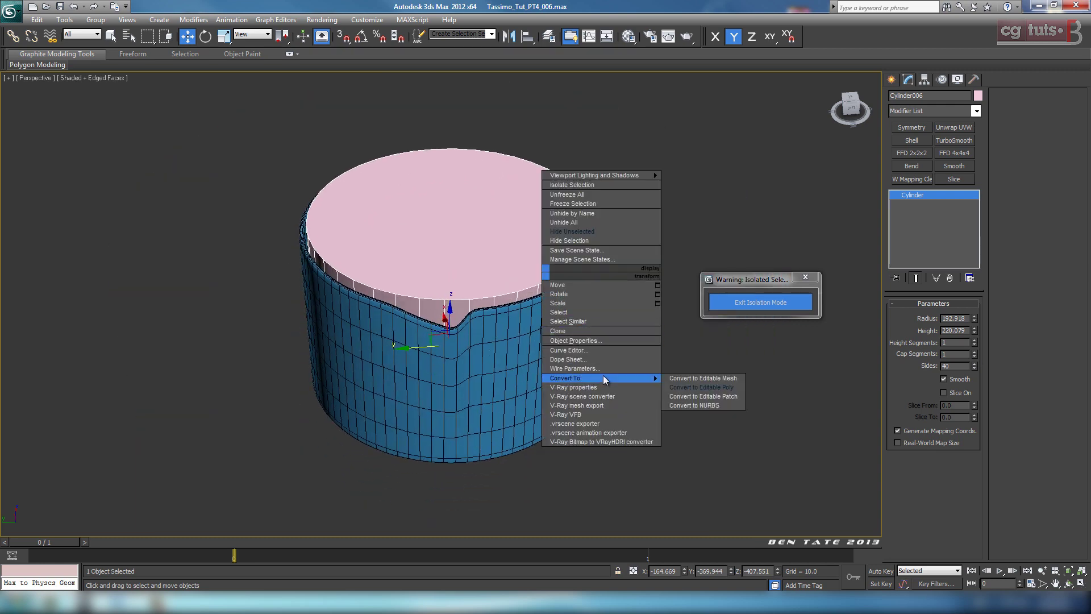
click(697, 384)
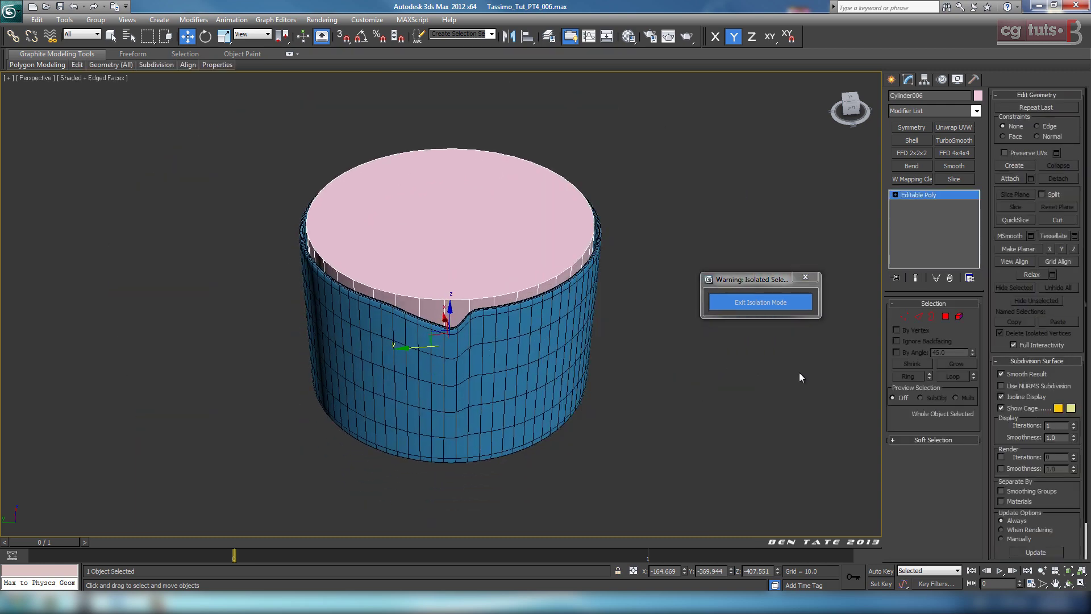
click(946, 316)
key(F3)
click(544, 261)
alt+middle_drag(544, 260, 628, 391)
ctrl+click(580, 336)
key(F3)
alt+middle_drag(536, 329, 598, 317)
scroll(597, 318, up, 4)
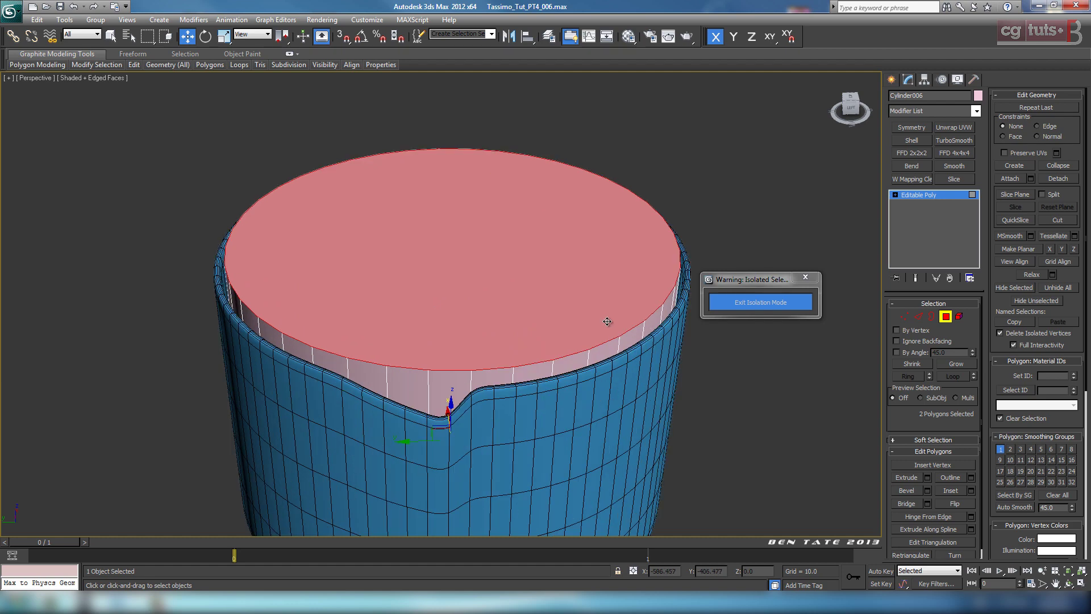
middle_drag(644, 348, 623, 333)
click(738, 439)
Inset the inner cylinder's top cap polygon by 5.281 to form a rim.
click(588, 284)
scroll(629, 349, up, 2)
scroll(573, 358, up, 2)
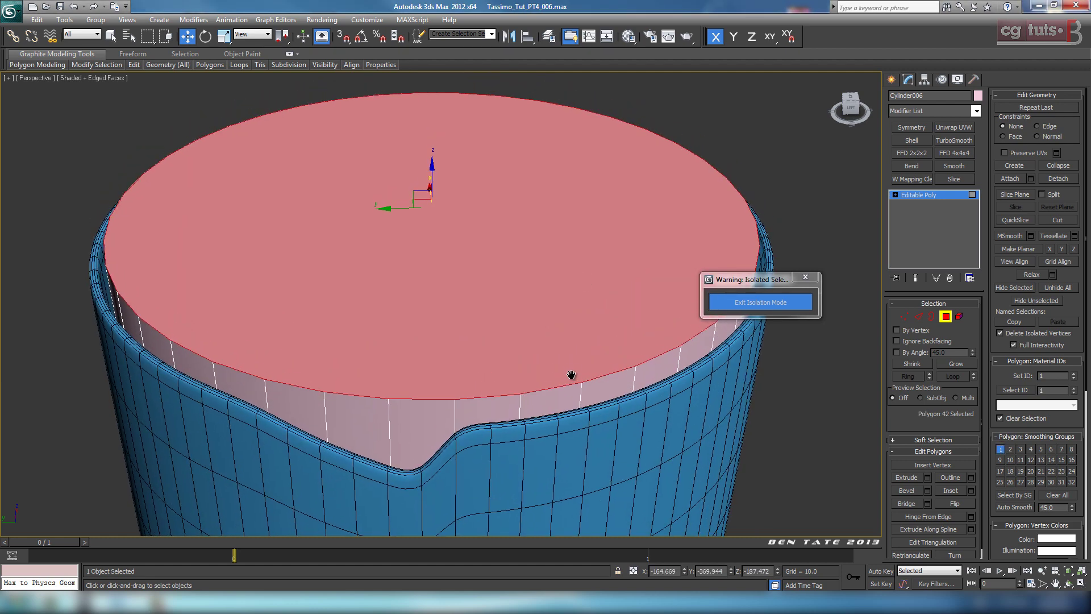
alt+middle_drag(655, 388, 694, 368)
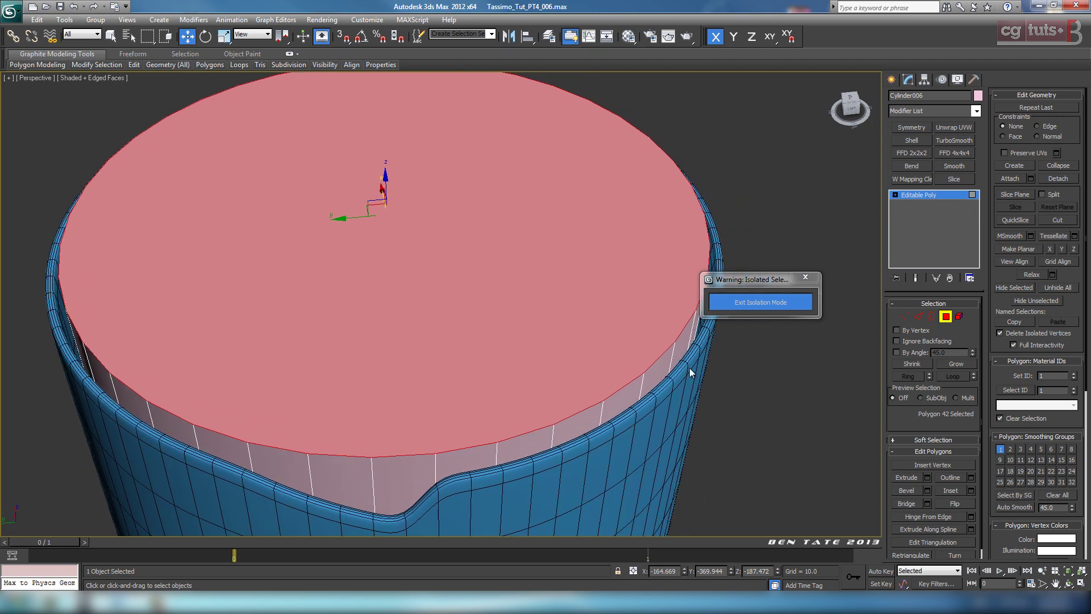
click(972, 491)
drag(454, 329, 476, 331)
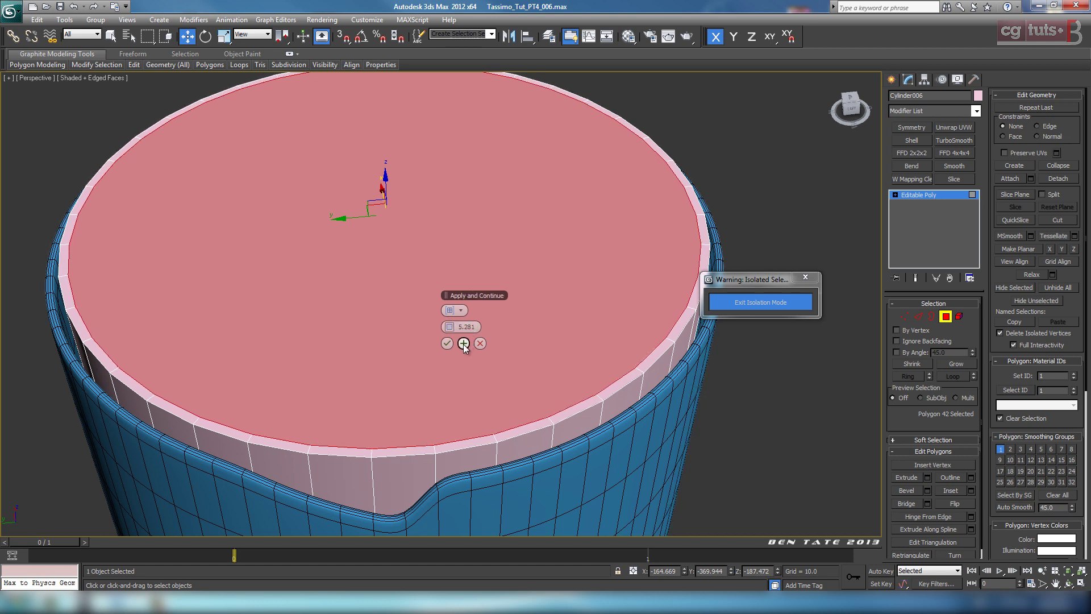
click(448, 344)
Extrude the inset top polygon downward about 9.5 units and inset it again by 5.281 to form a ledge.
middle_drag(607, 409, 550, 433)
click(906, 477)
mouse_move(497, 309)
mouse_down()
mouse_move(480, 312)
mouse_move(461, 362)
mouse_up()
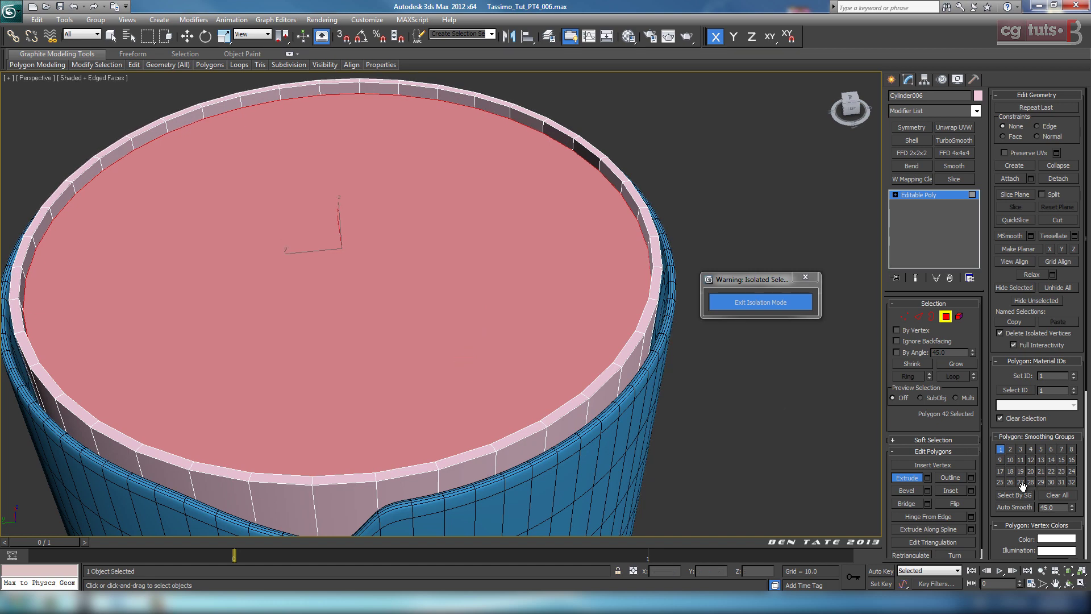
click(971, 490)
middle_drag(569, 382, 574, 387)
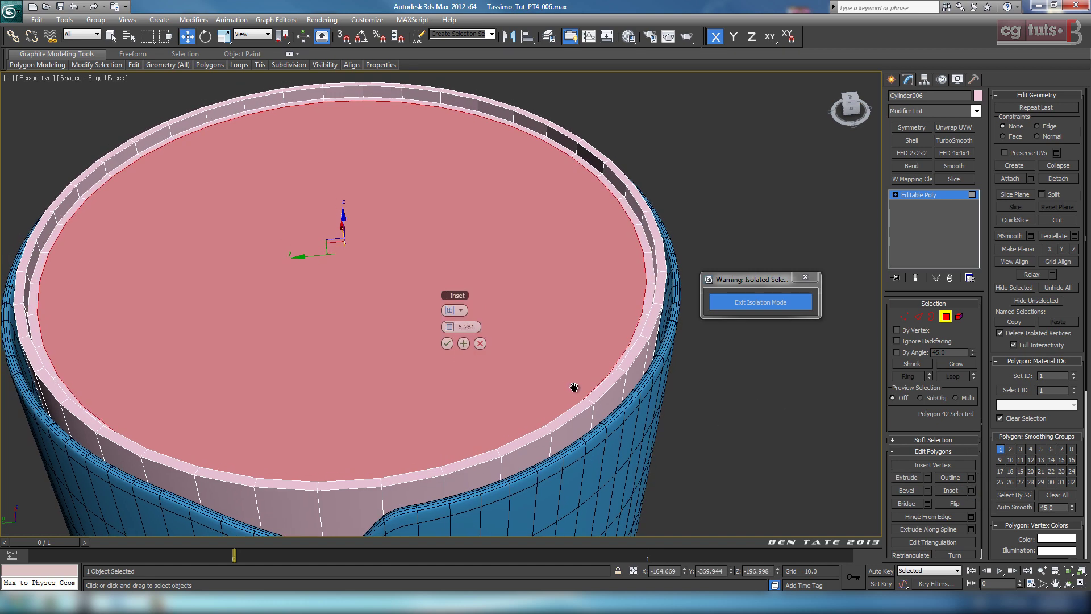
click(447, 344)
Inset the inner cylinder's bottom cap polygon by 10.547, matching the inner edge of the top ledge in the Top view.
middle_drag(669, 420, 609, 371)
key(F3)
alt+middle_drag(523, 400, 536, 377)
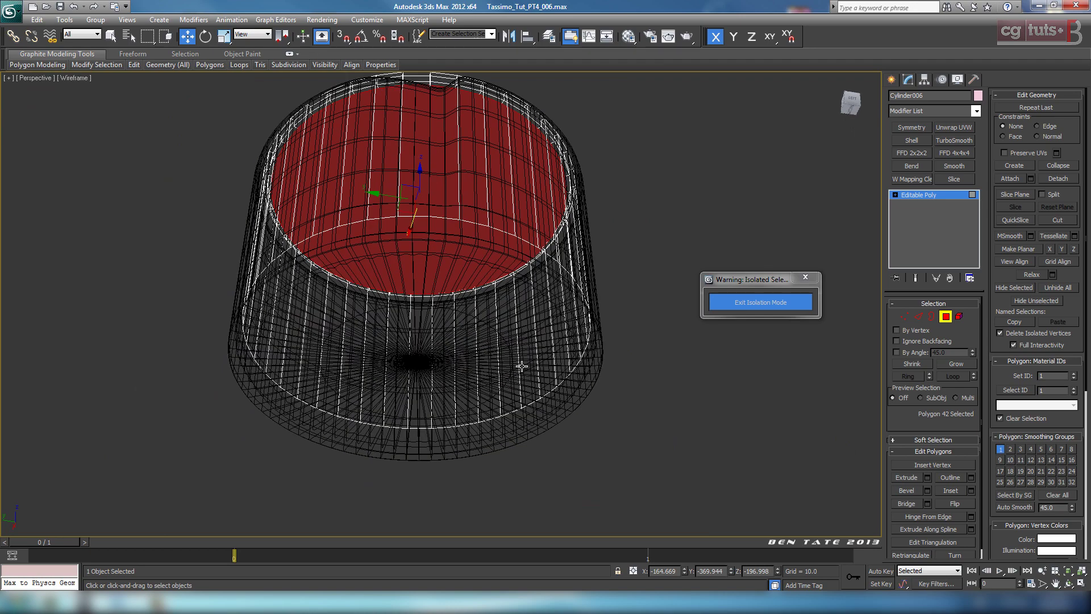
click(521, 366)
key(alt+w)
click(269, 228)
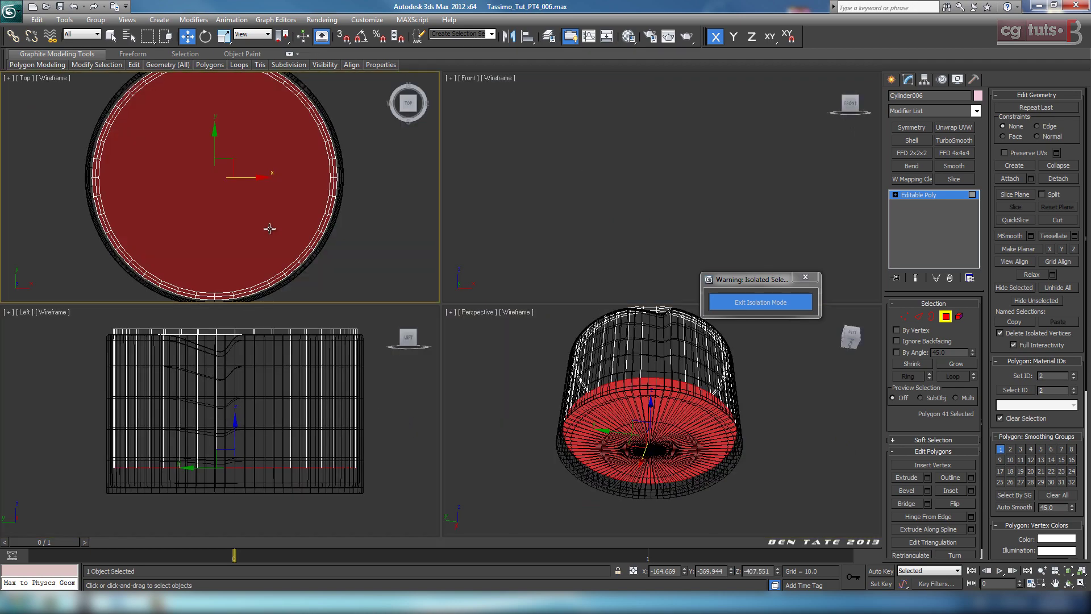
key(alt+w)
scroll(502, 352, up, 8)
scroll(502, 353, up, 4)
middle_drag(539, 270, 483, 325)
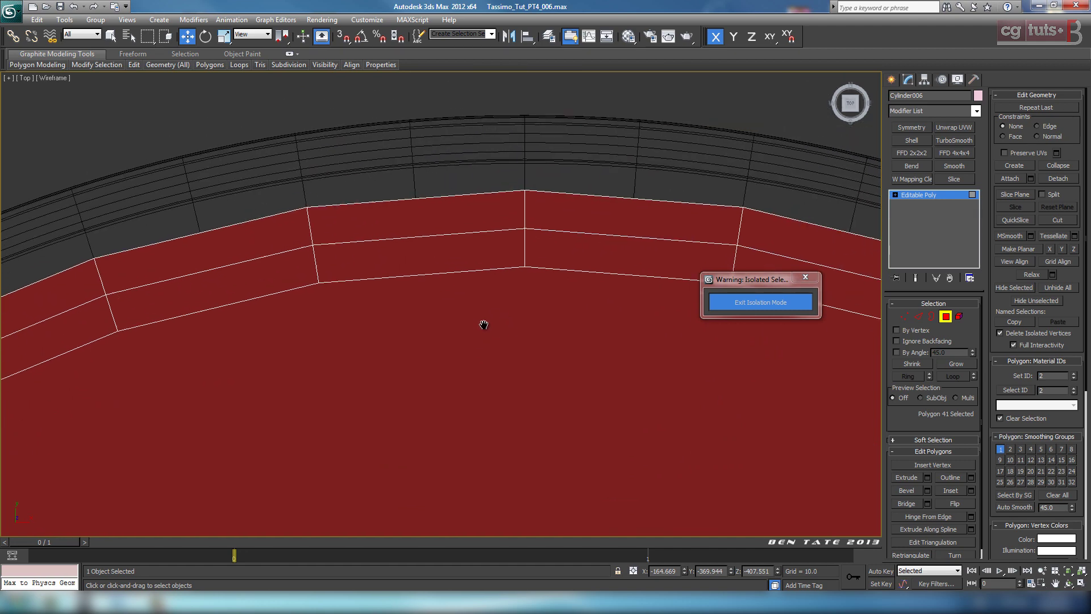
click(971, 491)
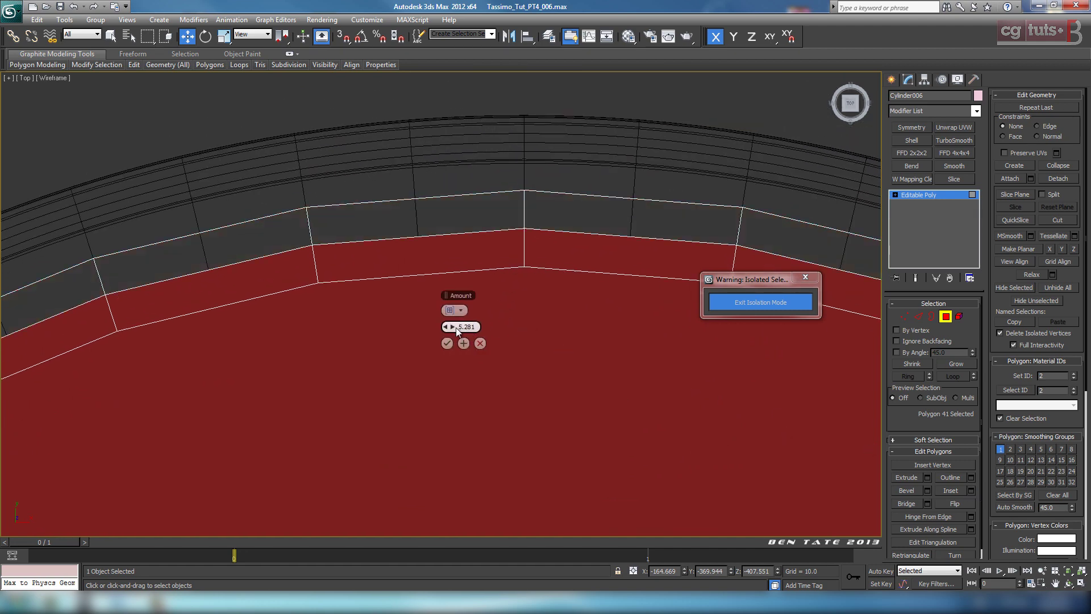
drag(455, 327, 492, 330)
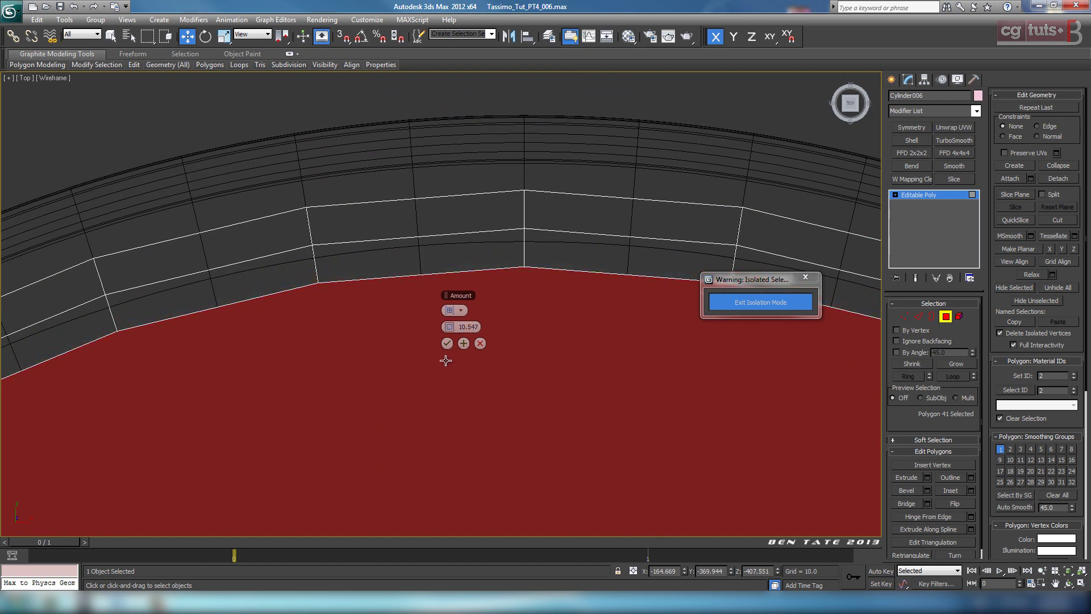
click(448, 343)
Bridge the inset top and bottom polygons to hollow out the inner cylinder.
key(alt+w)
right_click(689, 413)
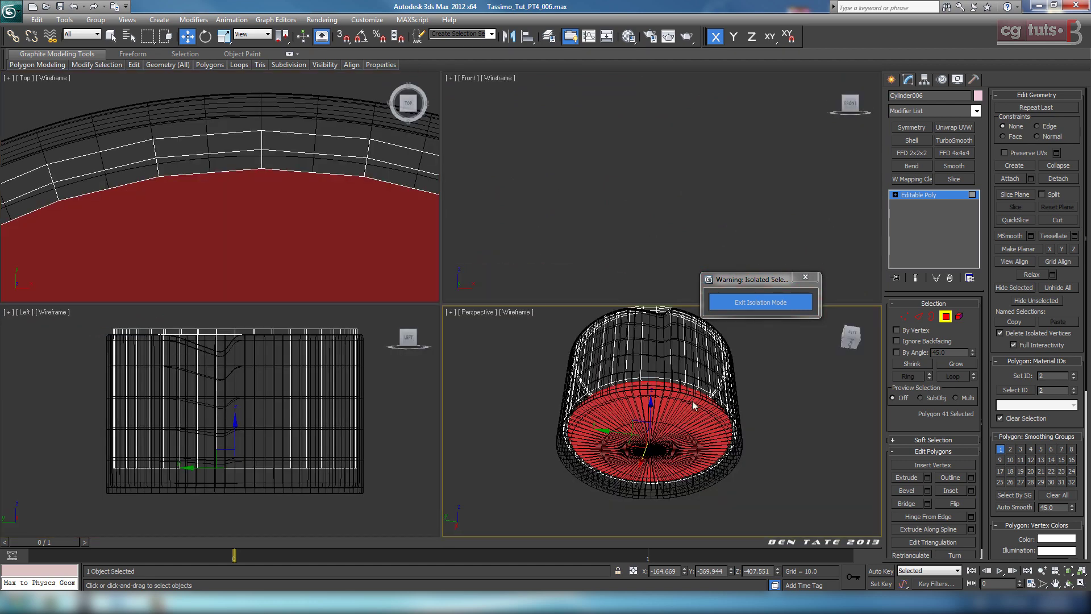
key(alt+w)
key(F3)
mouse_move(628, 362)
alt+middle_down()
mouse_move(616, 373)
mouse_move(616, 419)
mouse_move(725, 386)
alt+middle_up()
ctrl+click(527, 192)
middle_drag(636, 285, 636, 308)
click(900, 503)
alt+middle_drag(531, 320, 352, 479)
scroll(511, 360, up, 5)
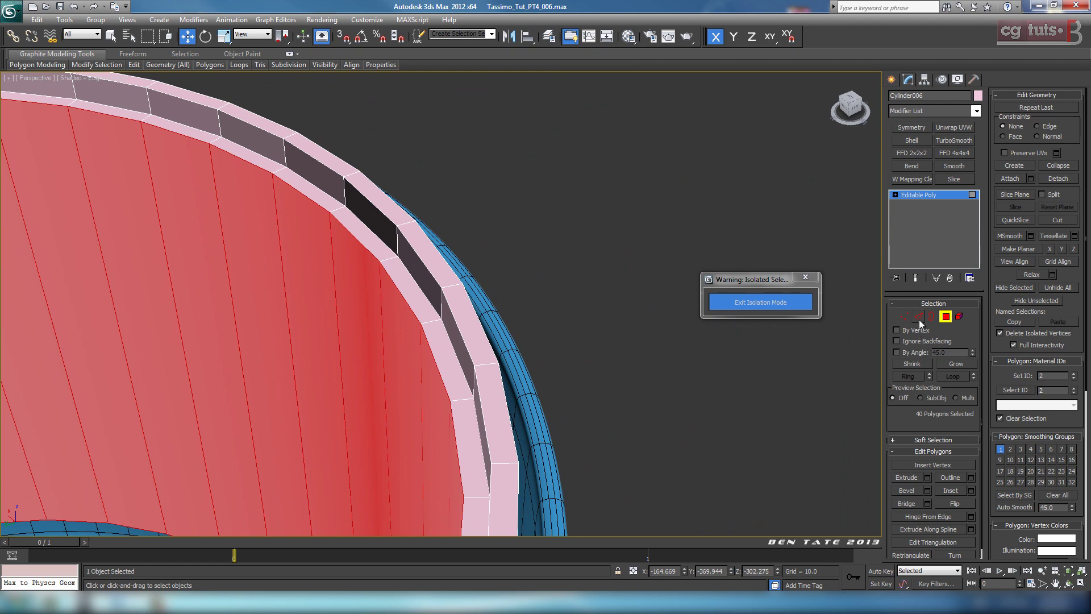
Connect the ring of edges across the inner cylinder's outer top rim with 4 segments.
click(919, 320)
middle_drag(581, 399, 554, 365)
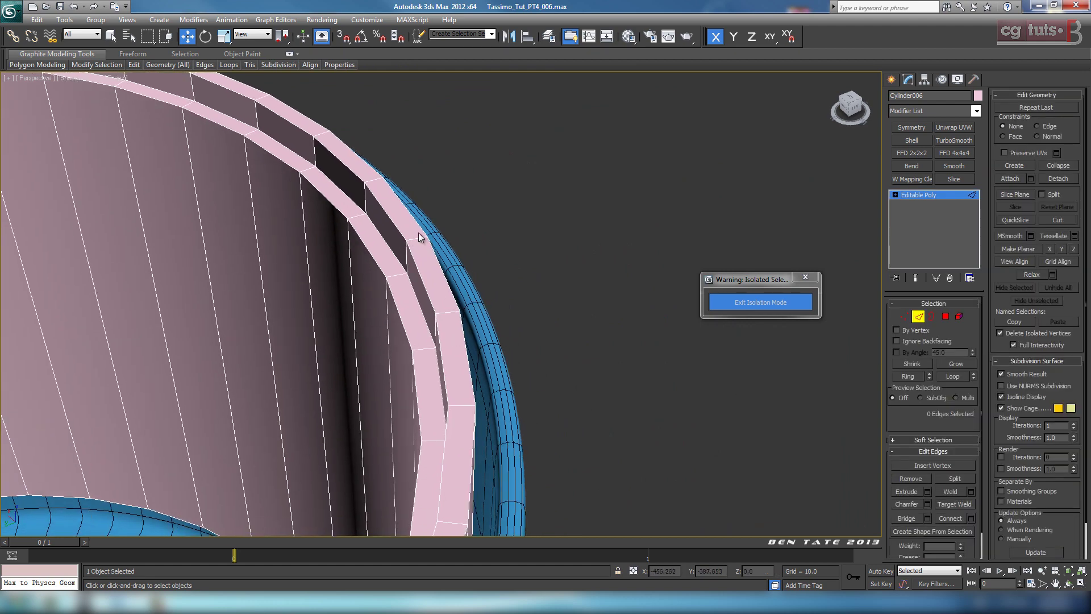
middle_drag(461, 271, 459, 295)
click(423, 283)
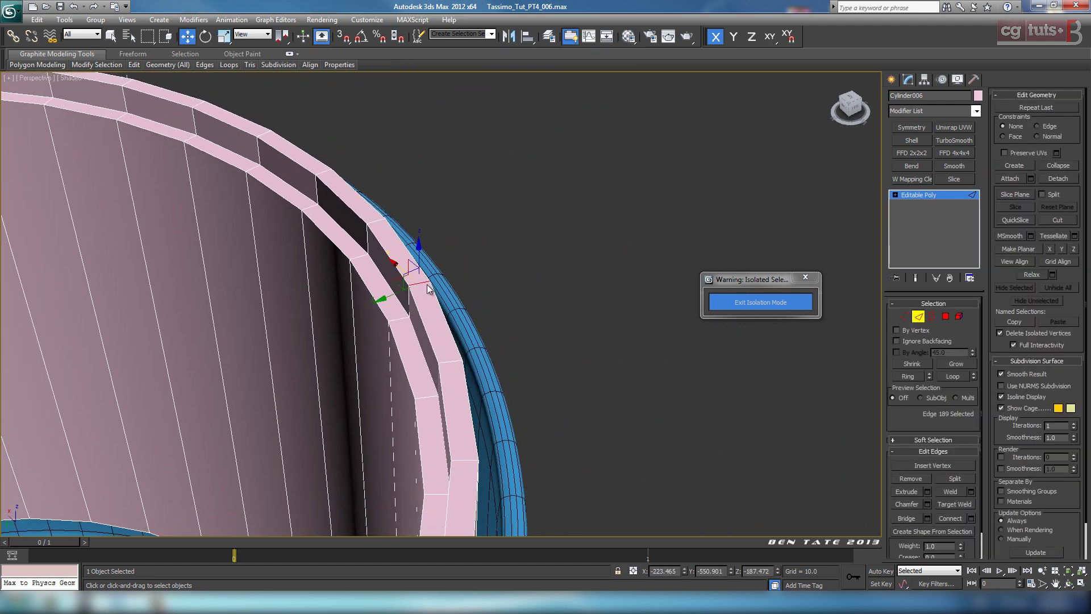
click(910, 376)
click(972, 518)
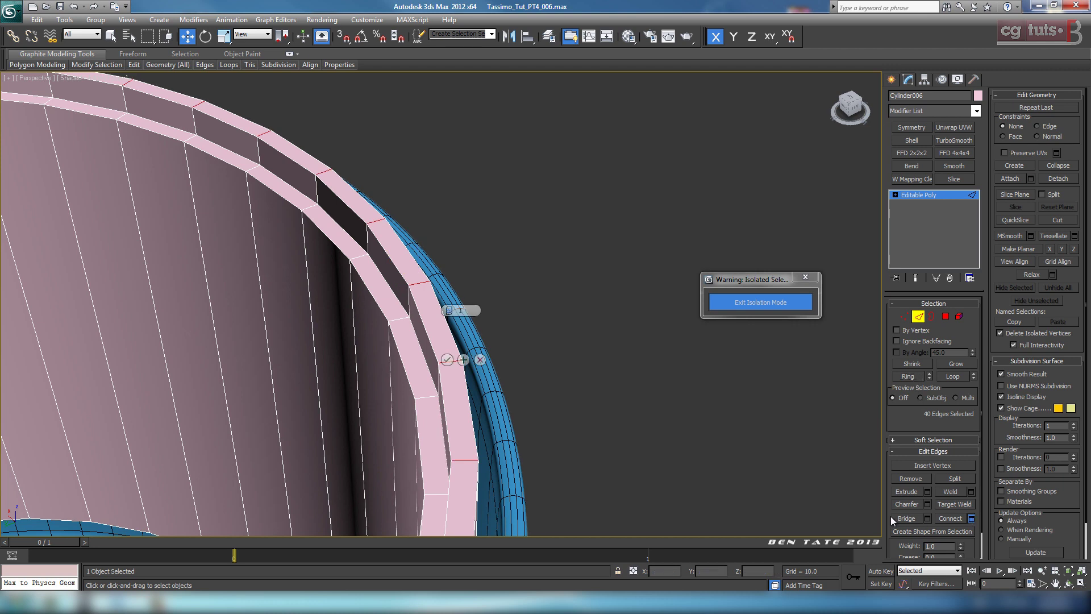
middle_drag(594, 405, 594, 410)
click(452, 311)
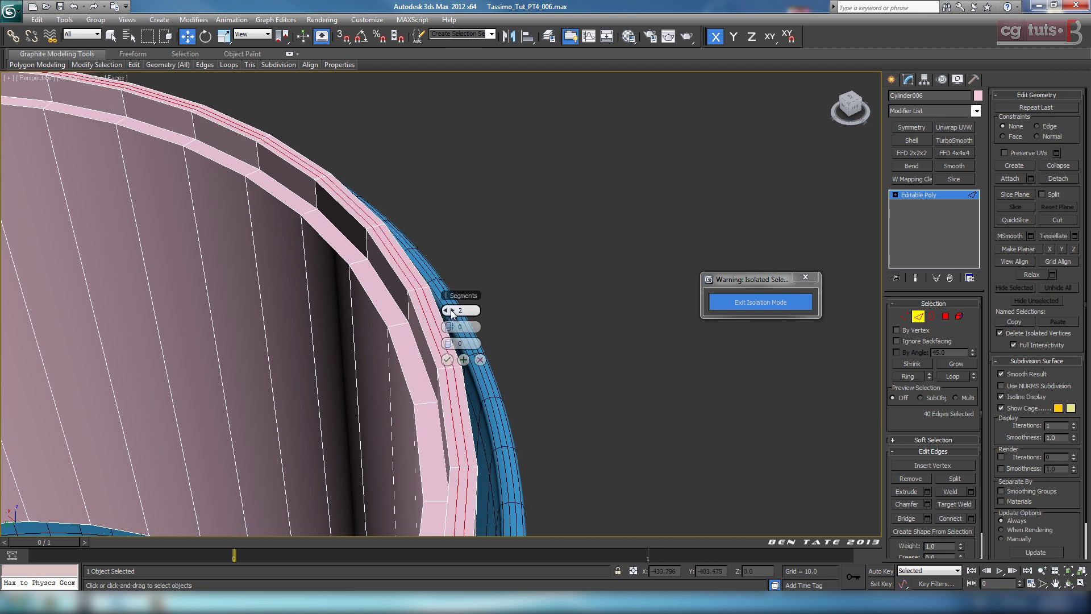
click(452, 311)
click(451, 310)
click(449, 362)
Raise the four new rim edge loops slightly in the Left view.
key(alt+w)
right_click(332, 458)
key(alt+w)
middle_drag(483, 99, 479, 340)
scroll(479, 341, up, 5)
scroll(479, 345, up, 4)
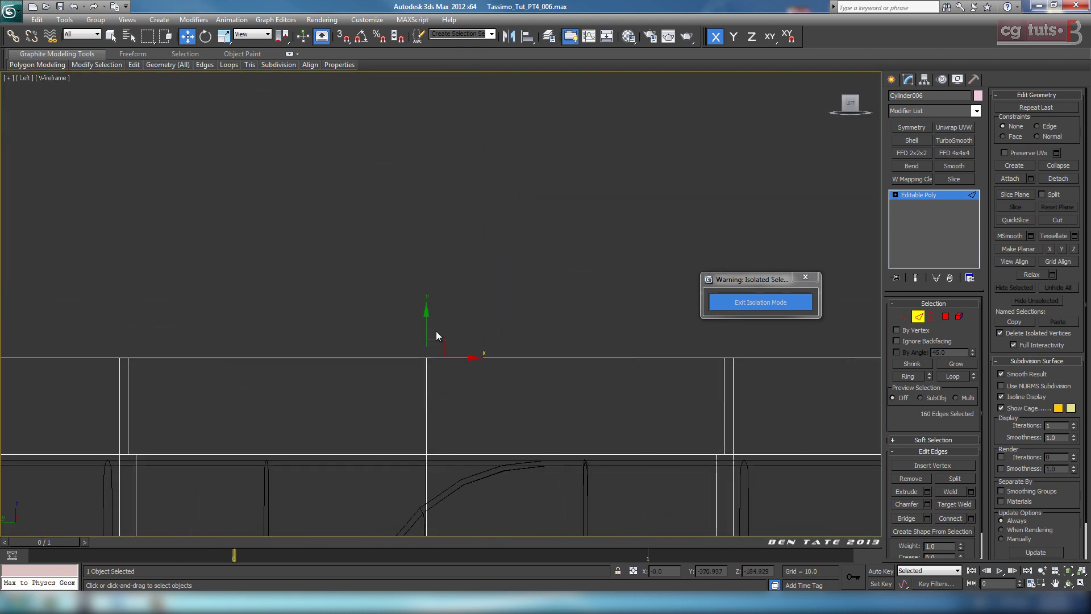
drag(427, 328, 429, 321)
Raise the two middle edge loops of the top rim slightly further in the Left view to round the rim.
key(alt+w)
right_click(733, 445)
key(alt+w)
scroll(444, 358, up, 4)
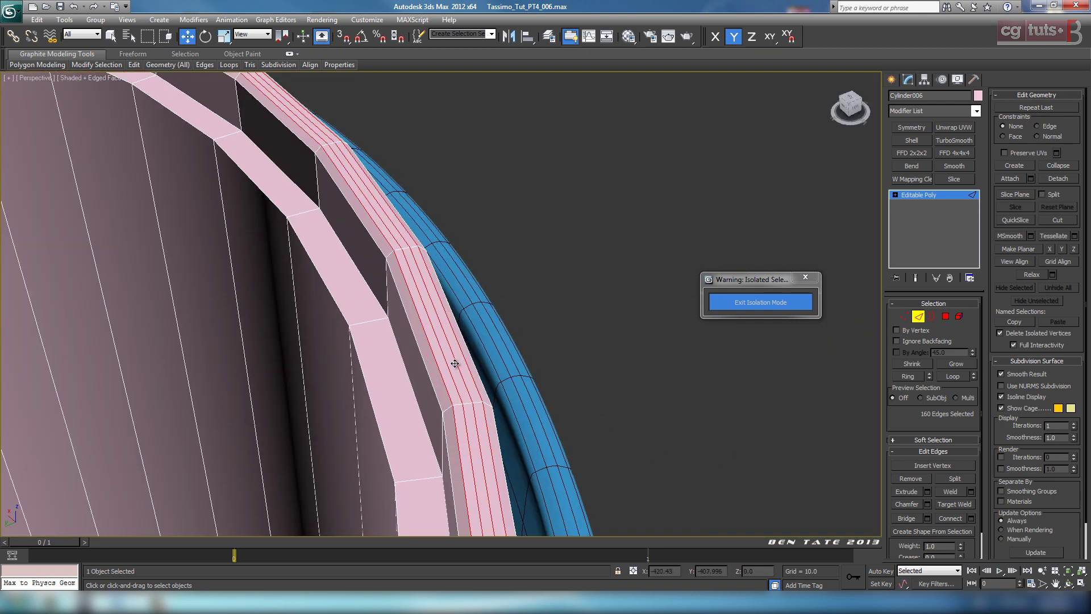
click(455, 363)
ctrl+click(447, 366)
click(946, 379)
key(alt+w)
right_click(241, 425)
key(alt+w)
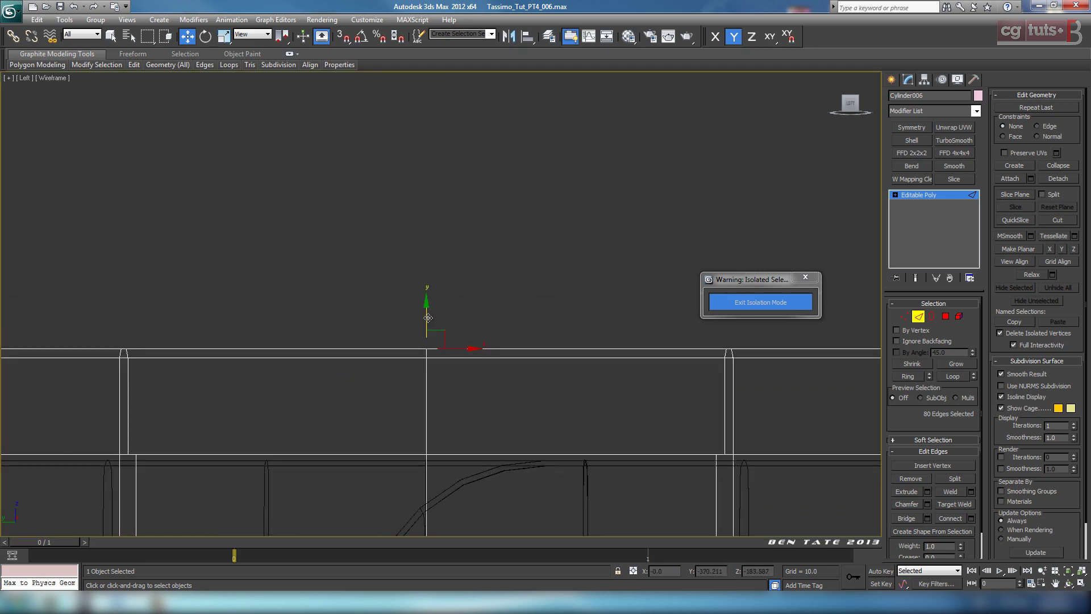
key(alt+w)
right_click(548, 424)
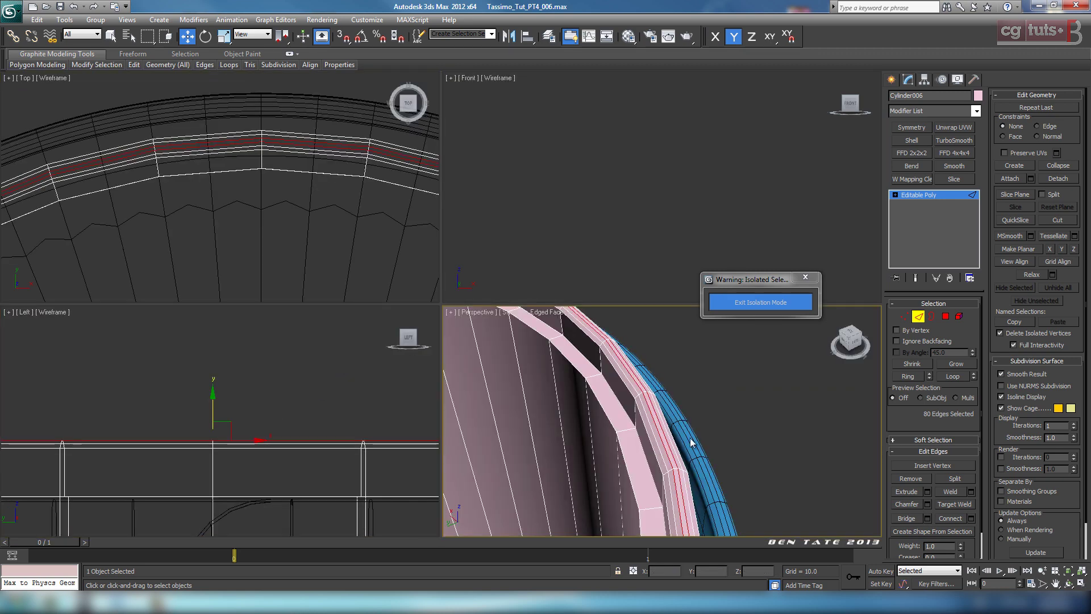
key(alt+w)
alt+middle_drag(564, 415, 775, 420)
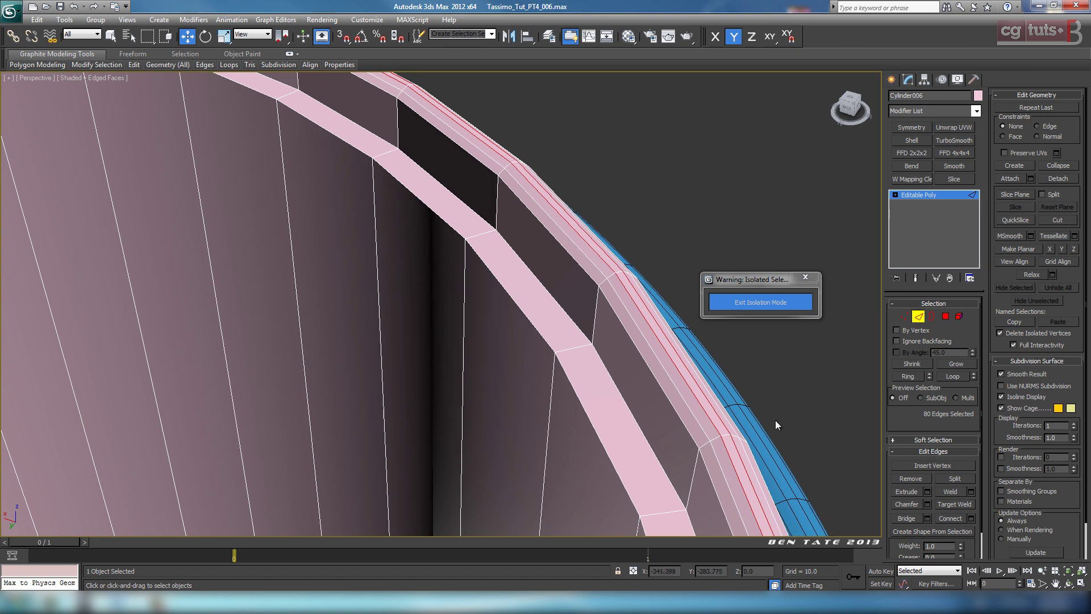
Connect the ring of edges across the recessed ledge with 2 segments, pinched outward toward the ledge's borders.
click(497, 235)
click(916, 377)
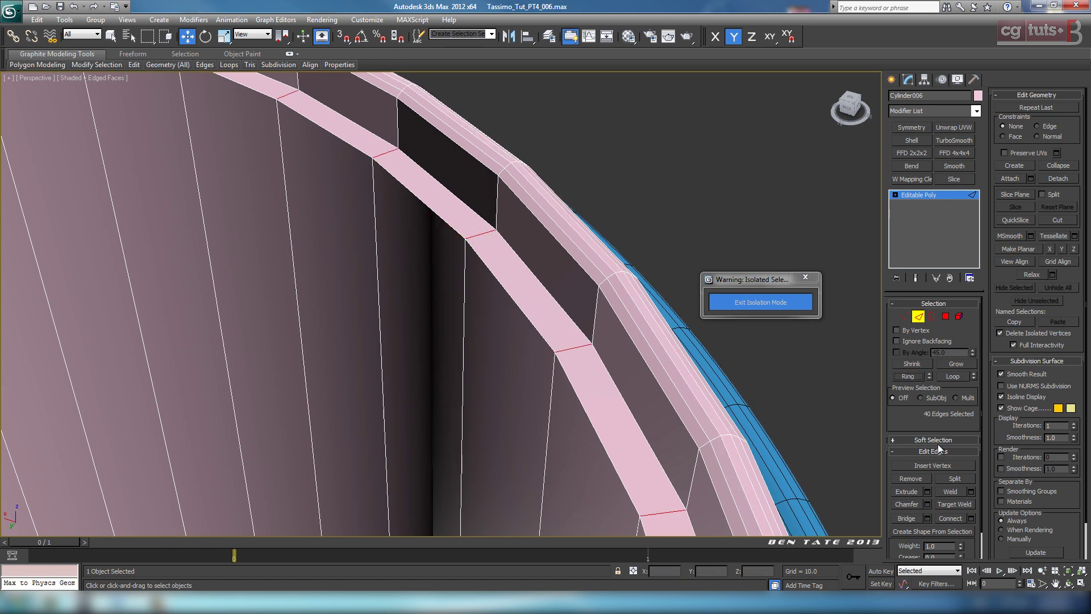
click(971, 519)
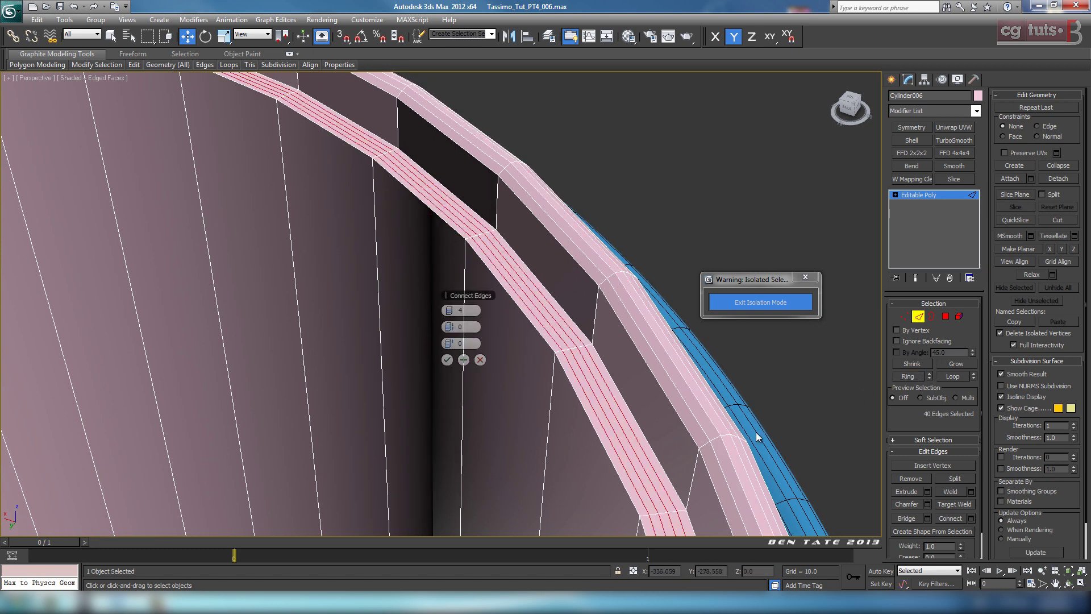
click(451, 311)
click(451, 311)
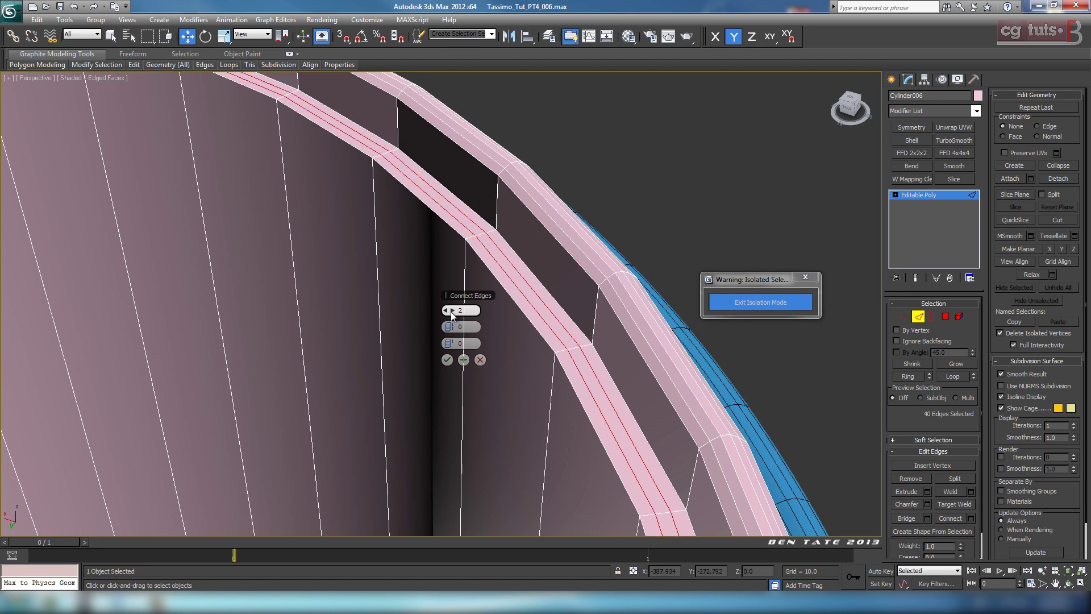
drag(453, 329, 593, 340)
click(447, 359)
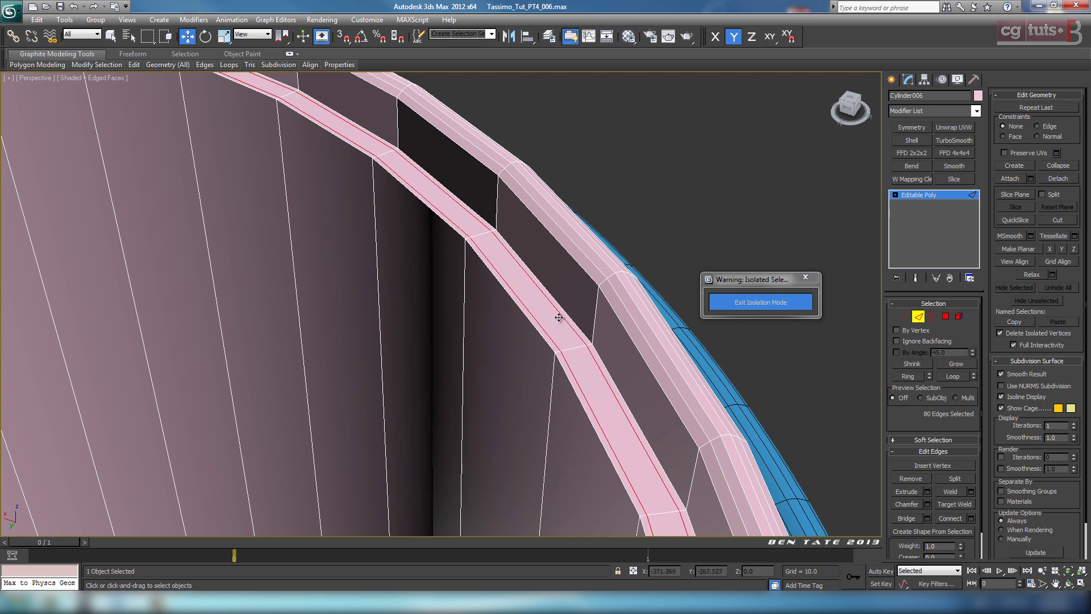
Connect the vertical edge ring of the wall between rim and ledge with 2 segments pinched toward its borders.
click(596, 314)
click(916, 378)
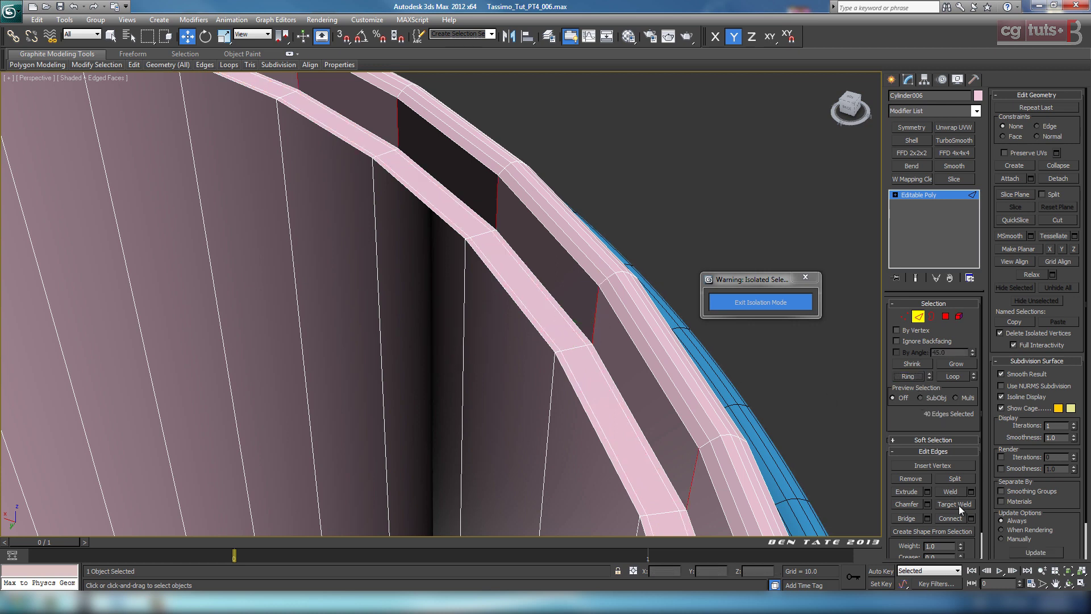
click(970, 519)
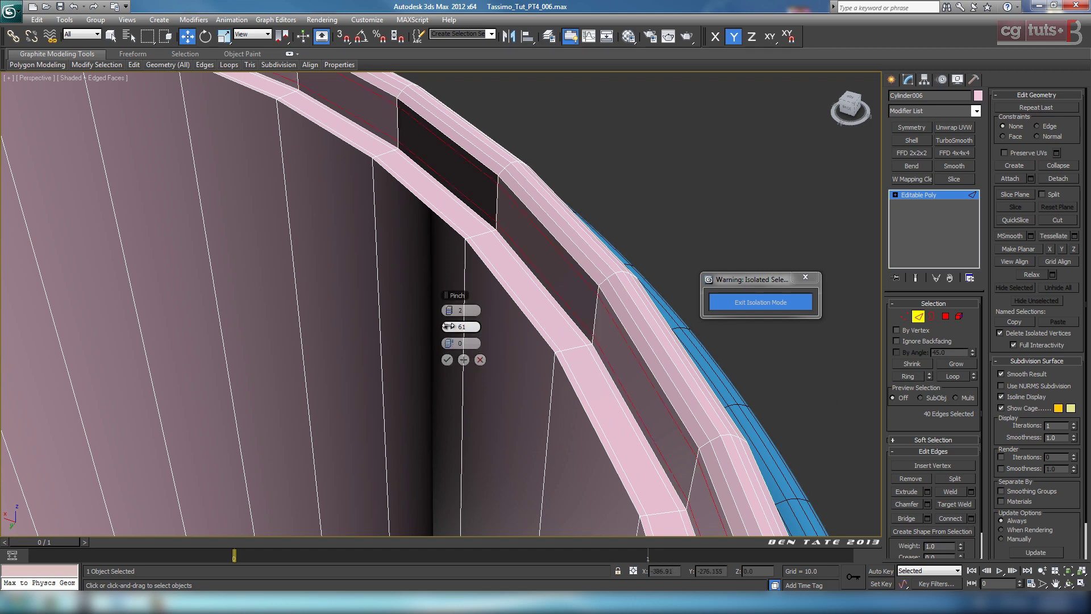
click(447, 360)
Connect the ring of edges across the inner cylinder's bottom rim with 2 segments pinched toward its borders.
scroll(518, 360, down, 3)
middle_drag(518, 359, 438, 308)
scroll(483, 394, down, 2)
scroll(438, 308, down, 4)
mouse_move(445, 376)
alt+middle_down()
mouse_move(463, 310)
mouse_move(501, 259)
mouse_move(601, 234)
alt+middle_up()
key(F3)
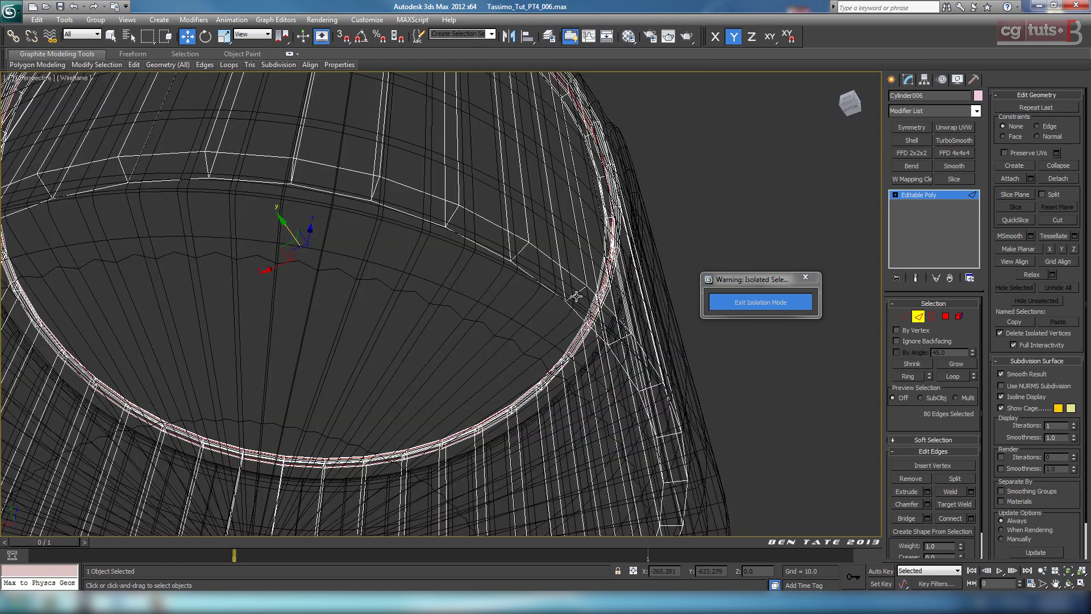
click(458, 219)
click(917, 377)
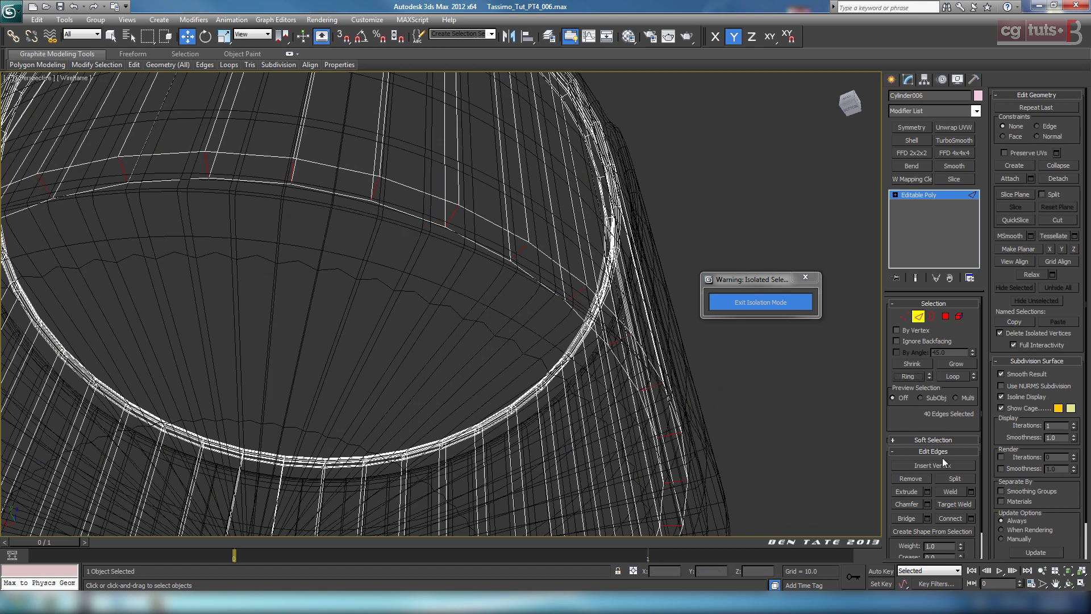
click(972, 518)
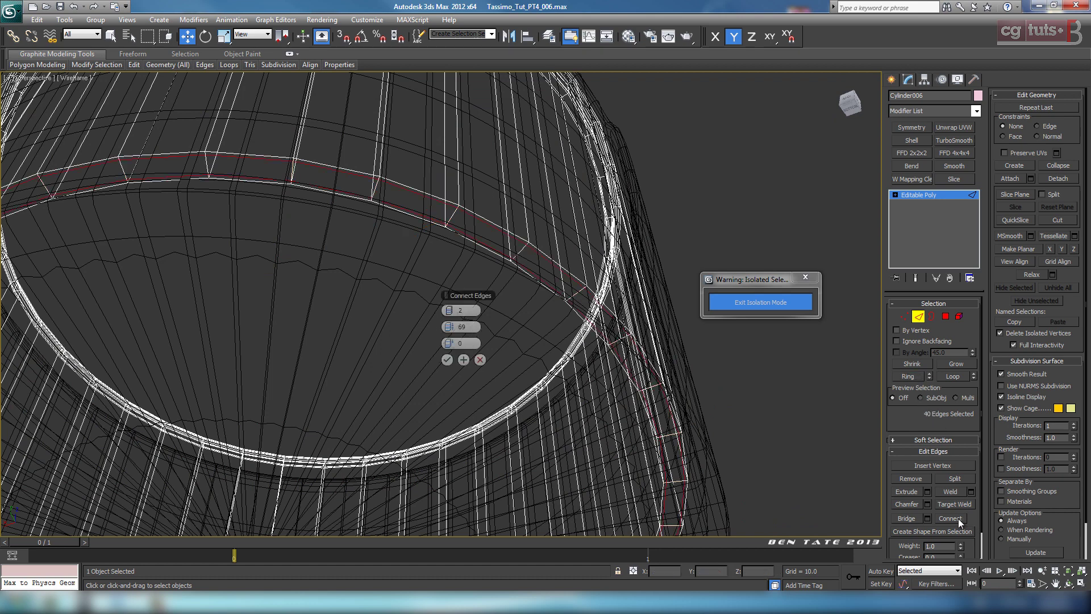
click(448, 359)
Return to shaded display, leave edge editing and exit isolation mode to bring back the rest of the model.
key(F3)
mouse_move(537, 336)
middle_down()
mouse_move(561, 308)
mouse_move(576, 369)
middle_up()
scroll(561, 308, down, 5)
scroll(576, 370, up, 5)
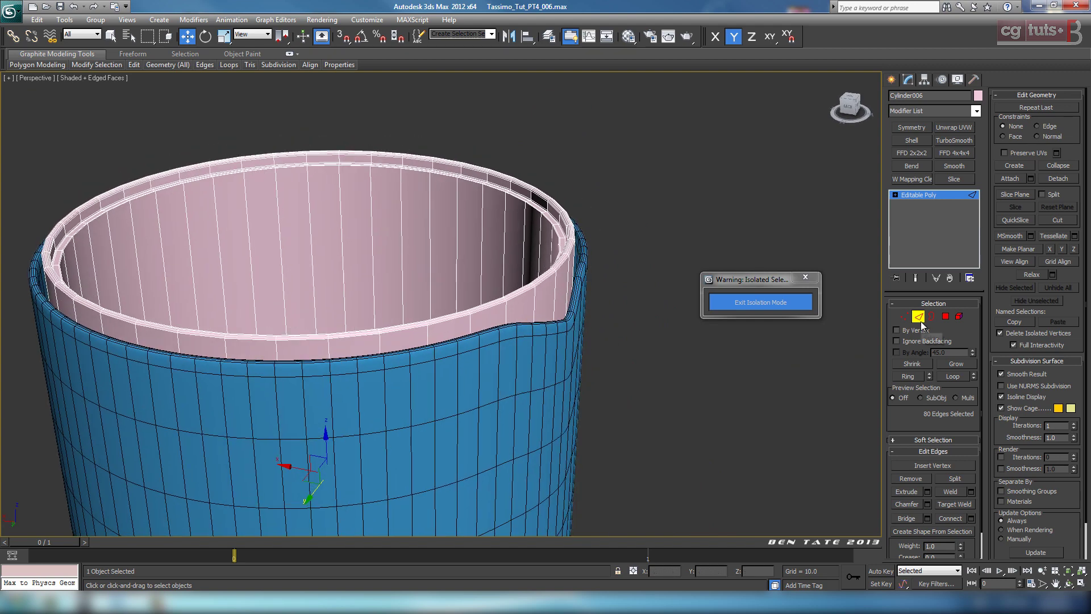
click(920, 320)
click(754, 303)
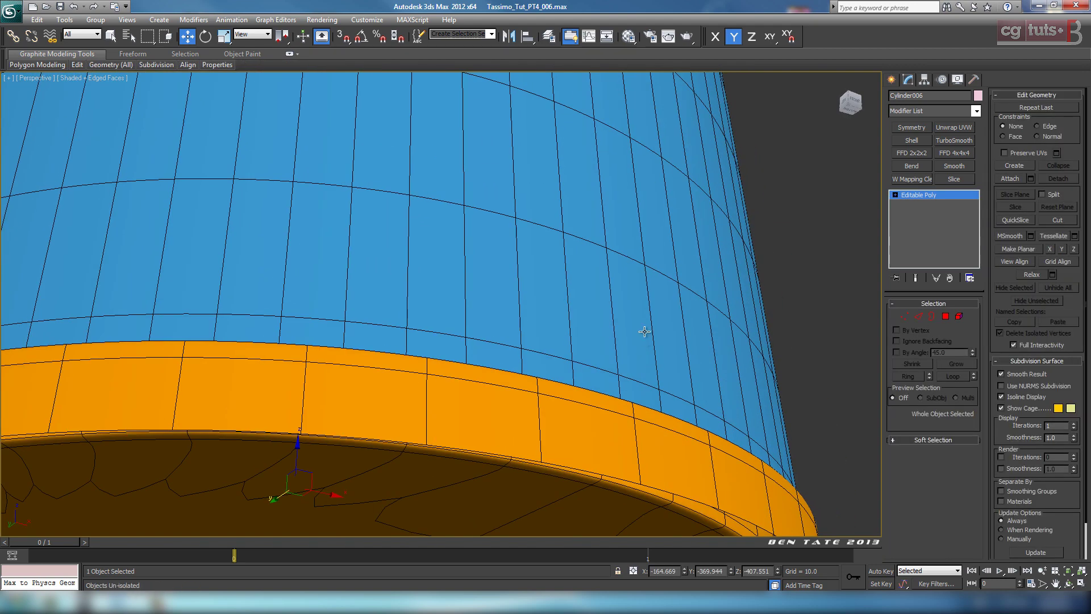
Isolate the inner cylinder from the rest of the model.
scroll(648, 339, down, 8)
alt+middle_drag(589, 297, 589, 357)
scroll(549, 343, up, 5)
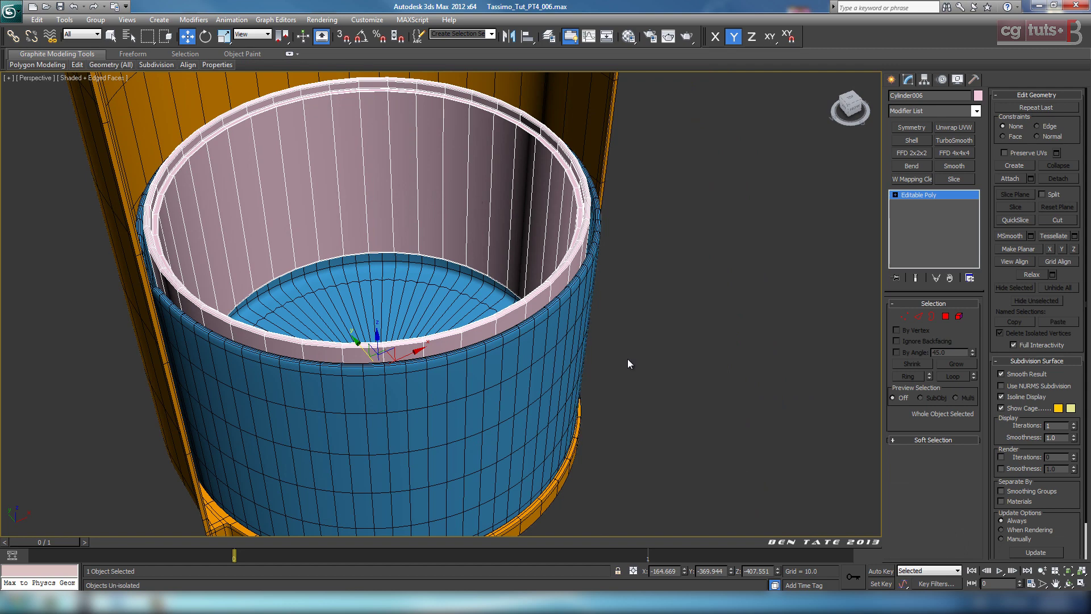
key(alt+q)
alt+middle_drag(639, 401, 656, 388)
scroll(705, 394, up, 3)
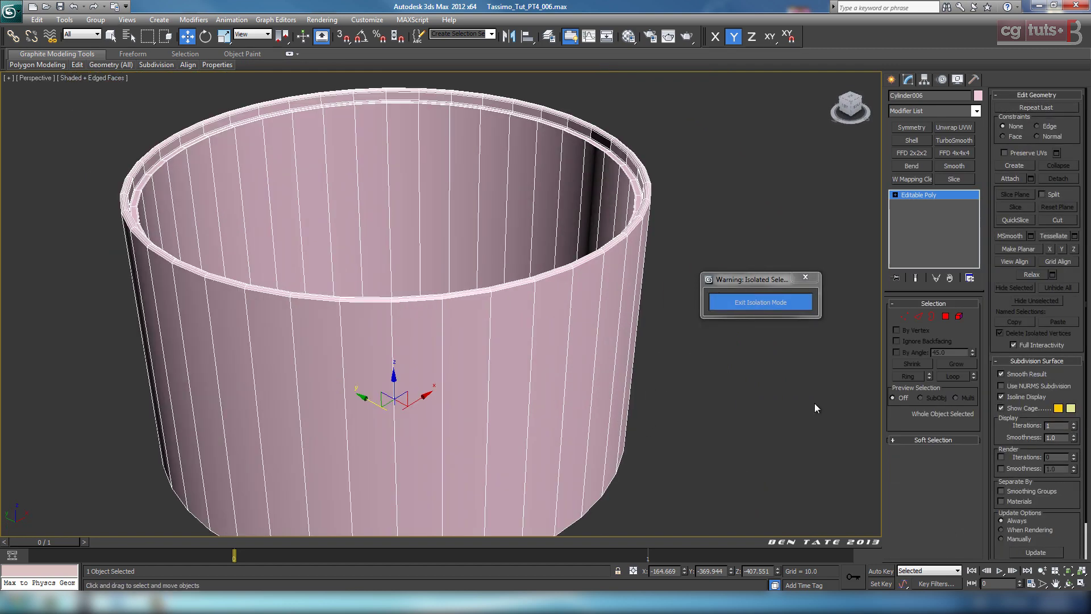
Connect the vertical edge ring of the cylinder's outer wall with 2 segments and a pinch of 98.
click(920, 316)
scroll(585, 353, up, 4)
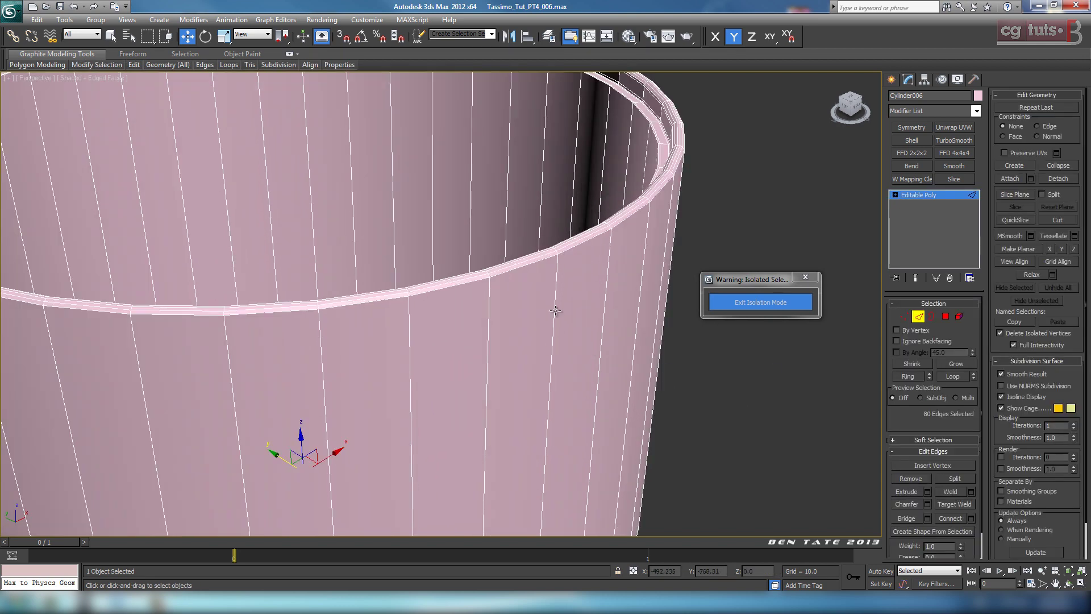
click(555, 311)
click(912, 377)
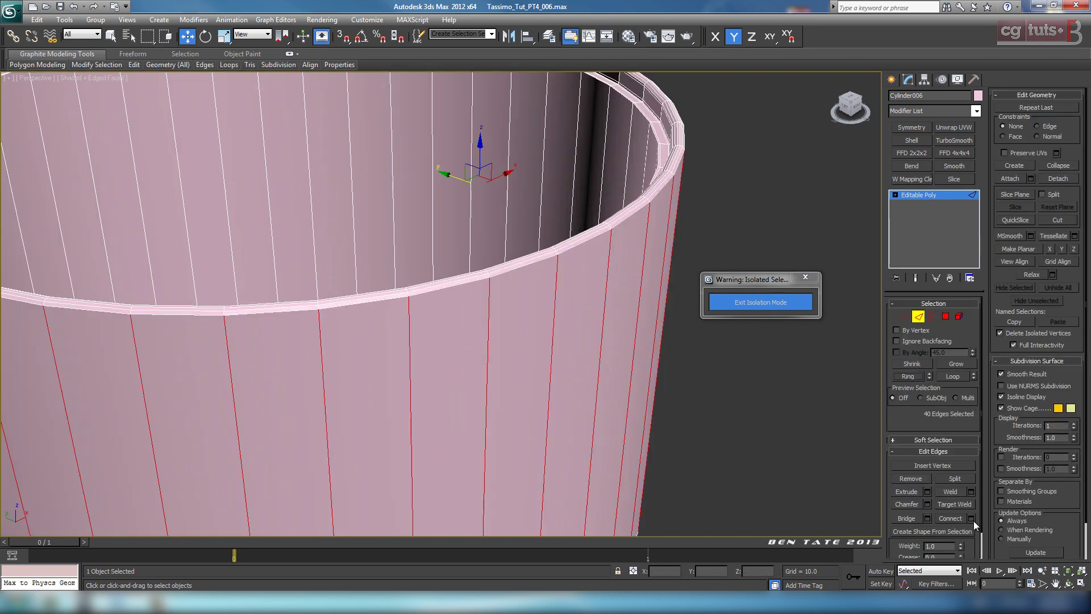
click(971, 519)
drag(453, 332, 519, 333)
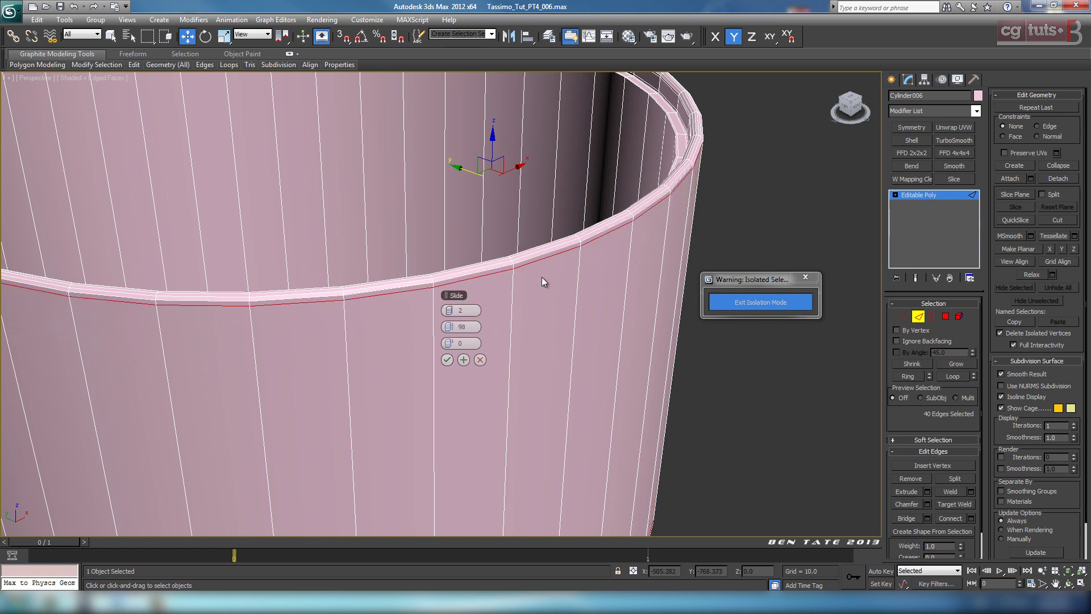
click(449, 359)
Connect the vertical edge ring of the cylinder's inner wall with 2 segments and a pinch of 97.
middle_drag(476, 348, 481, 456)
click(453, 191)
click(909, 377)
click(971, 518)
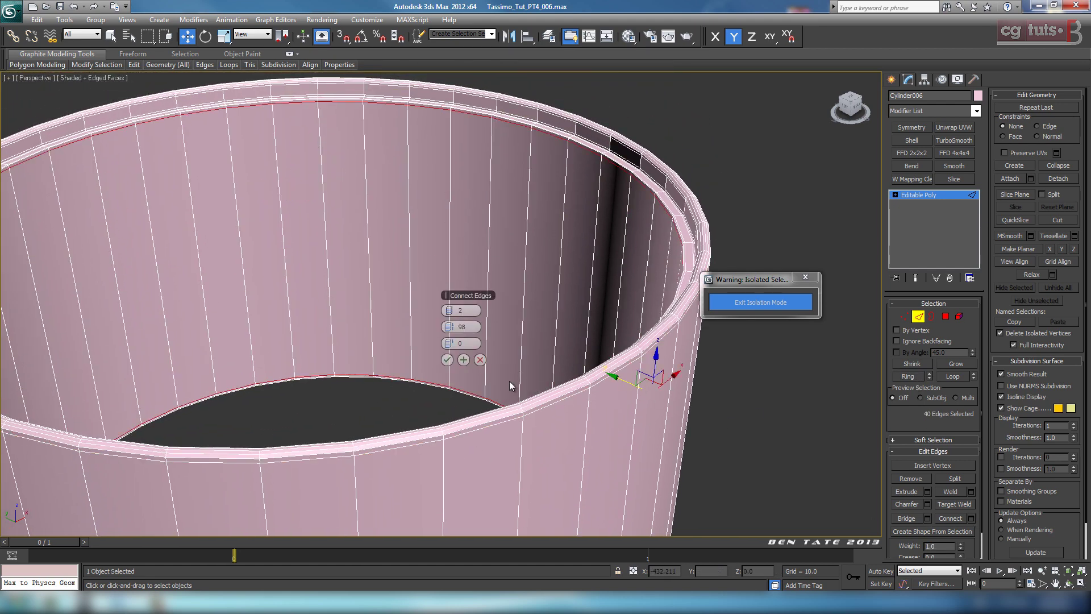
drag(445, 330, 445, 335)
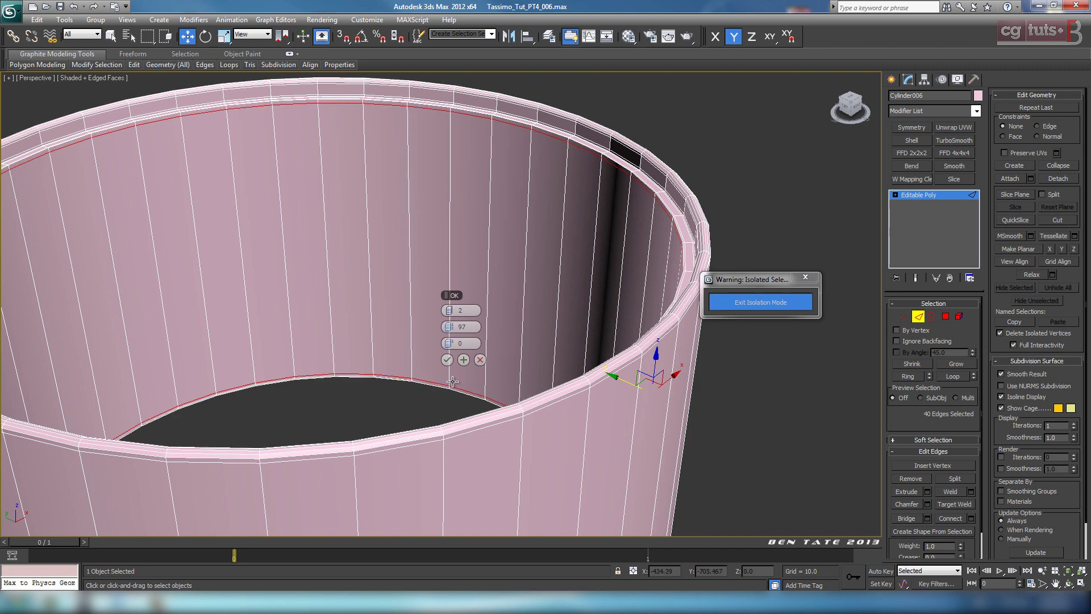
click(447, 360)
Connect the long vertical edge rings of both the inner and outer walls with 3 evenly spaced segments and a pinch of 0.
alt+middle_drag(447, 360, 475, 359)
click(477, 376)
ctrl+click(469, 231)
click(908, 376)
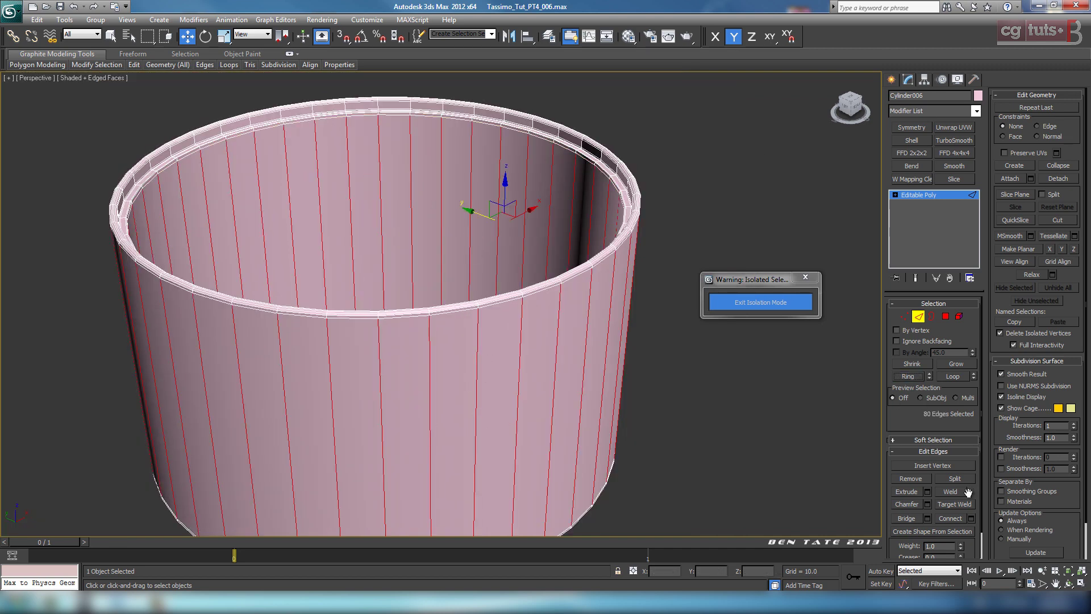
click(971, 518)
alt+middle_drag(567, 377, 458, 339)
right_click(449, 327)
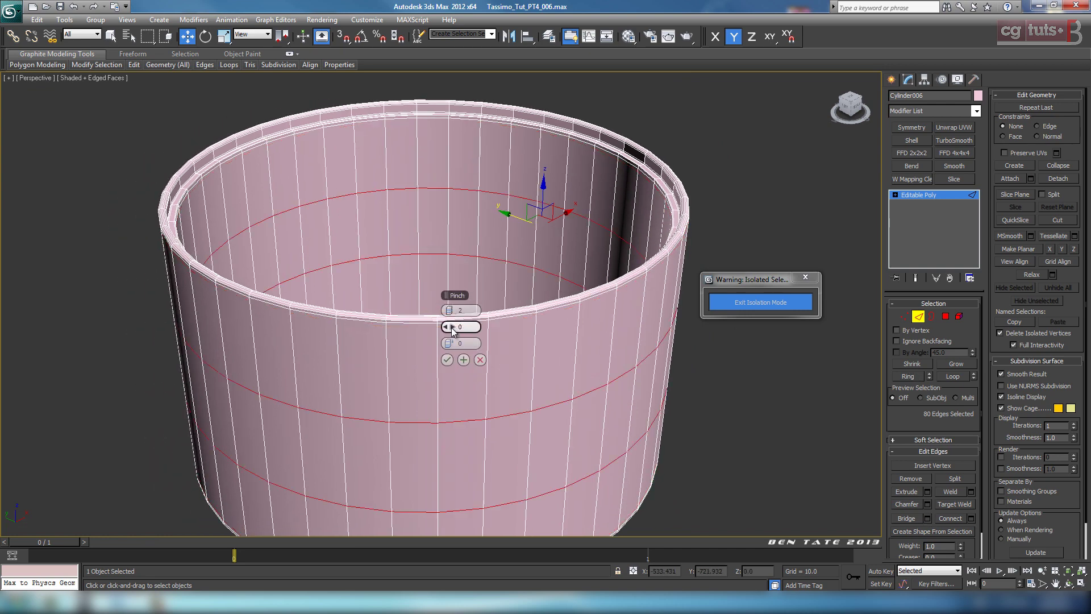
middle_drag(648, 382, 616, 383)
scroll(533, 326, down, 5)
click(463, 311)
text(3)
key(Return)
click(447, 360)
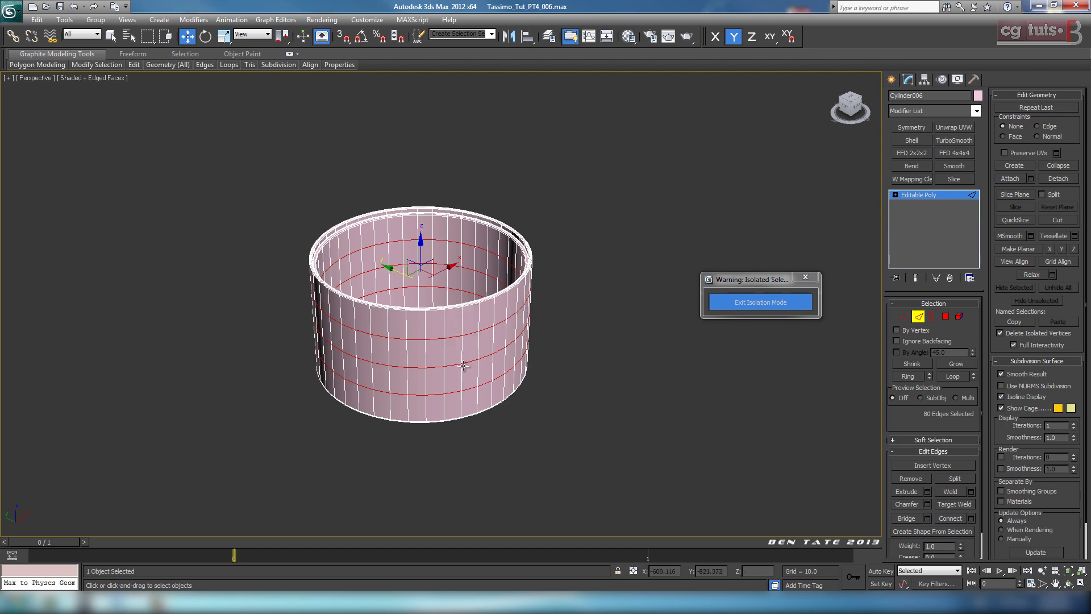
Leave edge editing, apply TurboSmooth with 2 iterations and isoline display, and turn off the edged-faces display.
click(919, 316)
click(956, 141)
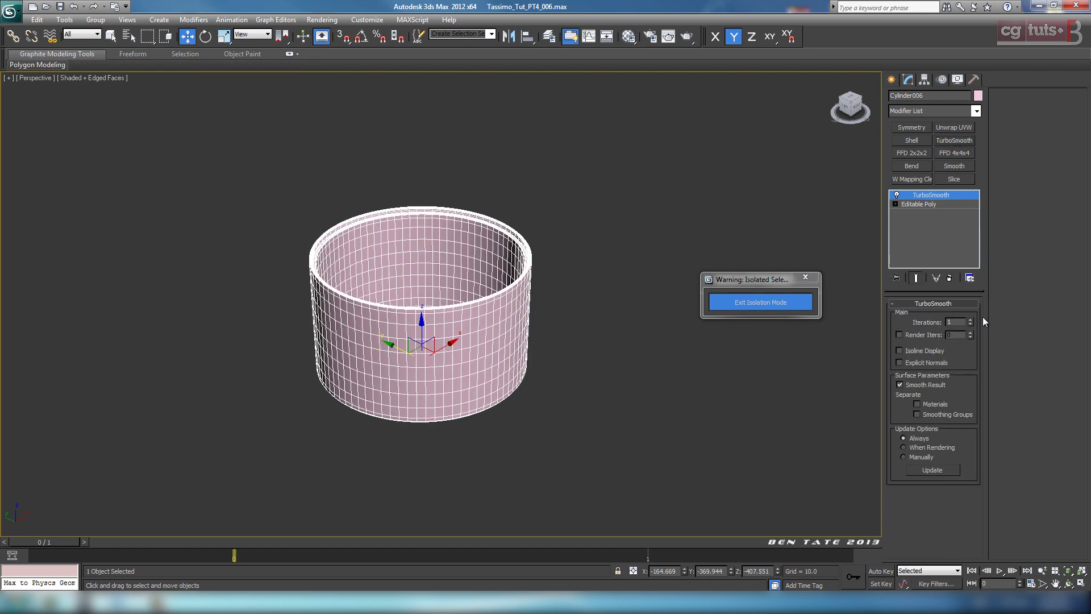
click(971, 320)
click(925, 352)
key(F4)
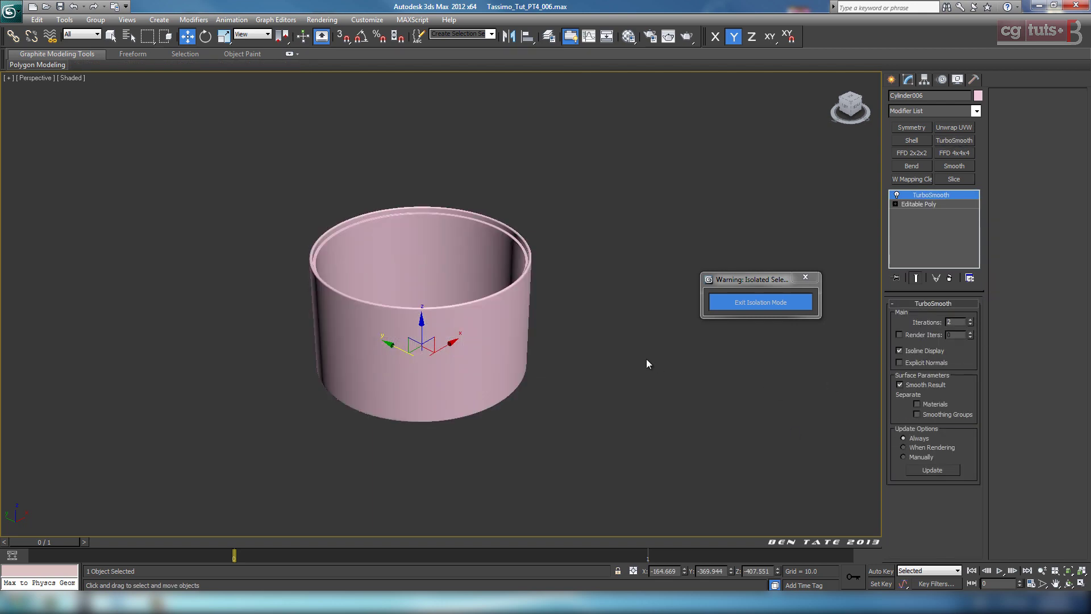
Exit isolation mode and set the inner cylinder's object colour to black.
scroll(631, 365, up, 6)
alt+middle_drag(615, 372, 639, 363)
click(743, 306)
middle_drag(675, 309, 730, 337)
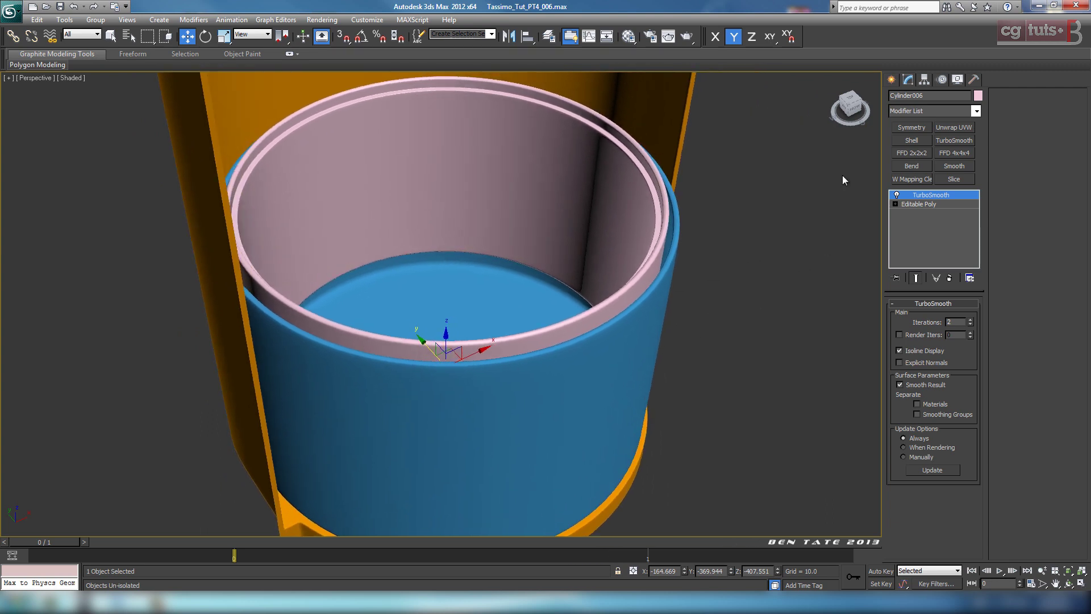
click(979, 96)
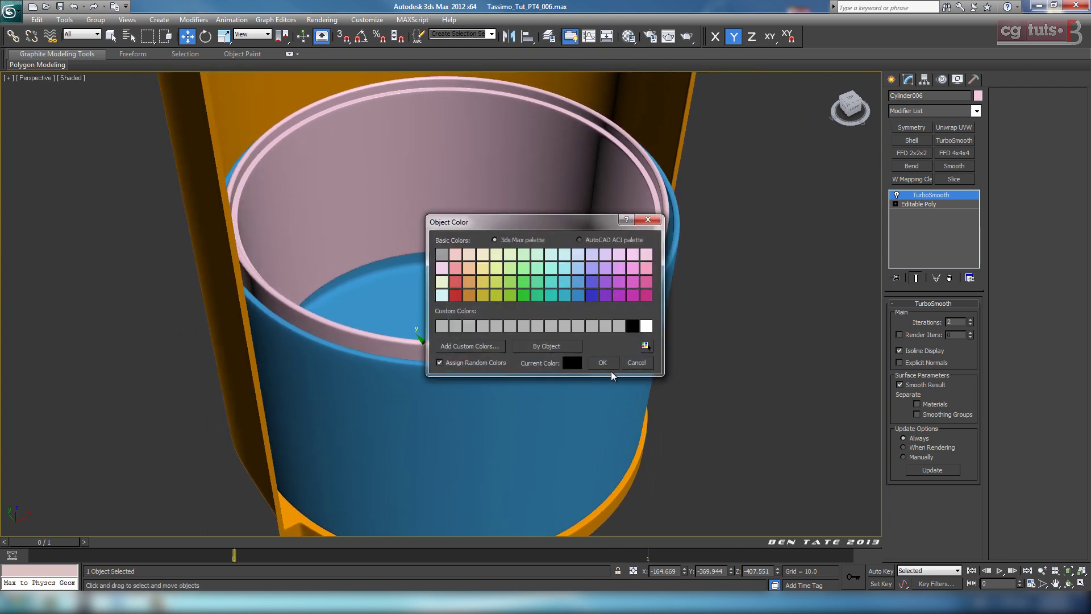
click(604, 364)
Assign the blue 07 - Default material to the inner cylinder and close the material editor.
key(m)
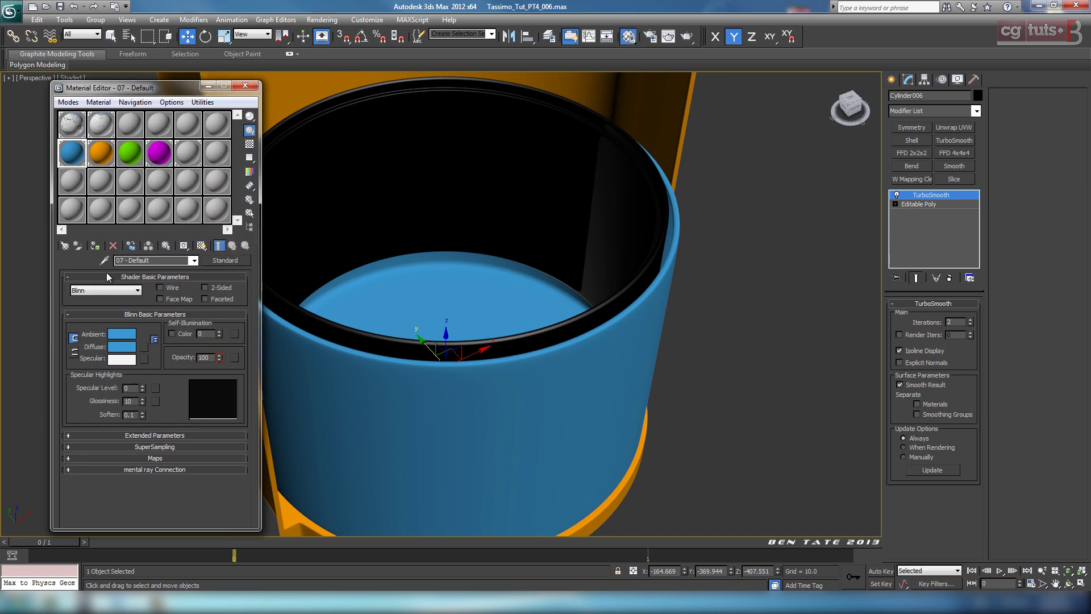
click(97, 250)
click(246, 85)
alt+middle_drag(503, 293, 614, 301)
scroll(543, 334, down, 3)
scroll(517, 311, down, 4)
scroll(551, 273, up, 5)
scroll(621, 282, up, 3)
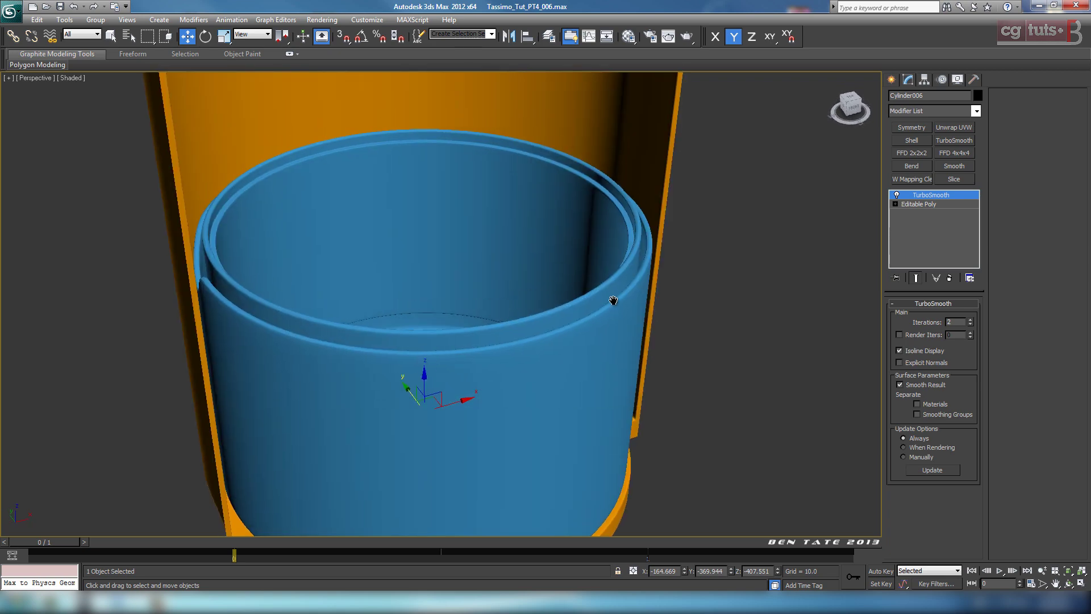